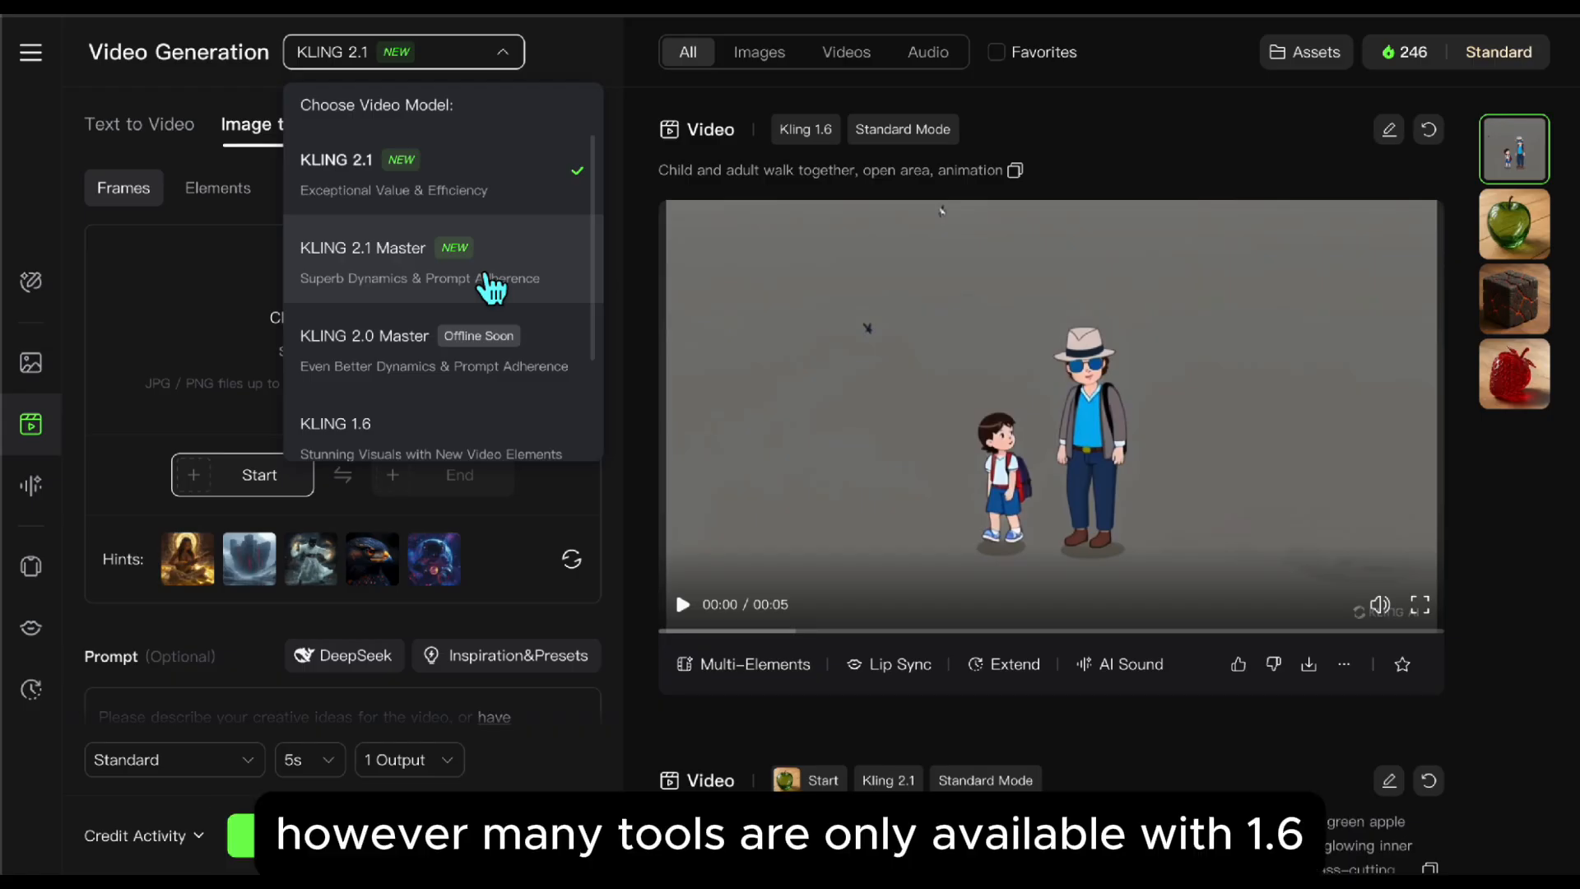
Step: Close the model list, switch the generator to Text to Video and back to Image to Video
left_click(499, 54)
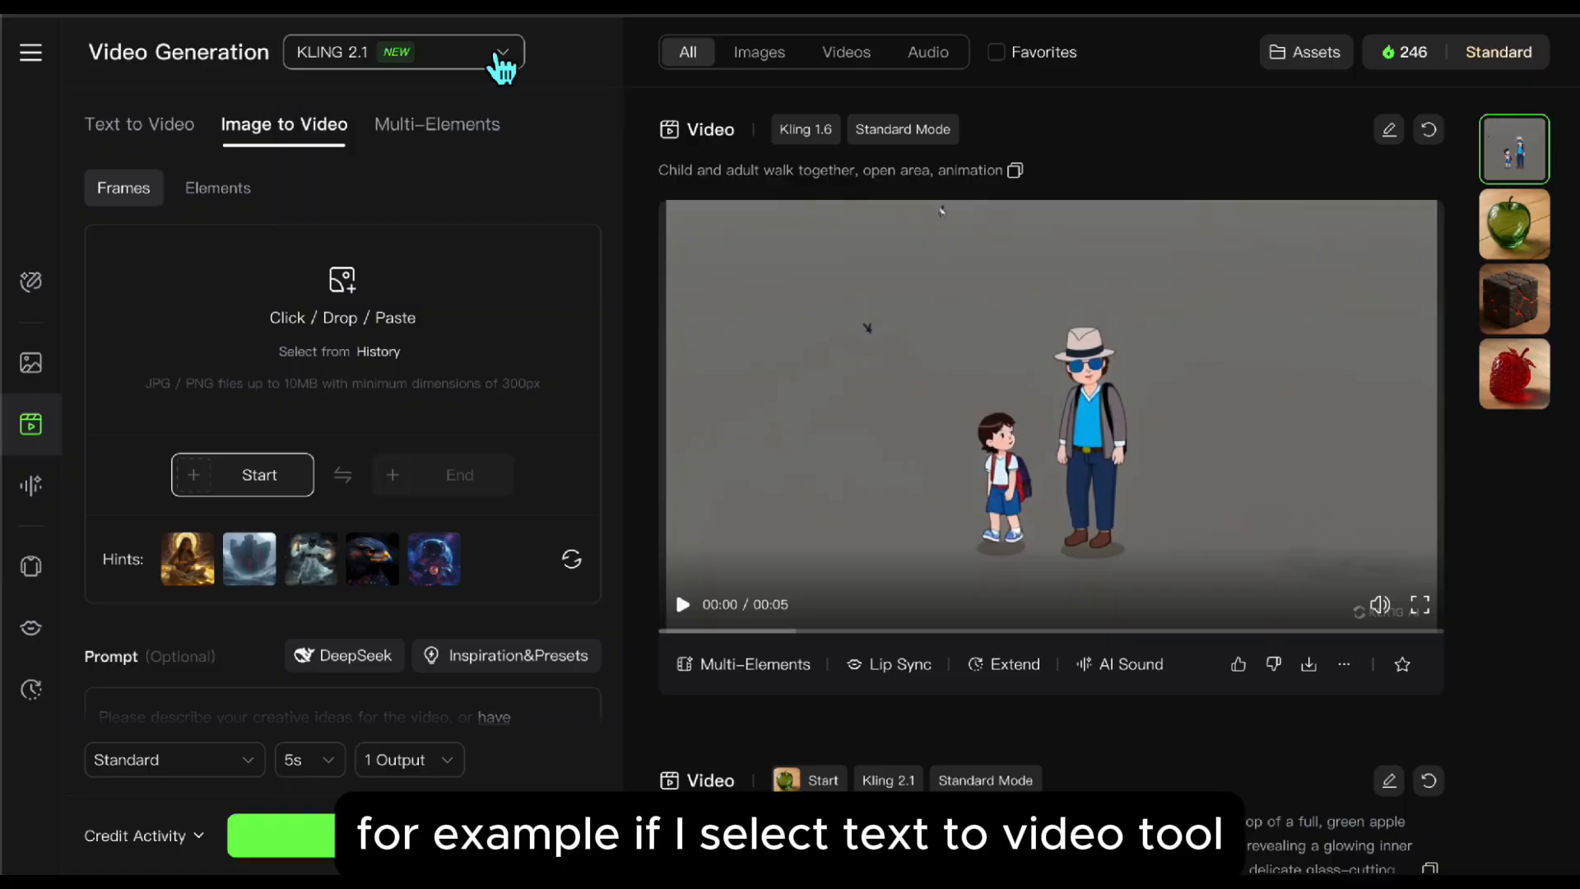
left_click(168, 132)
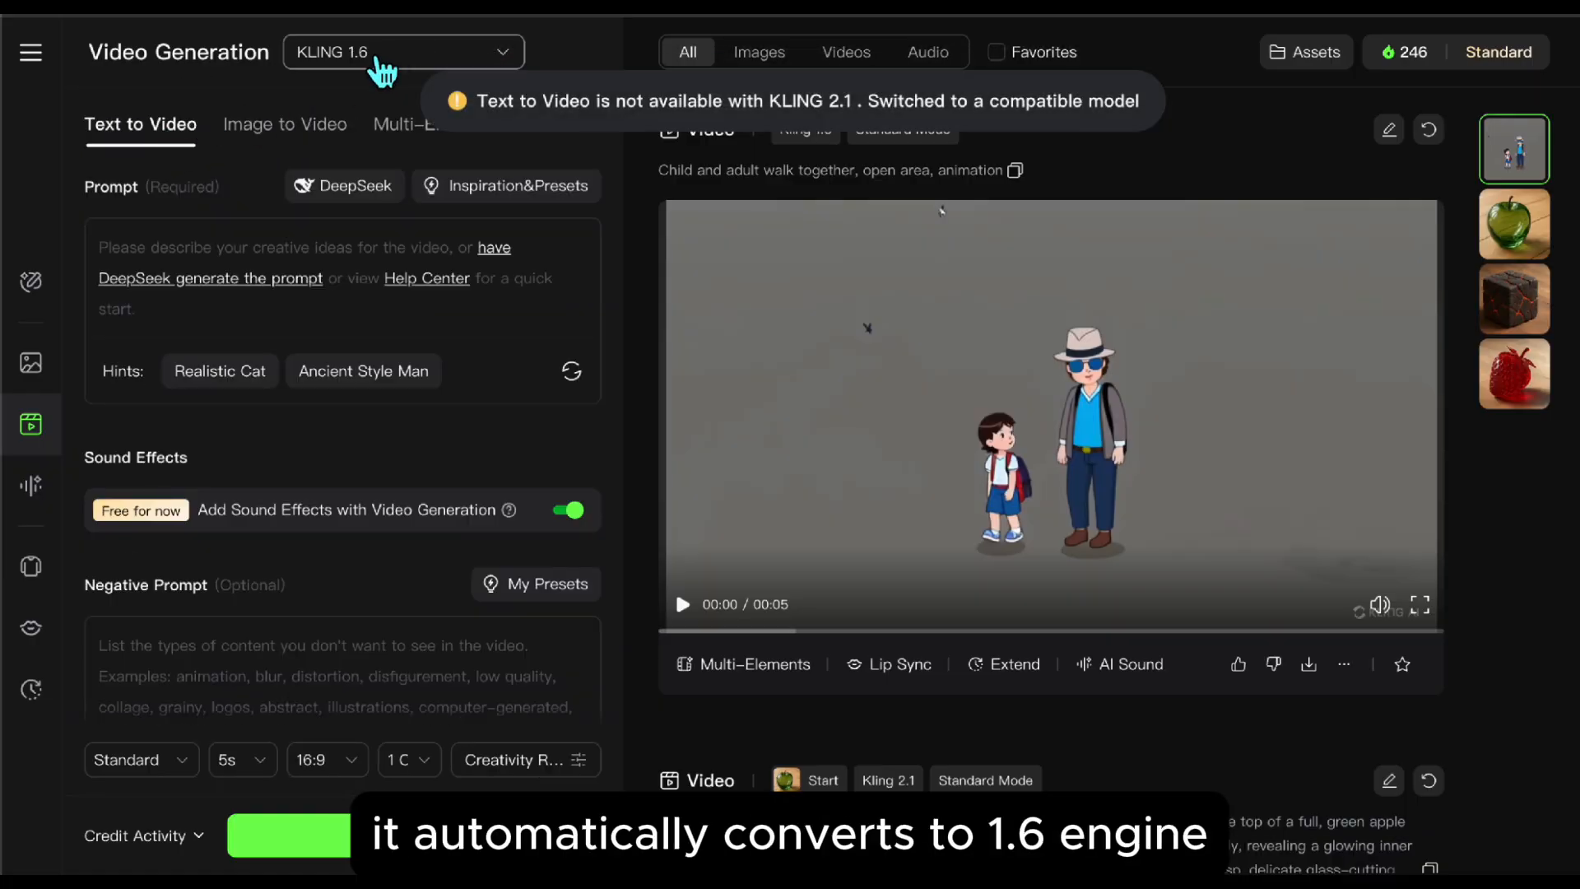
left_click(270, 148)
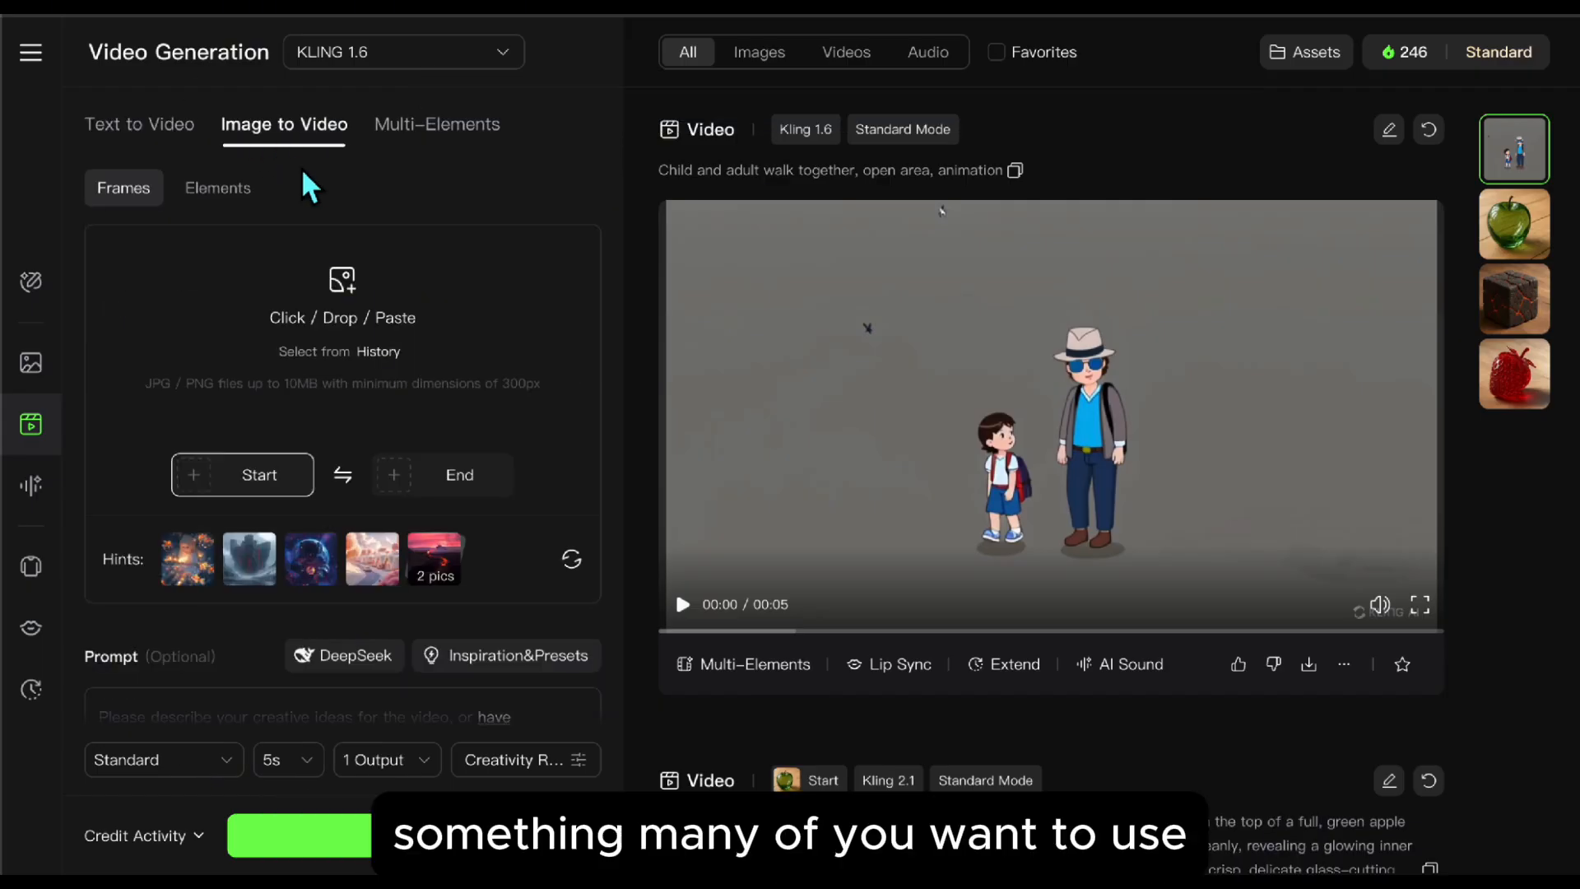
Step: Open the Multi-Elements tool and view its Add and Delete modes
left_click(466, 152)
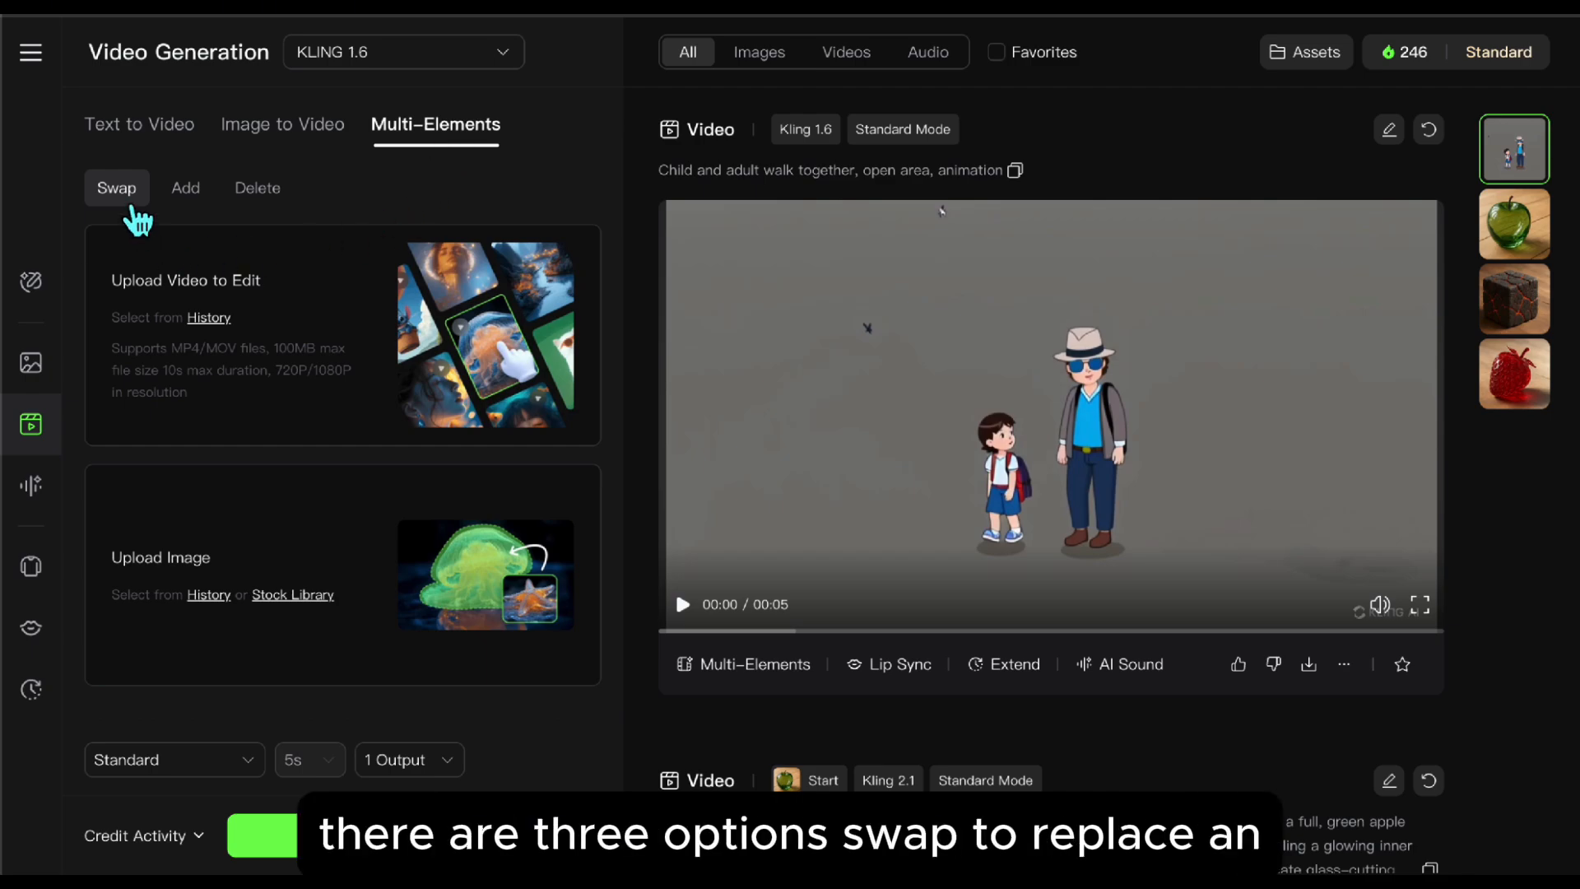
left_click(191, 200)
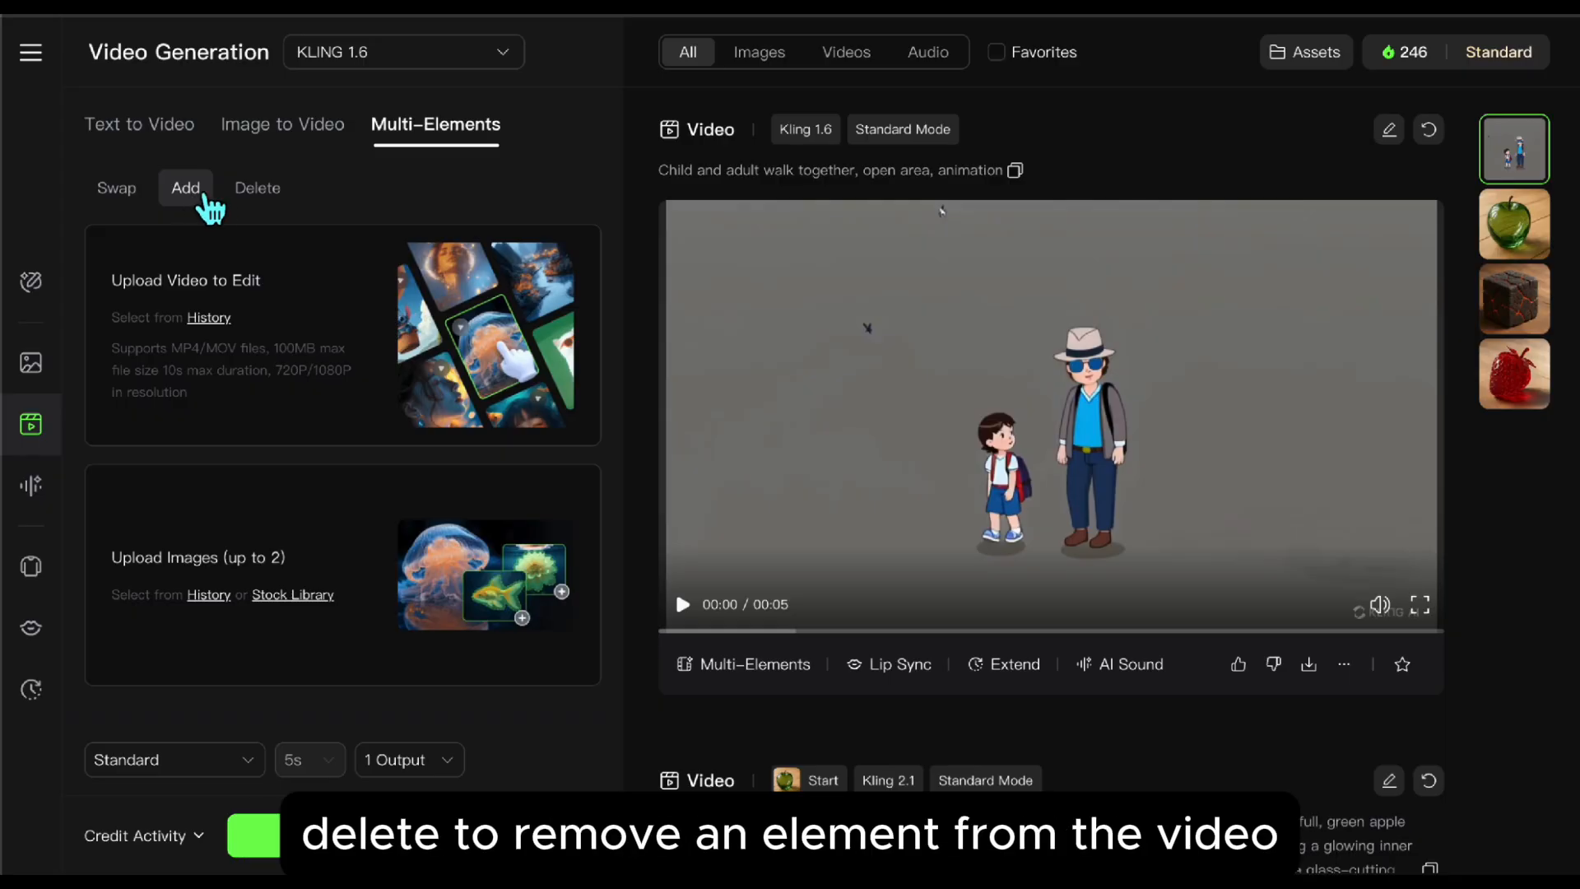
left_click(272, 200)
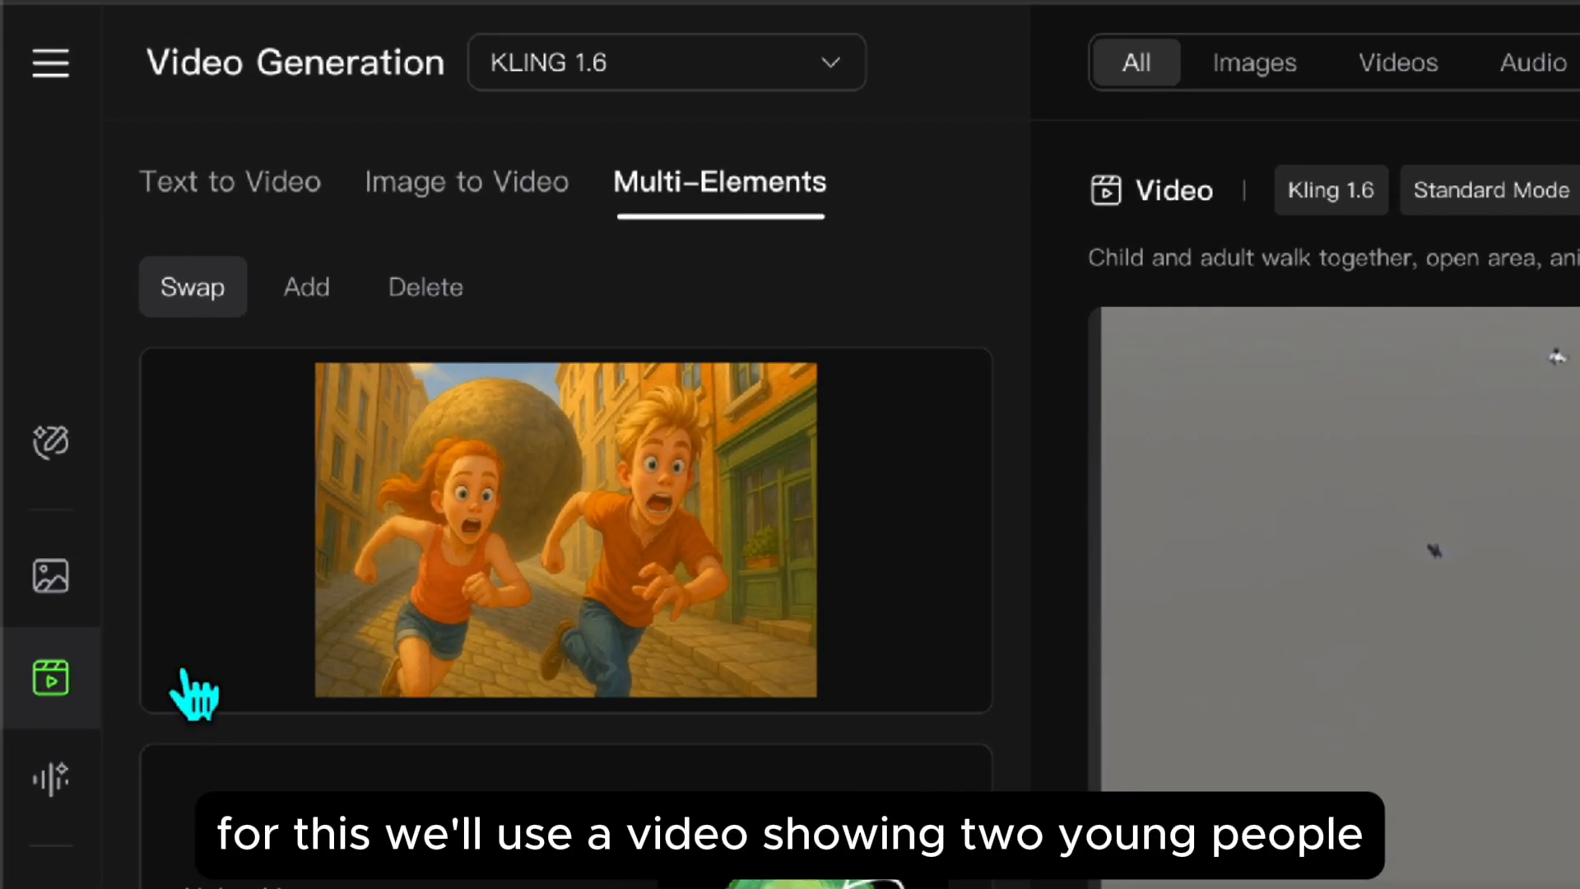
Step: Play and pause the uploaded source video of the running couple in Swap mode
mouse_move(168, 427)
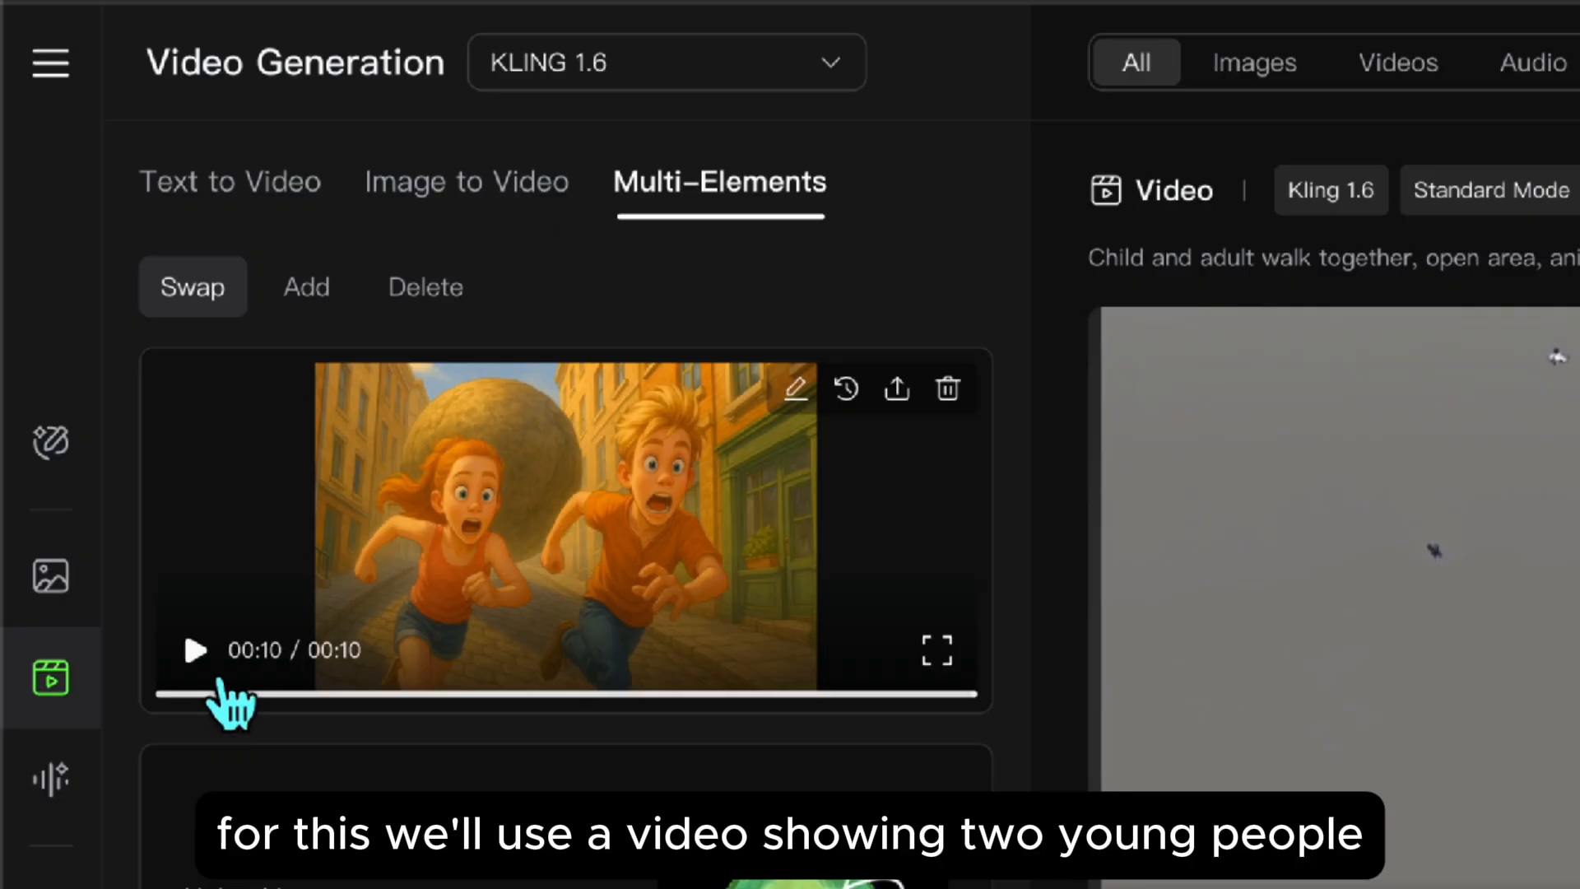
left_click(232, 695)
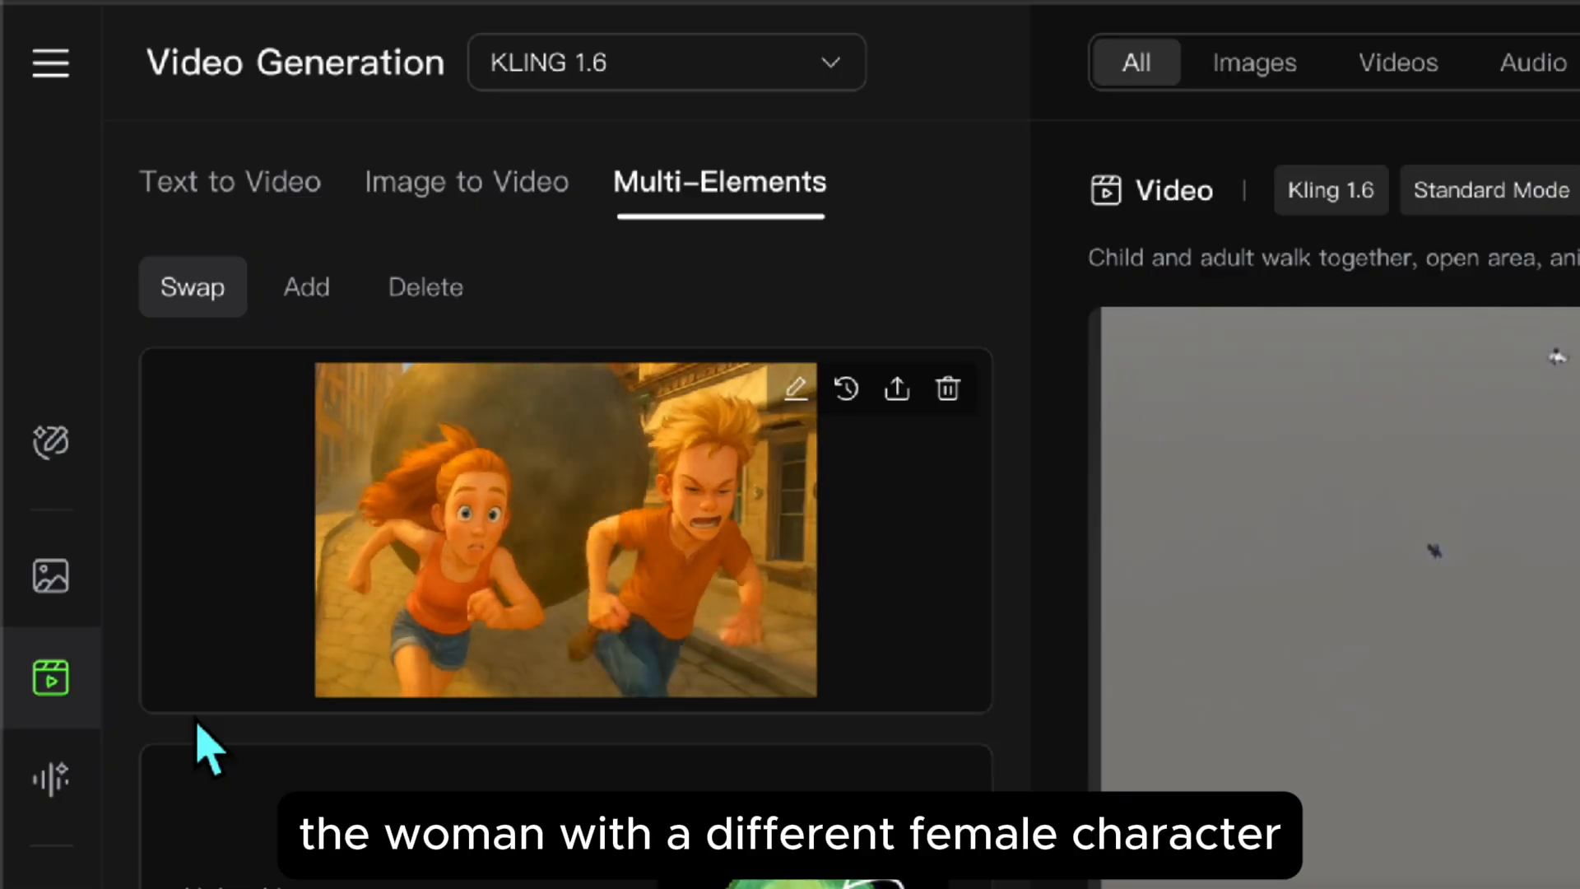
left_click(223, 702)
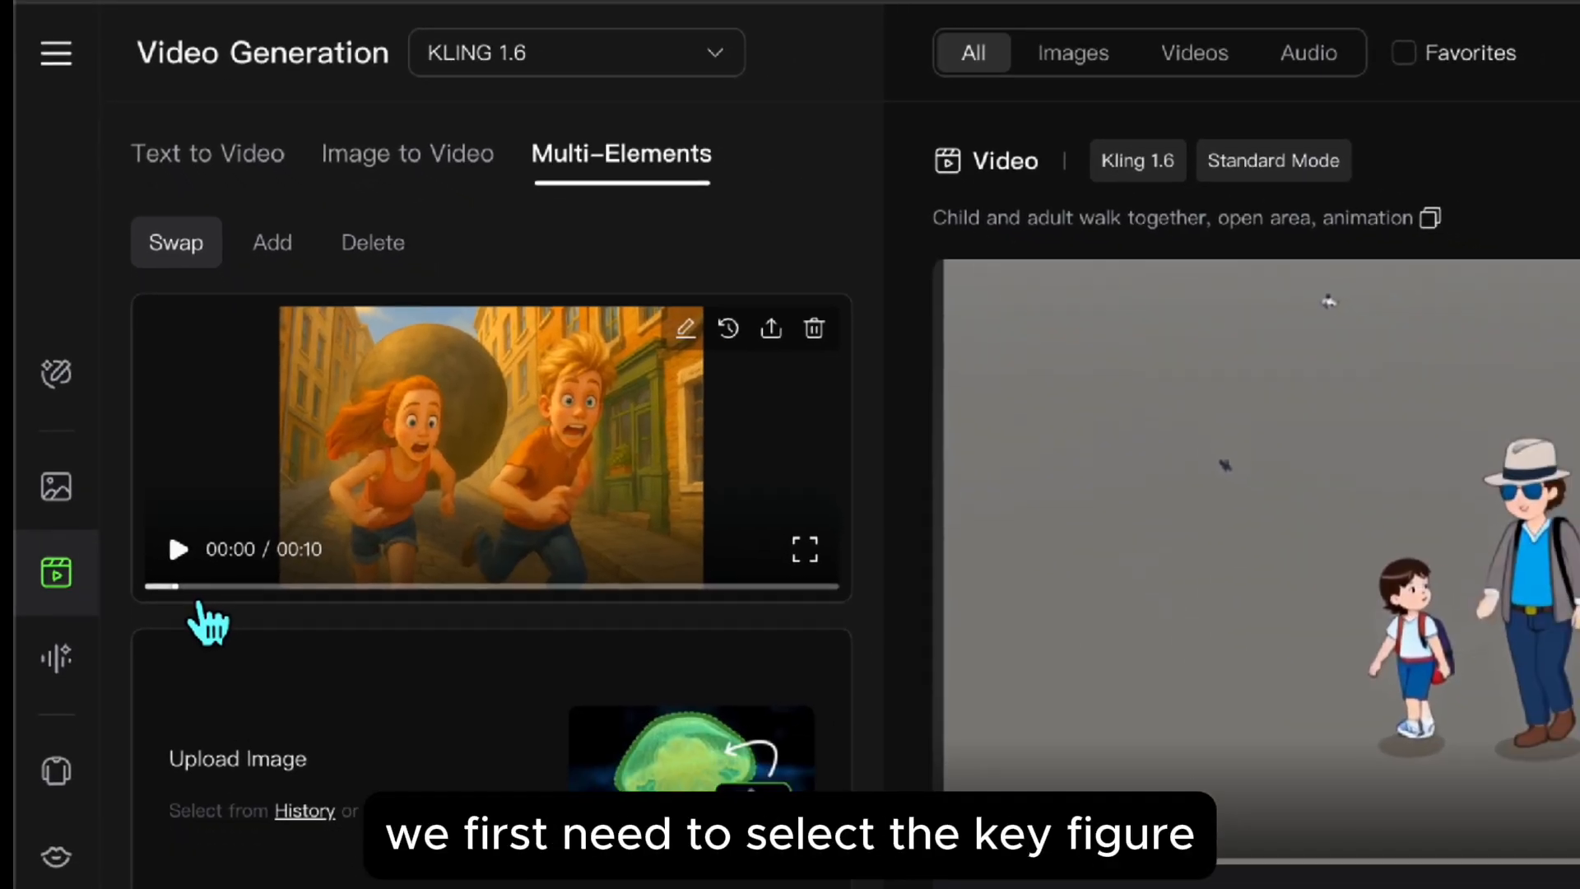
left_click(146, 583)
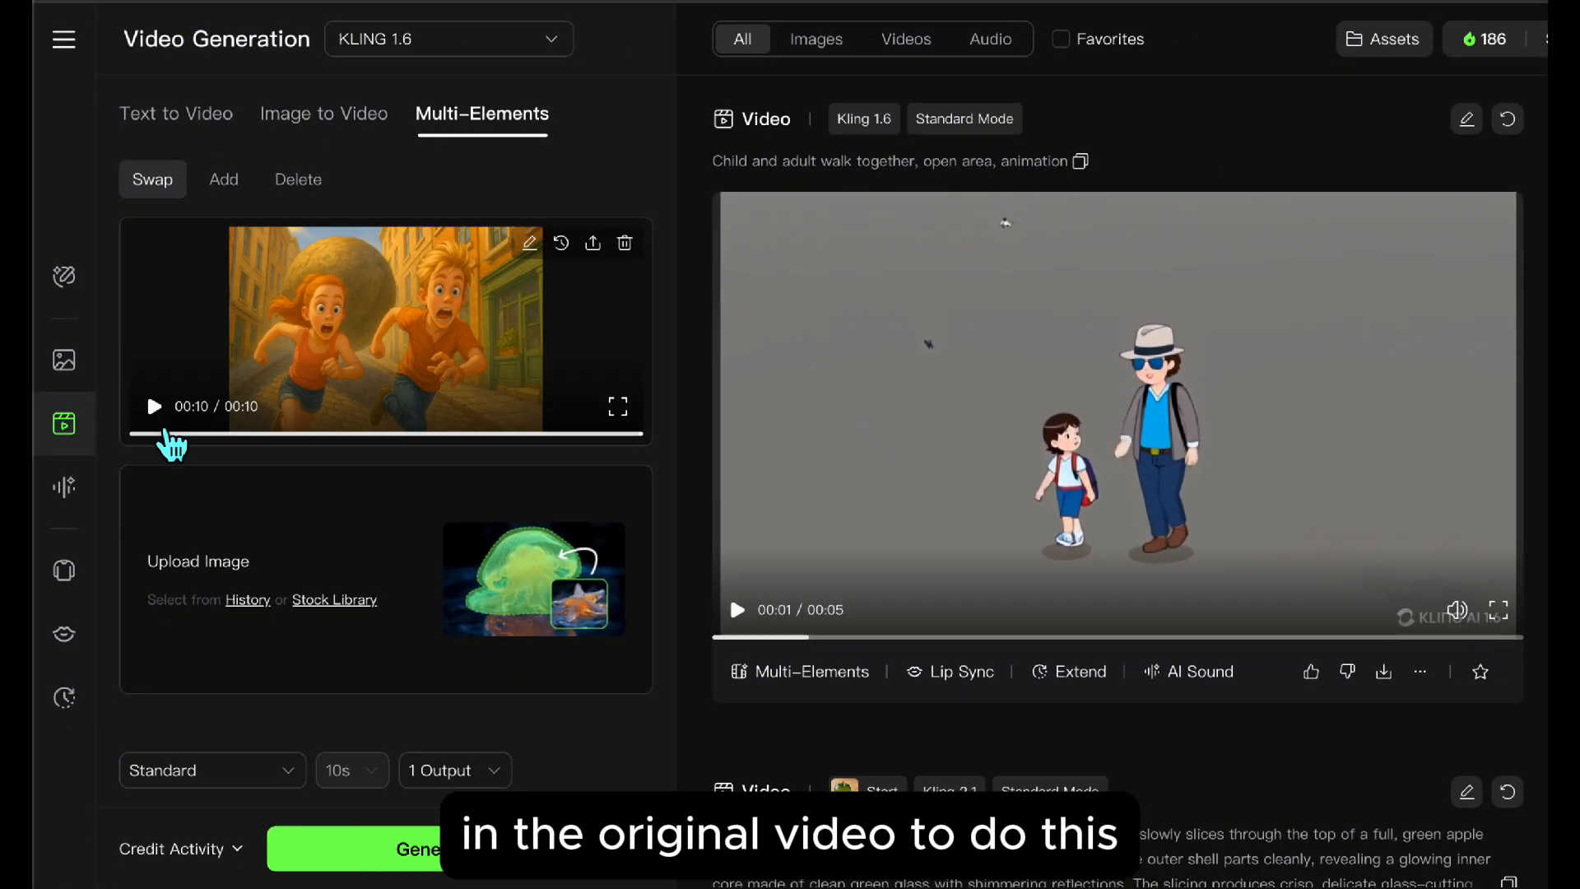
left_click(178, 551)
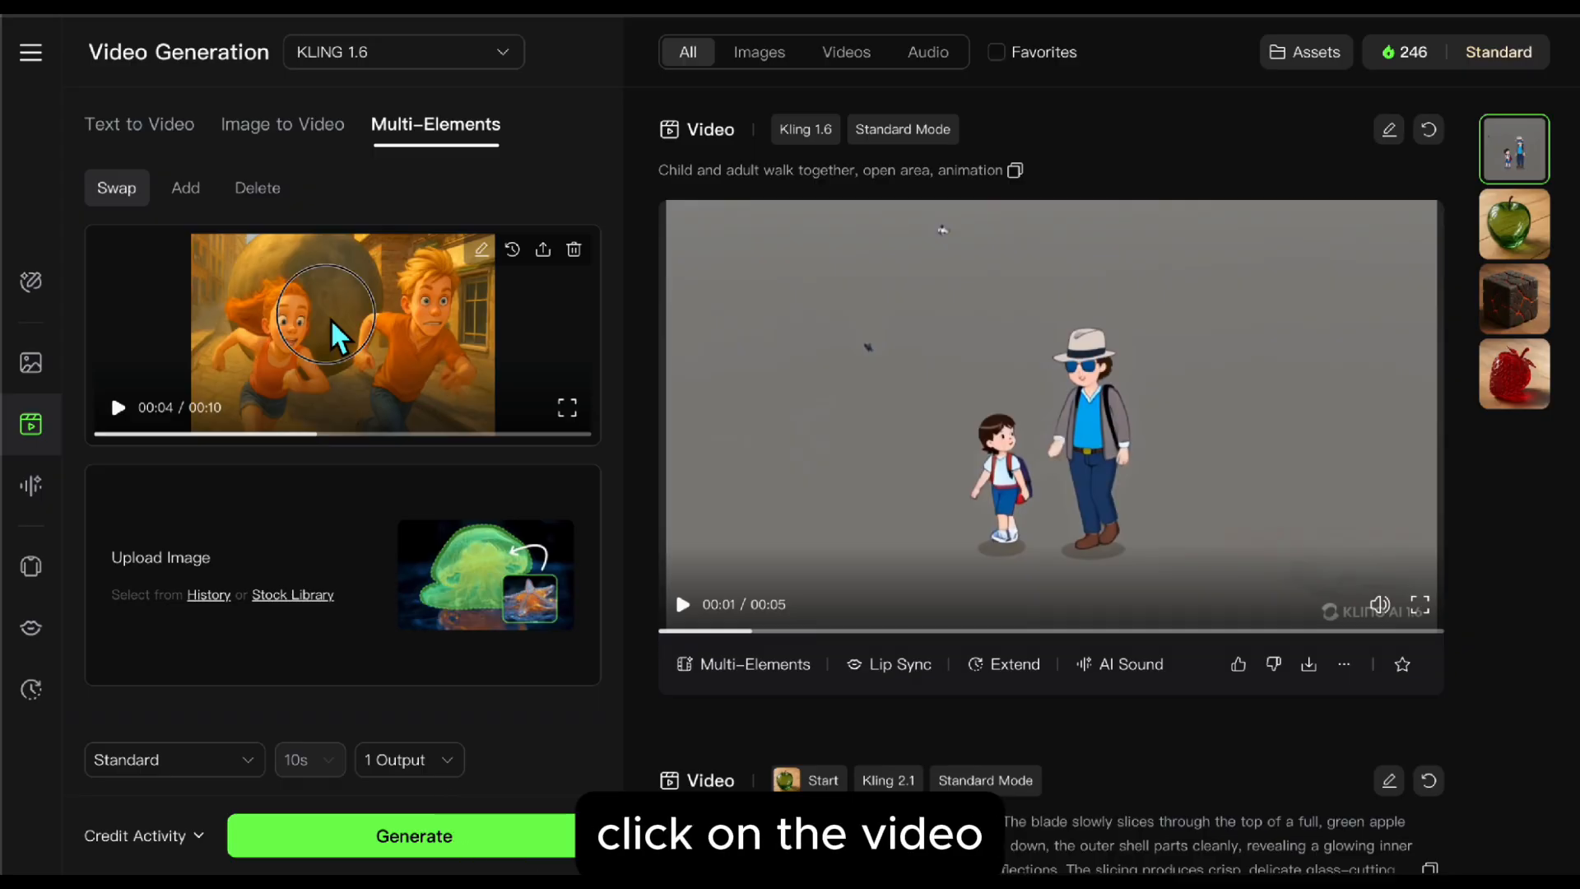
Step: Open the running couple video for editing, select the woman as the element to replace and confirm the selection
left_click(336, 346)
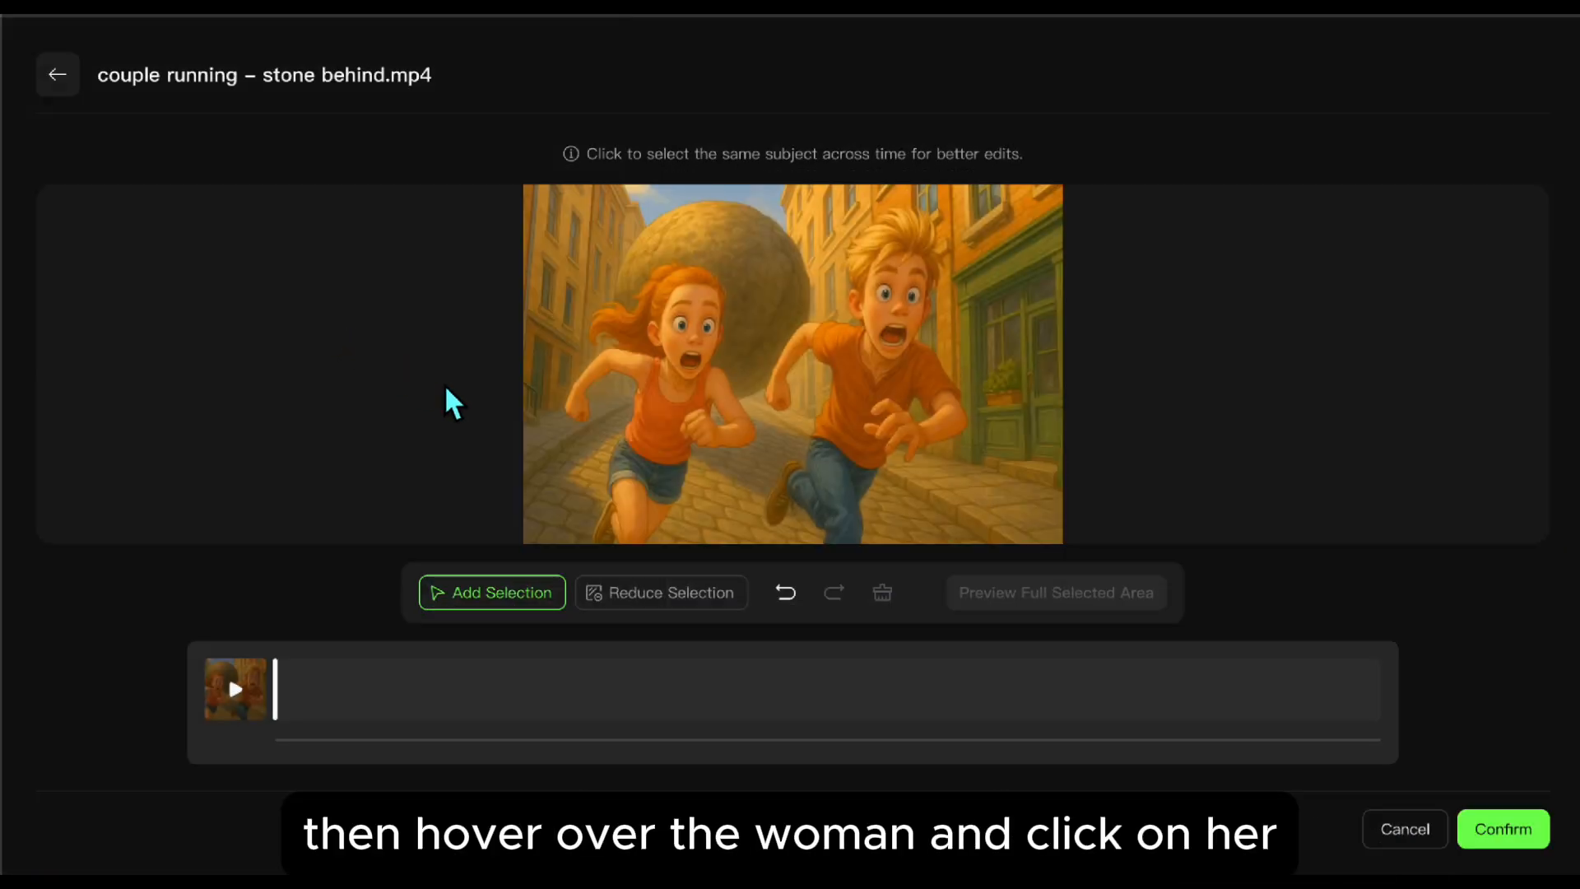
left_click(697, 335)
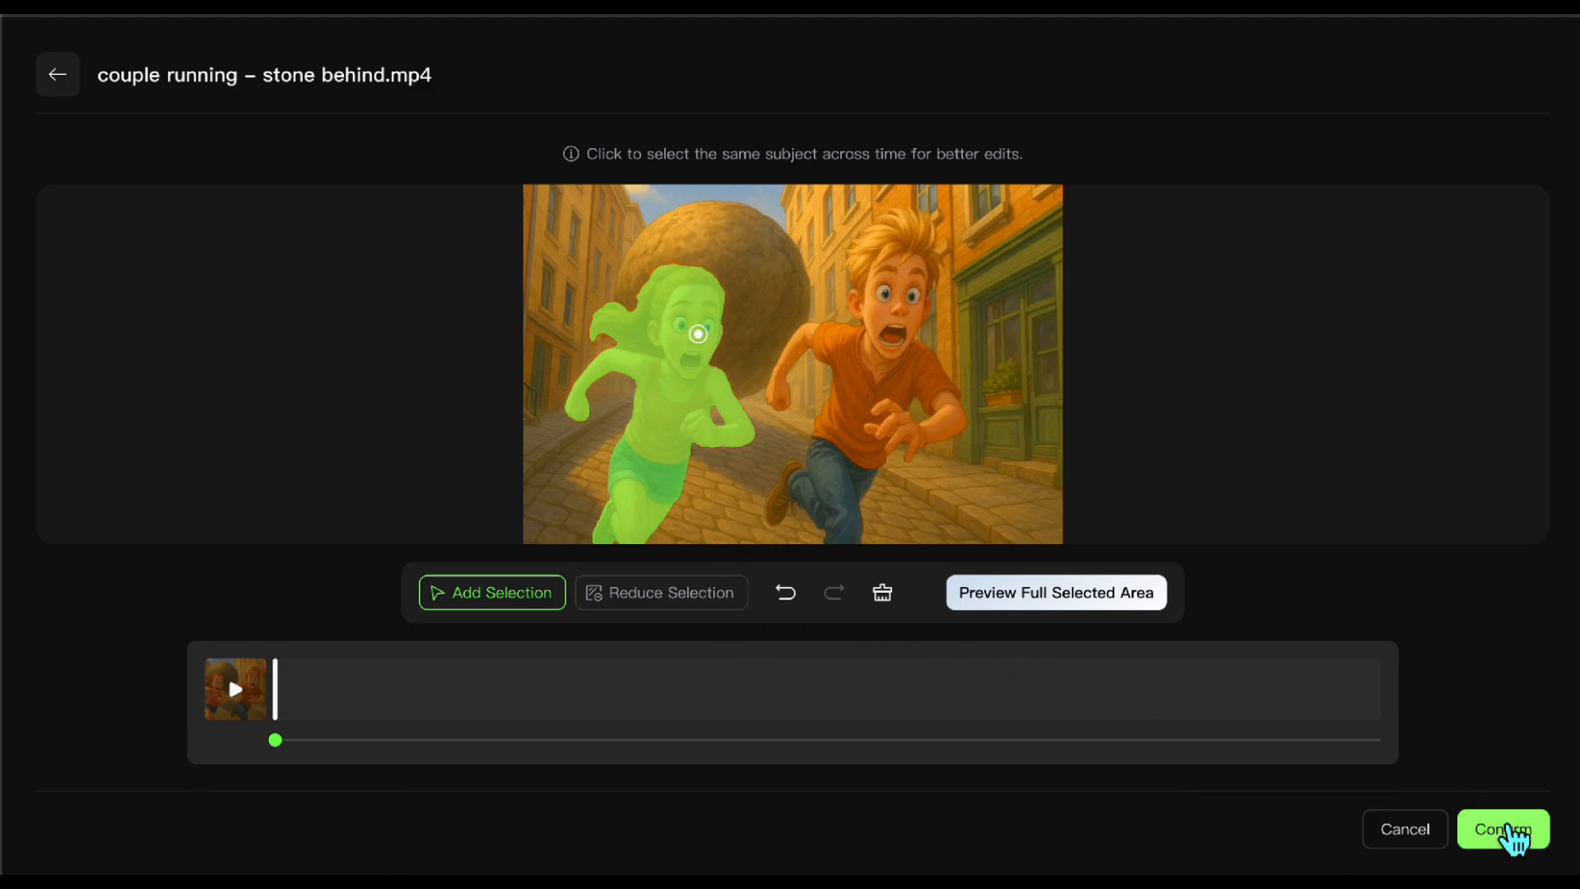
left_click(1510, 831)
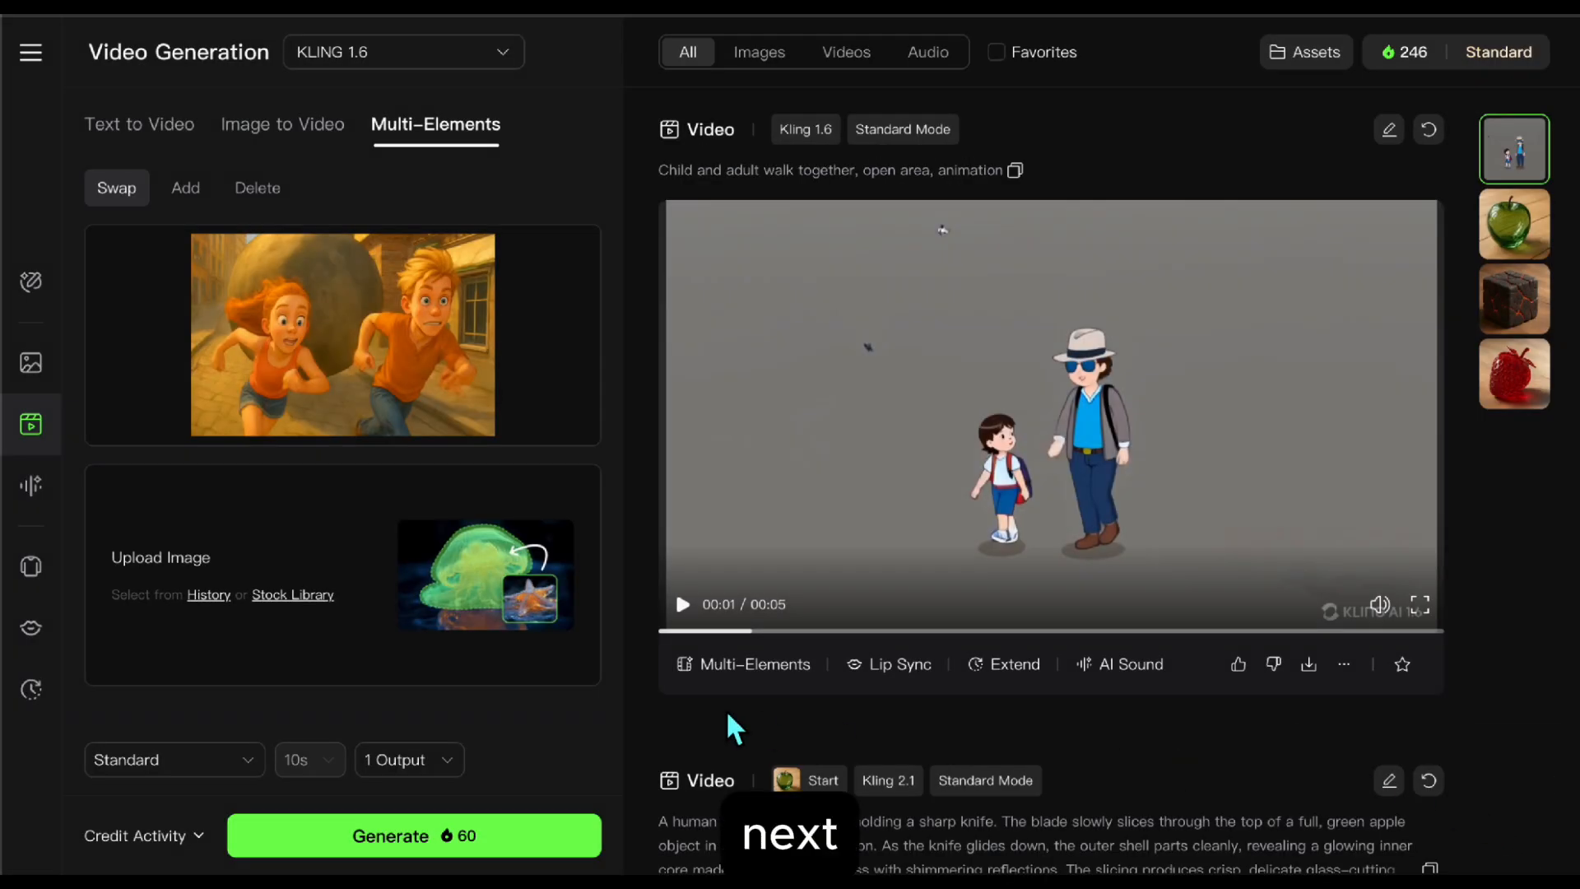
Step: Upload "swap character.png" as the replacement image and set its reference area to Subject after trying Face and Costume
left_click(359, 585)
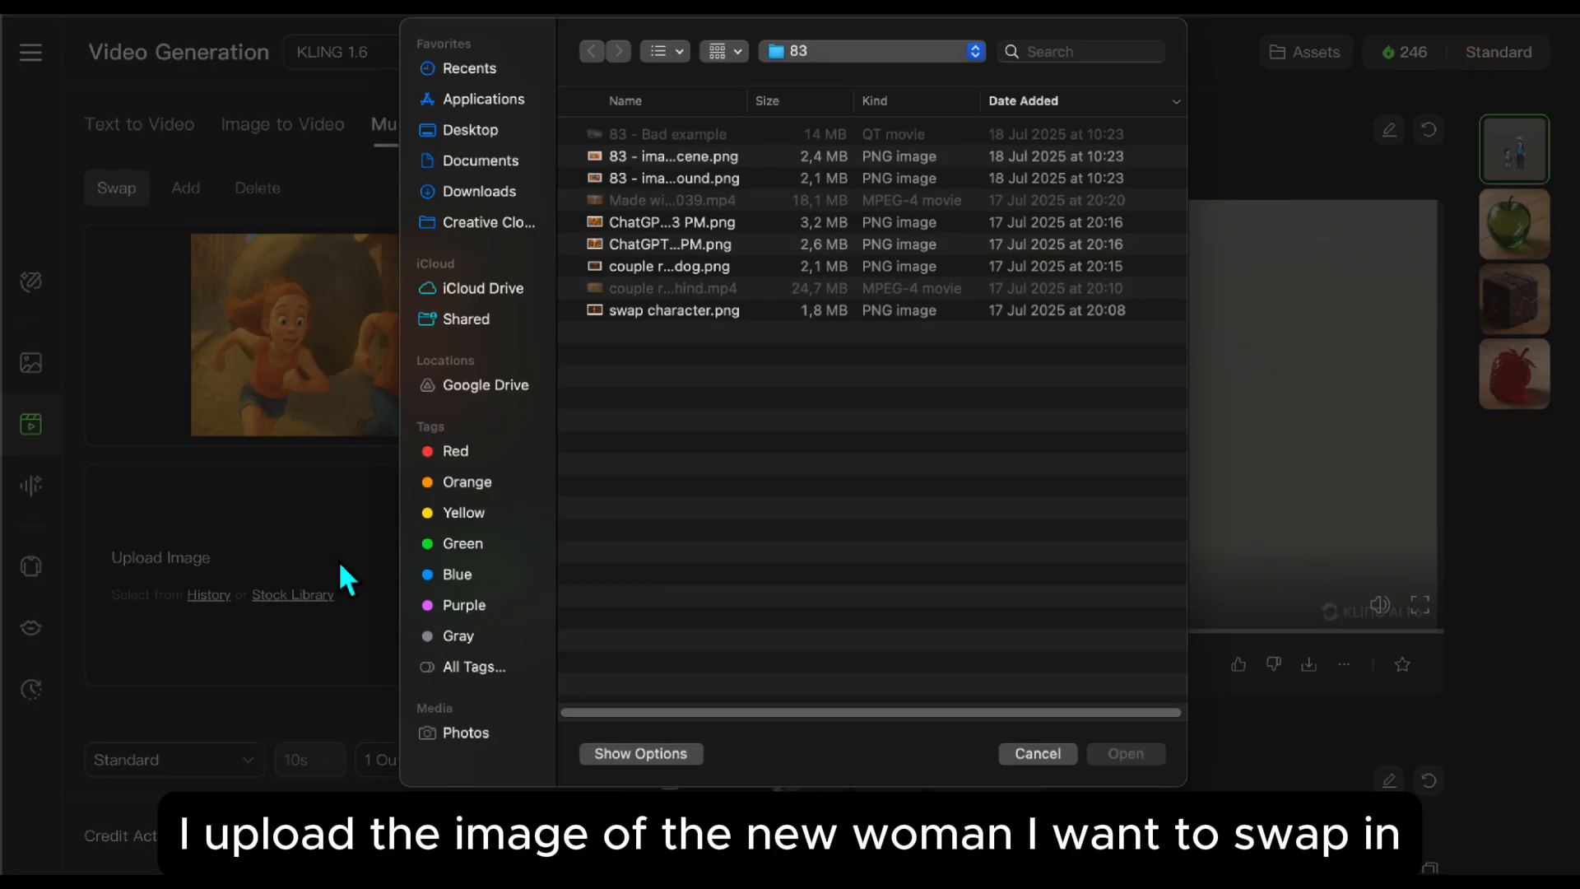
double_click(633, 315)
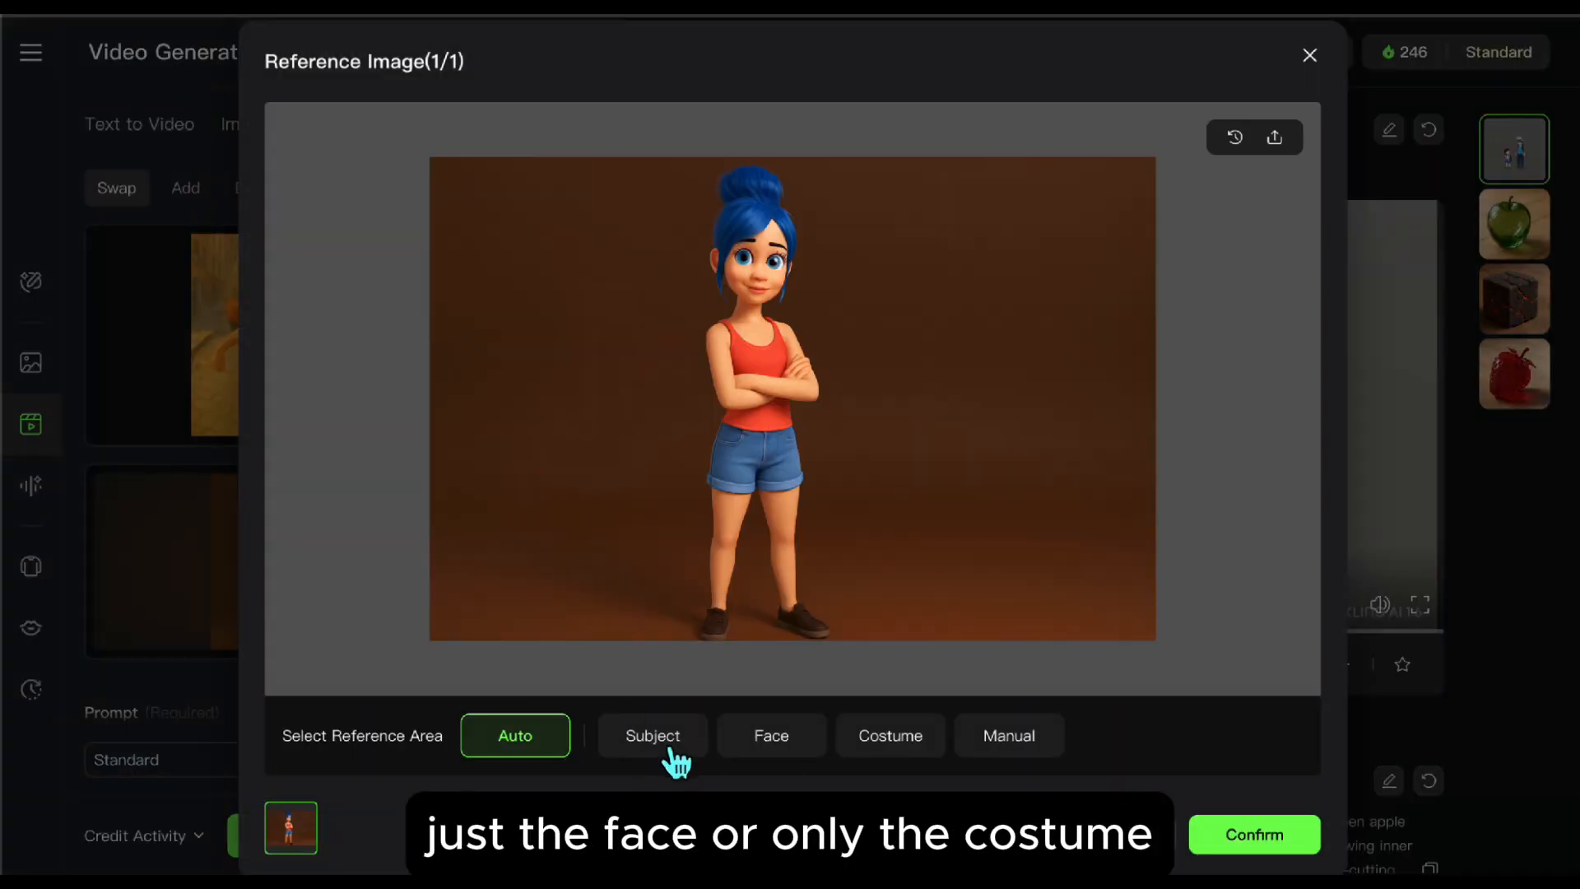
left_click(671, 750)
left_click(791, 747)
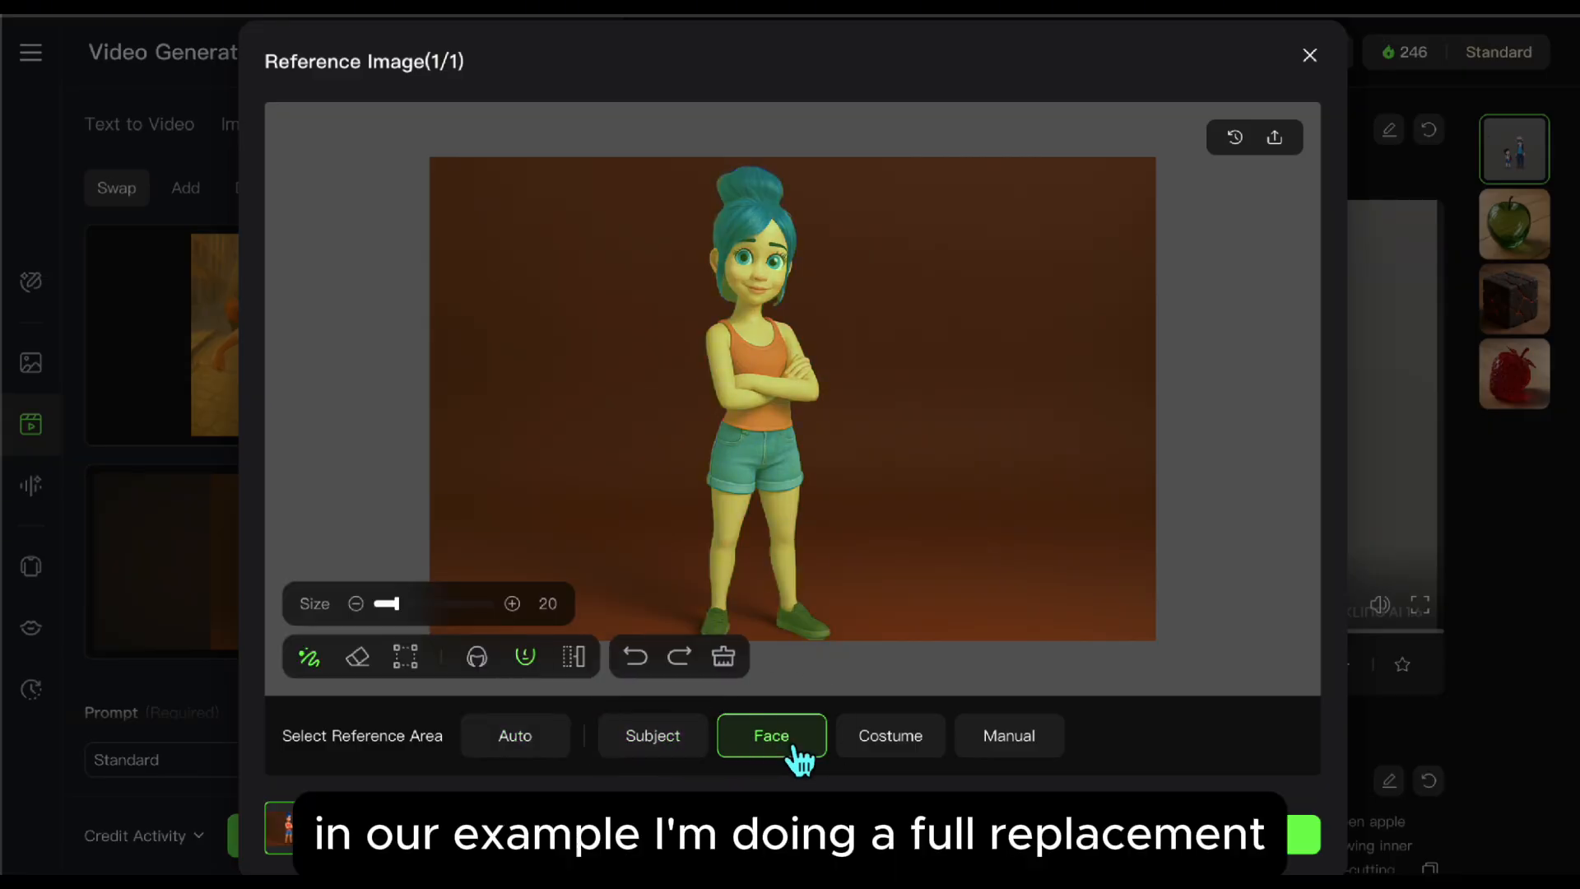
left_click(879, 743)
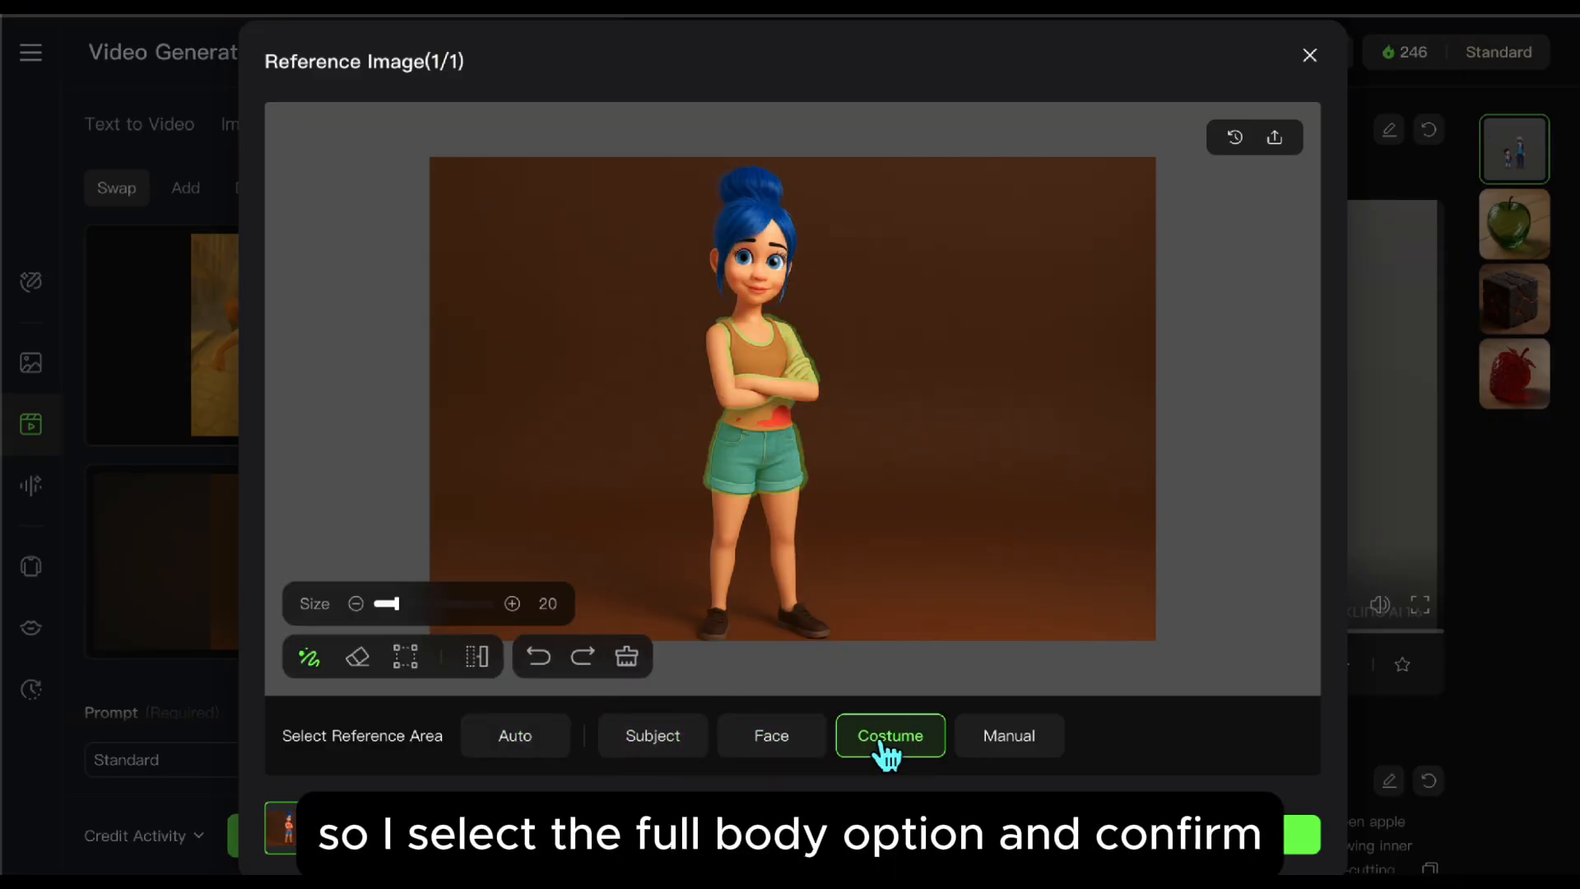
left_click(685, 757)
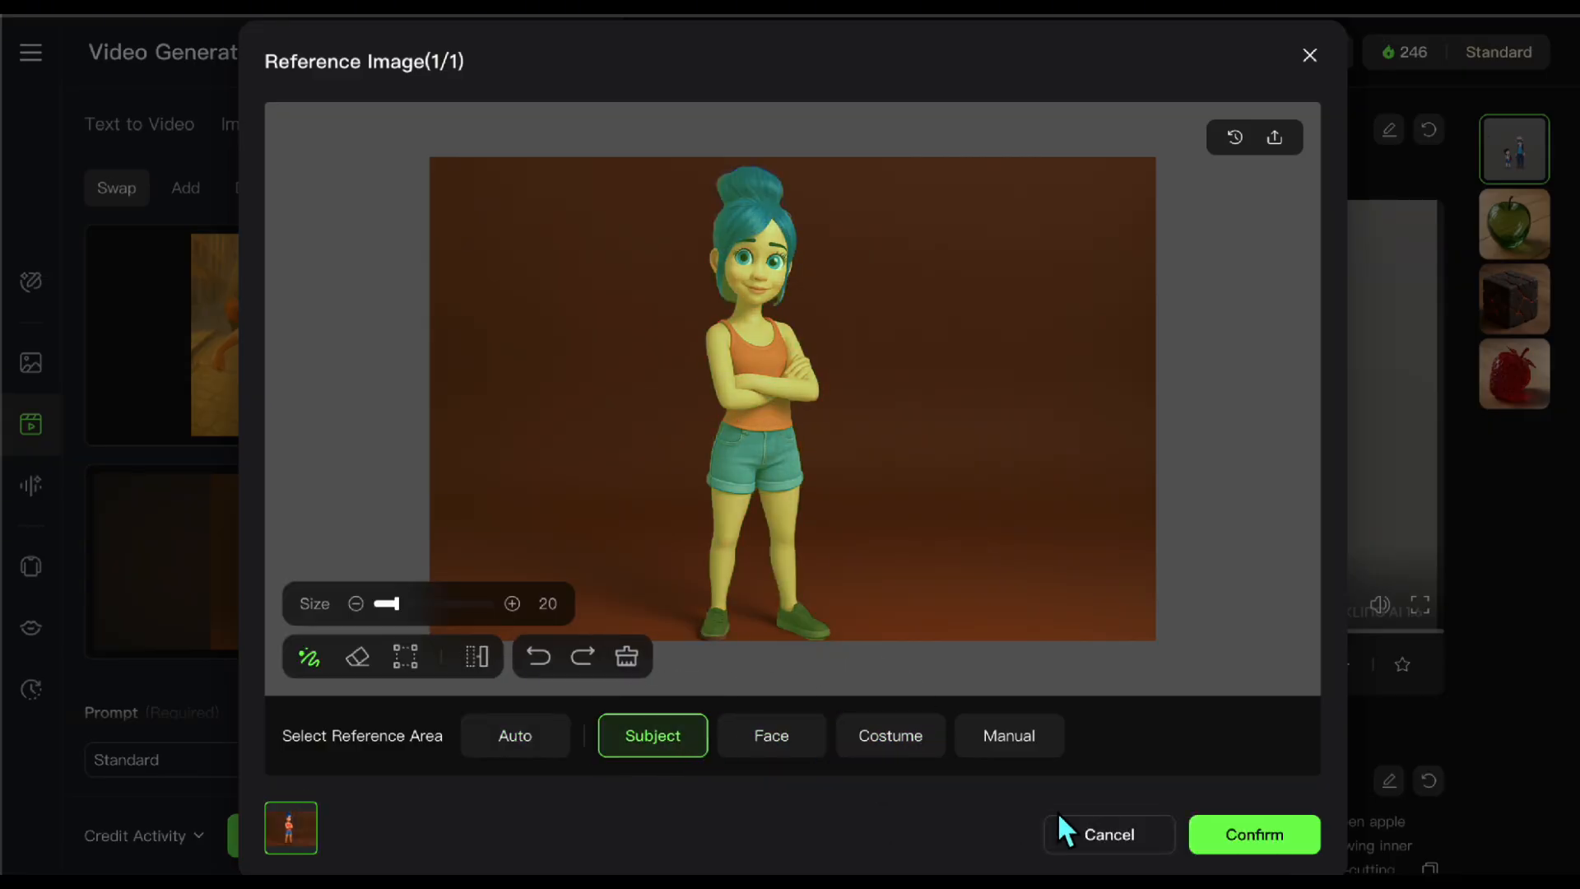
left_click(1254, 838)
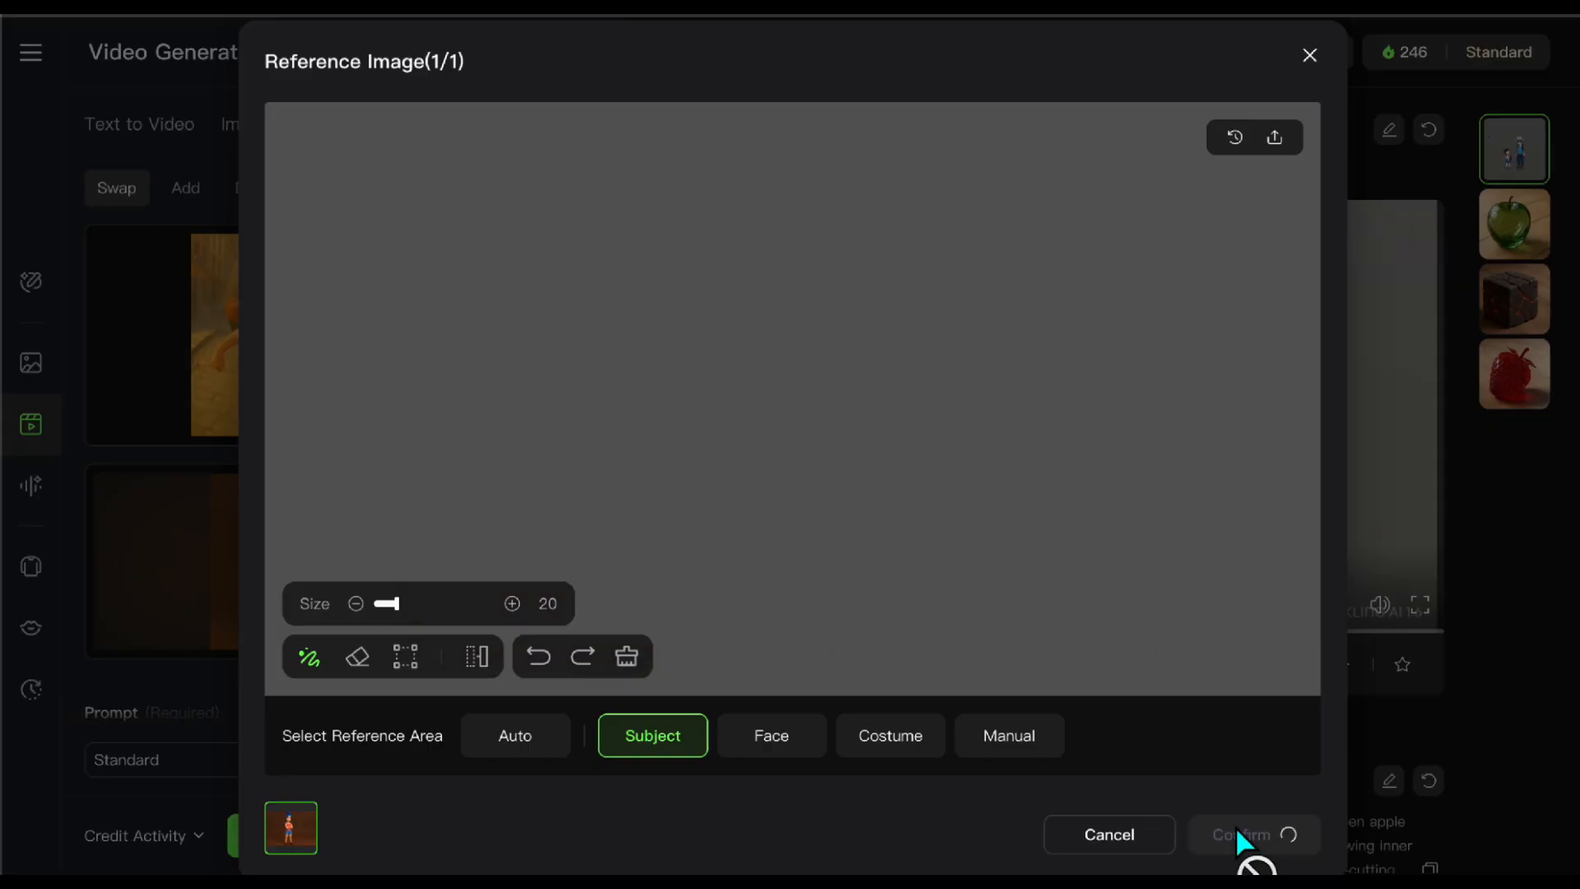
Step: Replace both [x] placeholders in the swap prompt with "lady"
scroll(480, 701, "down", 2)
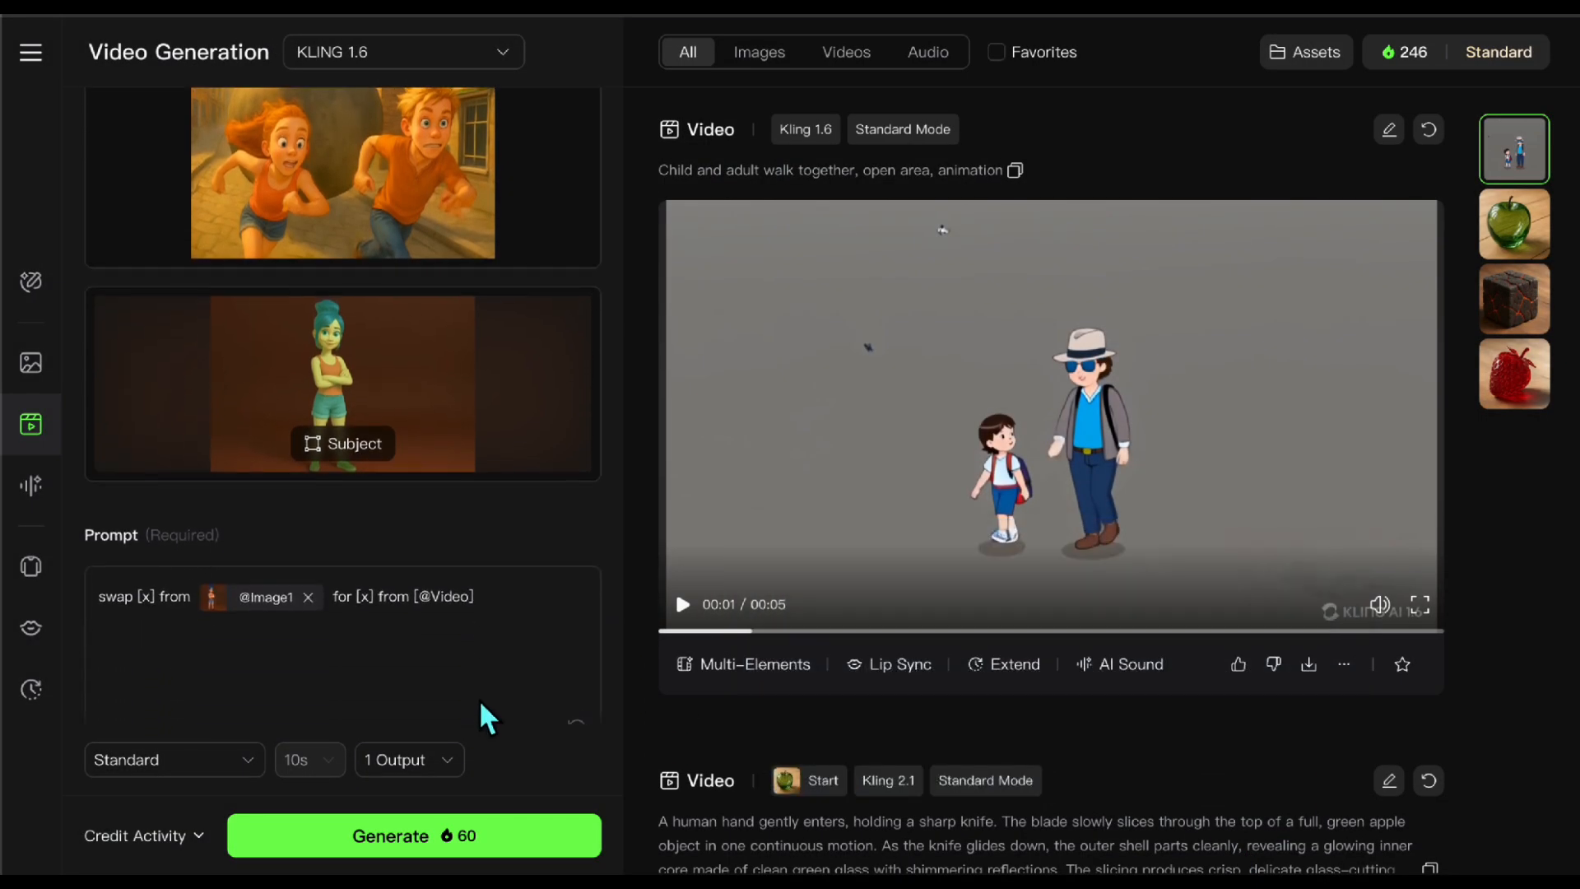
scroll(479, 698, "down", 1)
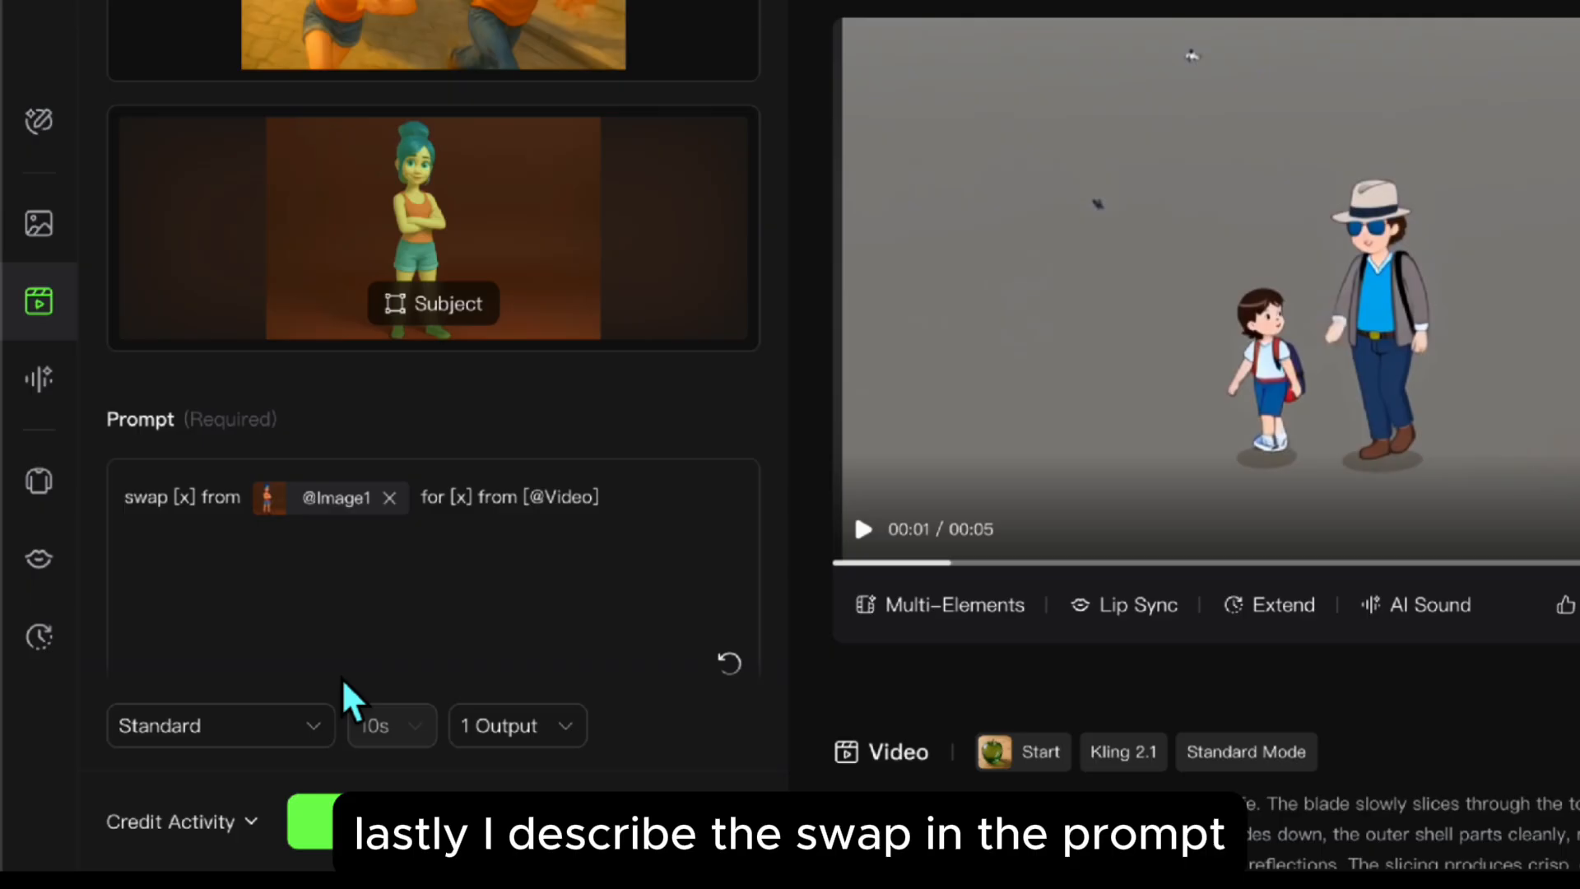
key("BackSpace")
type("lady")
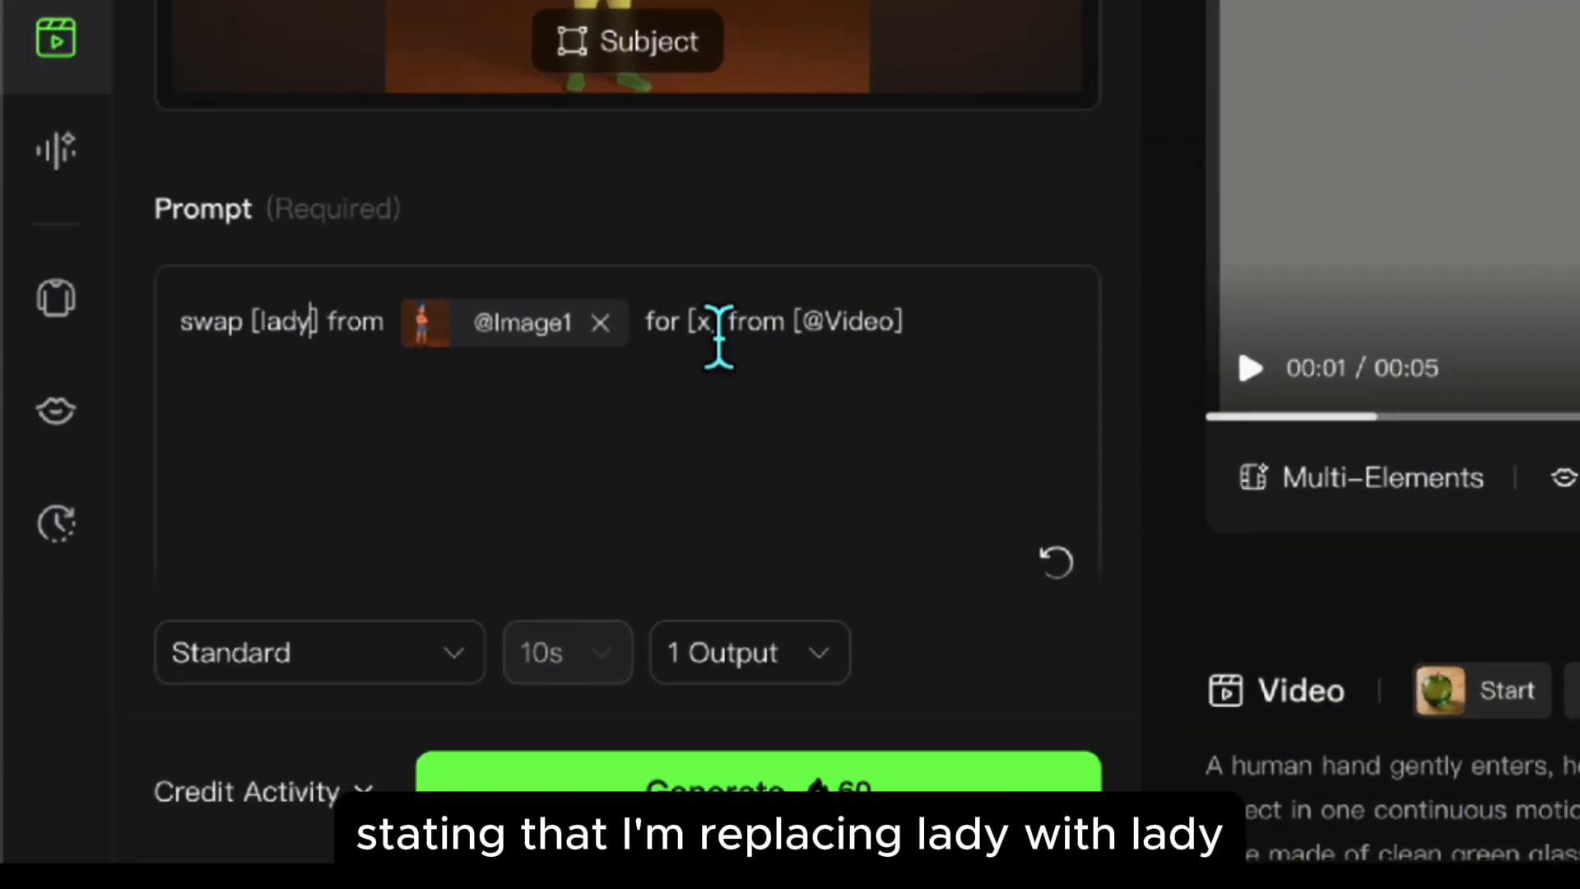
left_click(717, 333)
key("BackSpace")
type("lady")
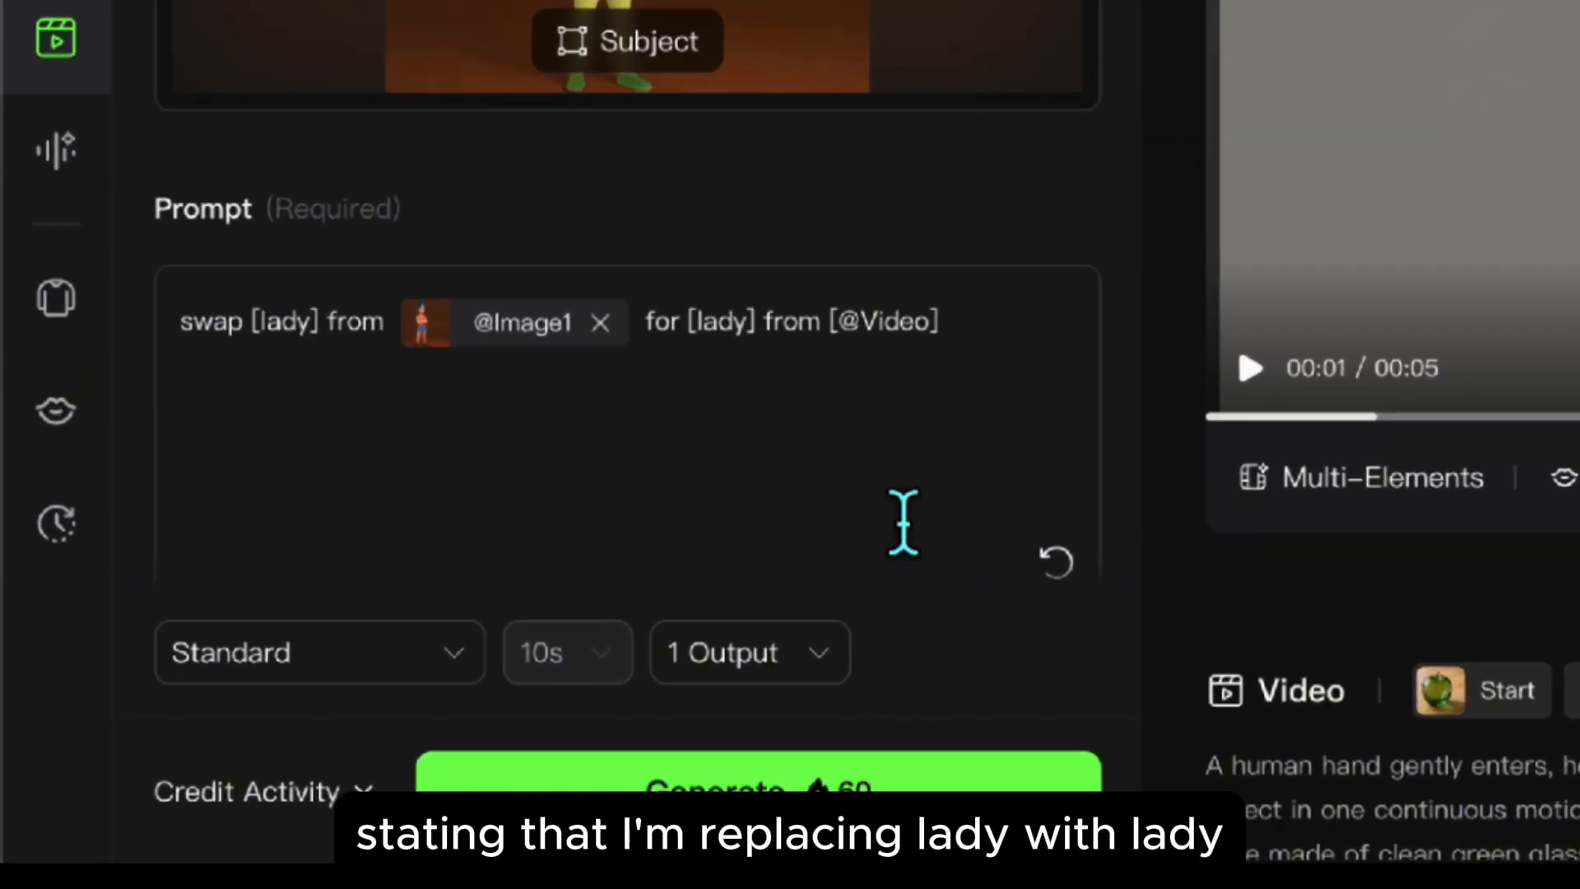
left_click(868, 670)
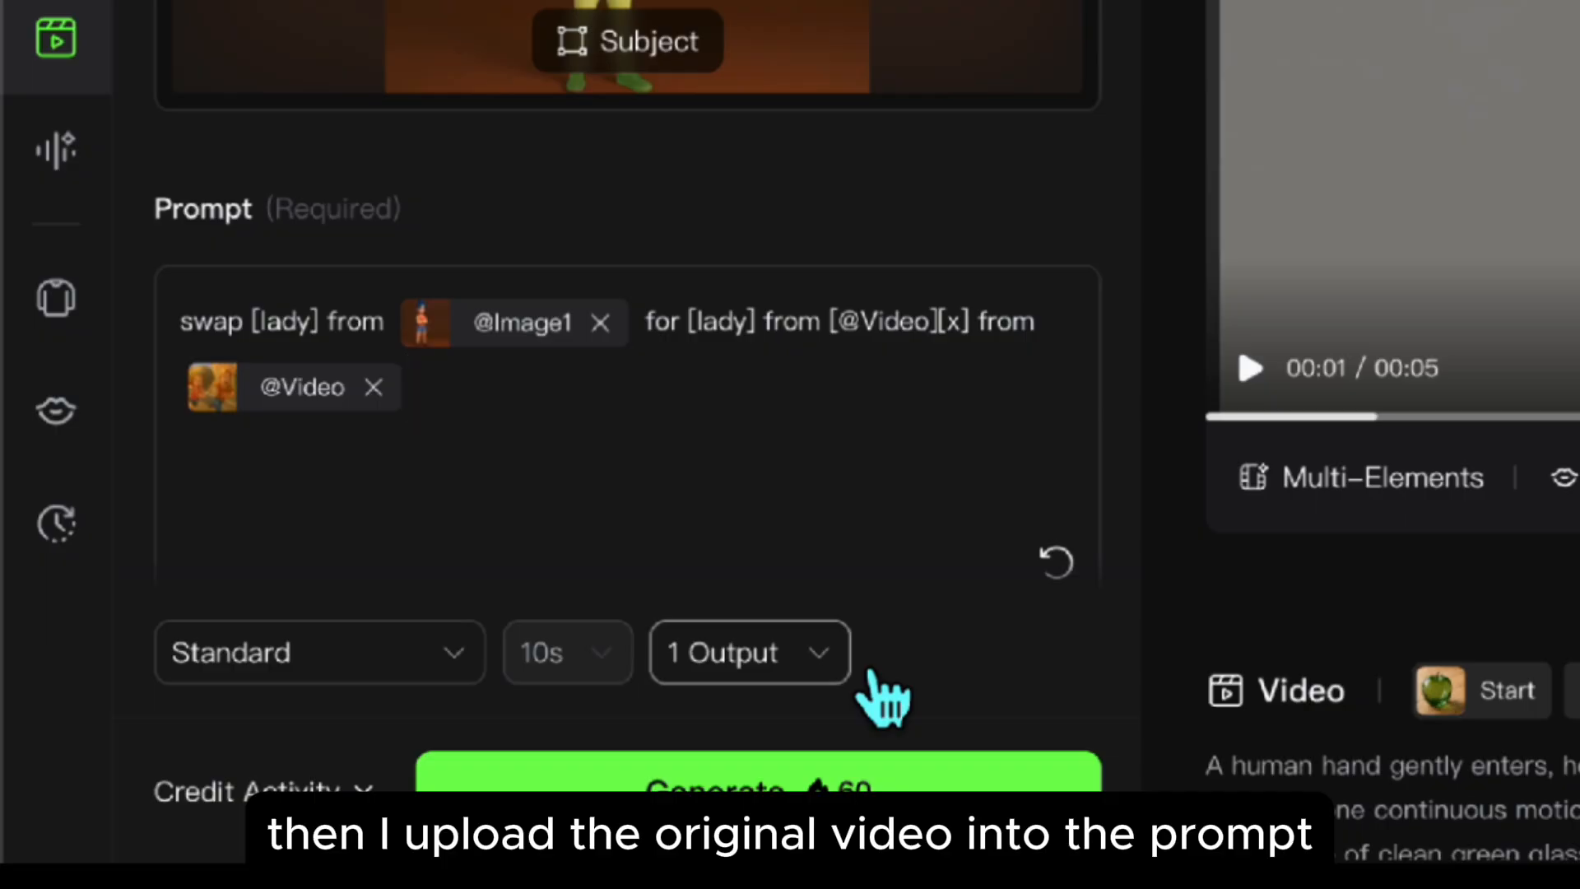
left_click(990, 332)
key("BackSpace")
key("BackSpace")
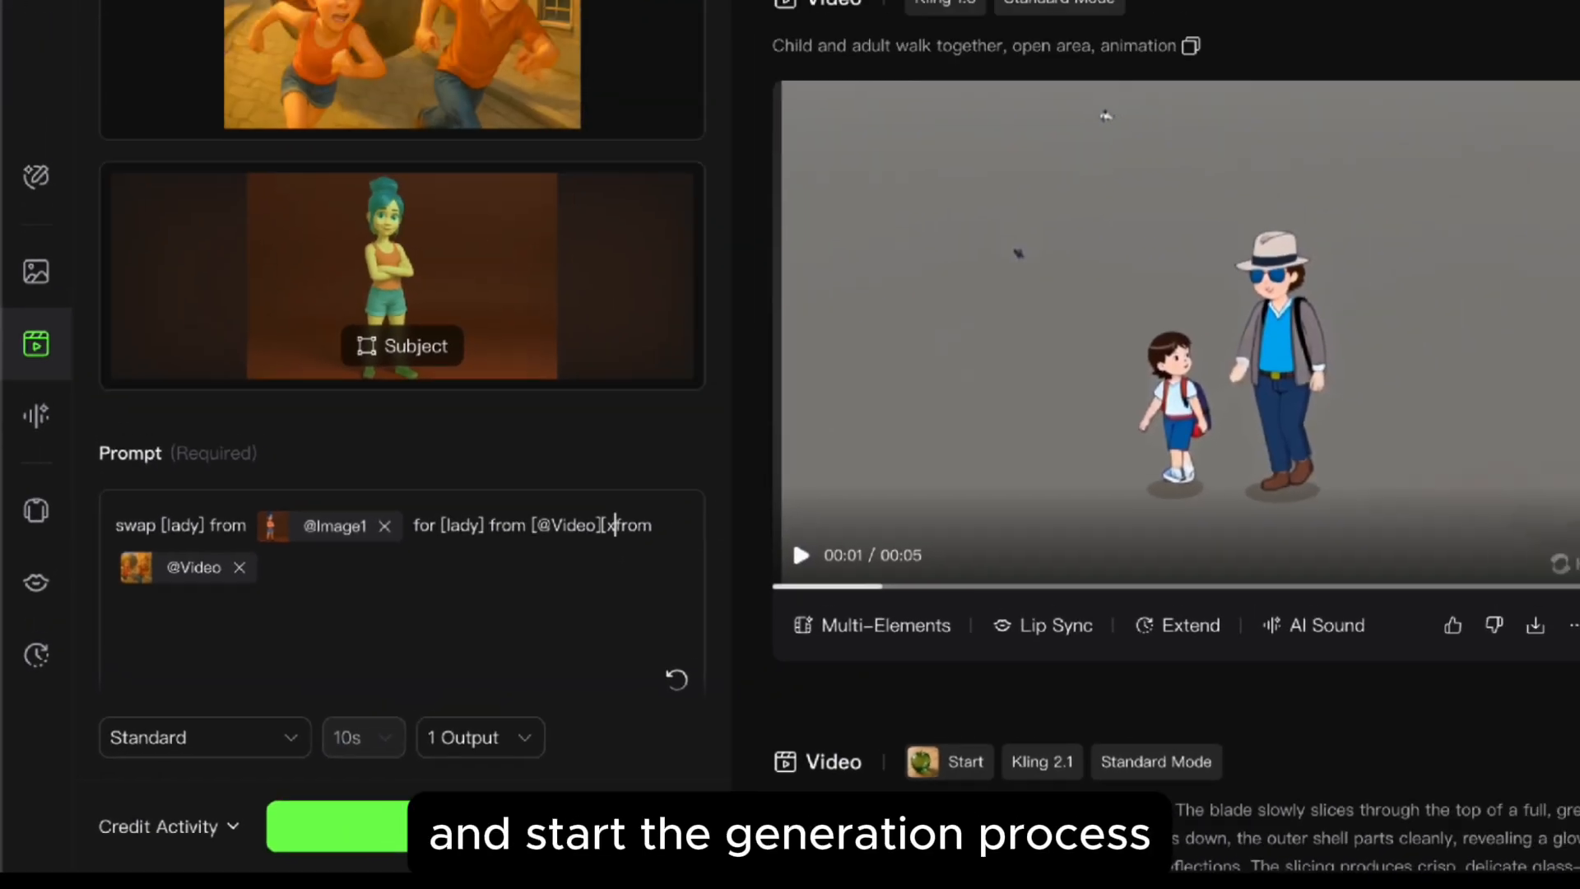
key("BackSpace")
key("BackSpace")
key("BackSpace")
key("BackSpace")
key("BackSpace")
key("BackSpace")
key("BackSpace")
key("BackSpace")
key("BackSpace")
key("BackSpace")
key("BackSpace")
key("BackSpace")
key("BackSpace")
key("BackSpace")
key("BackSpace")
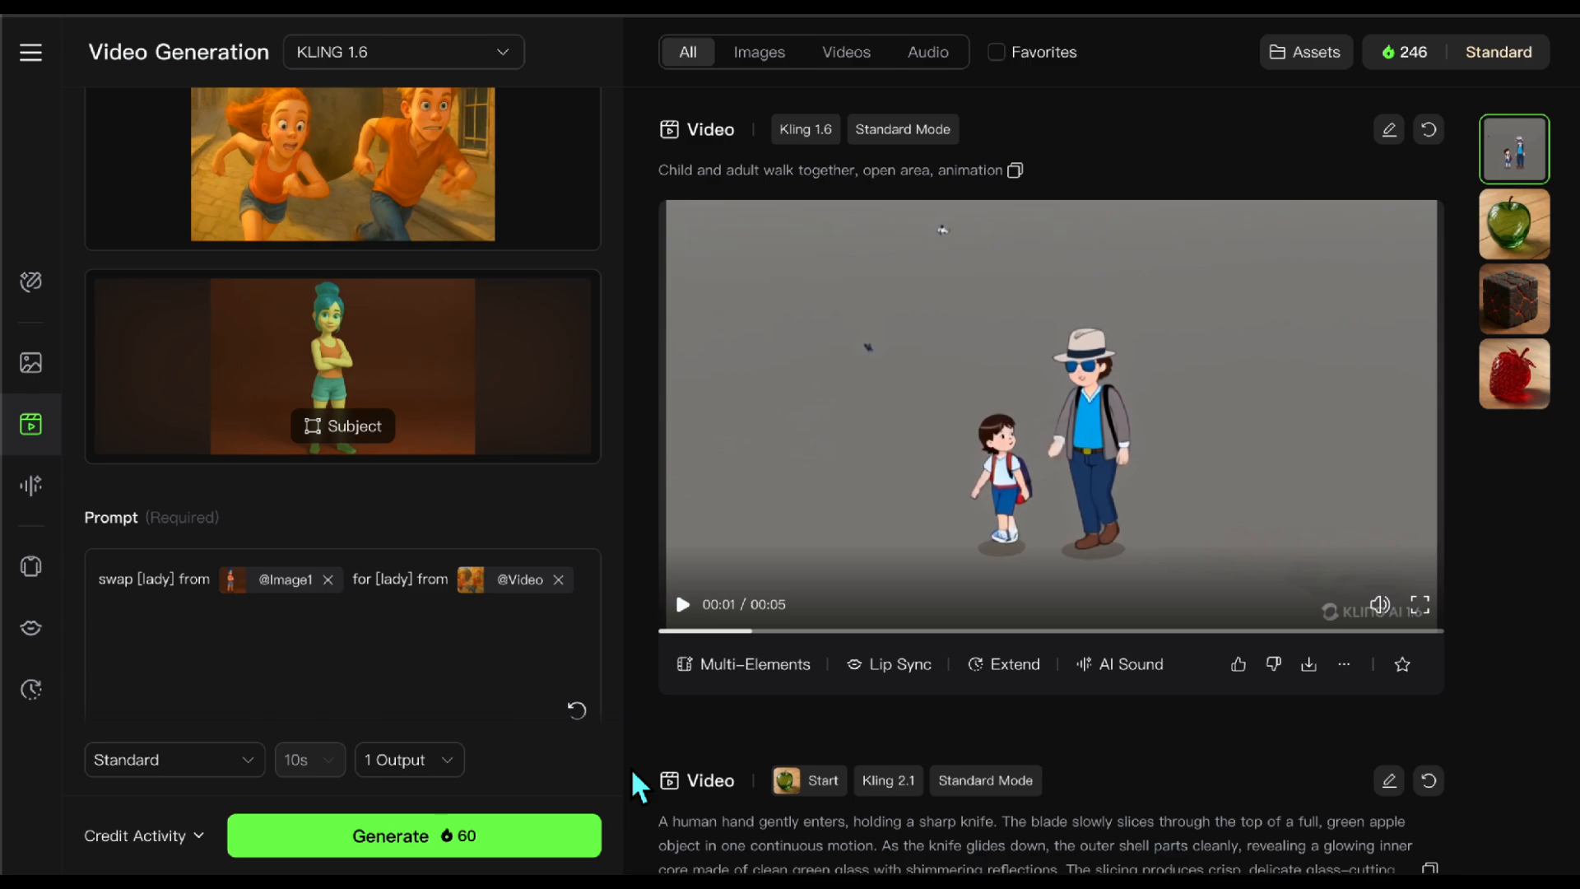
left_click(529, 845)
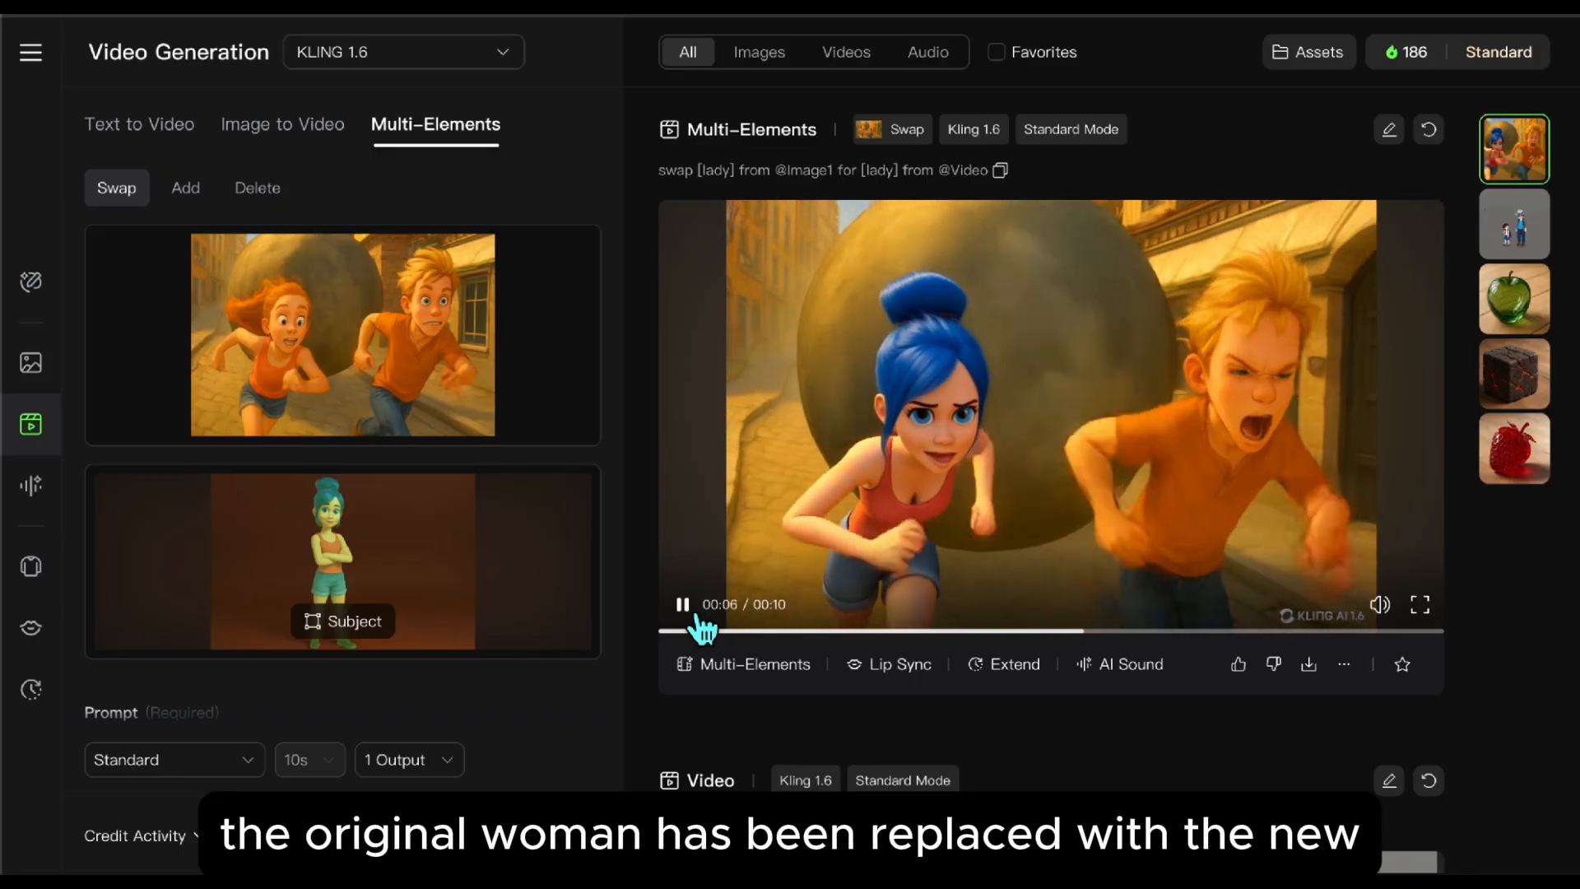
Step: Pause the generated swap video and play the new source clip loaded in Add mode
left_click(695, 617)
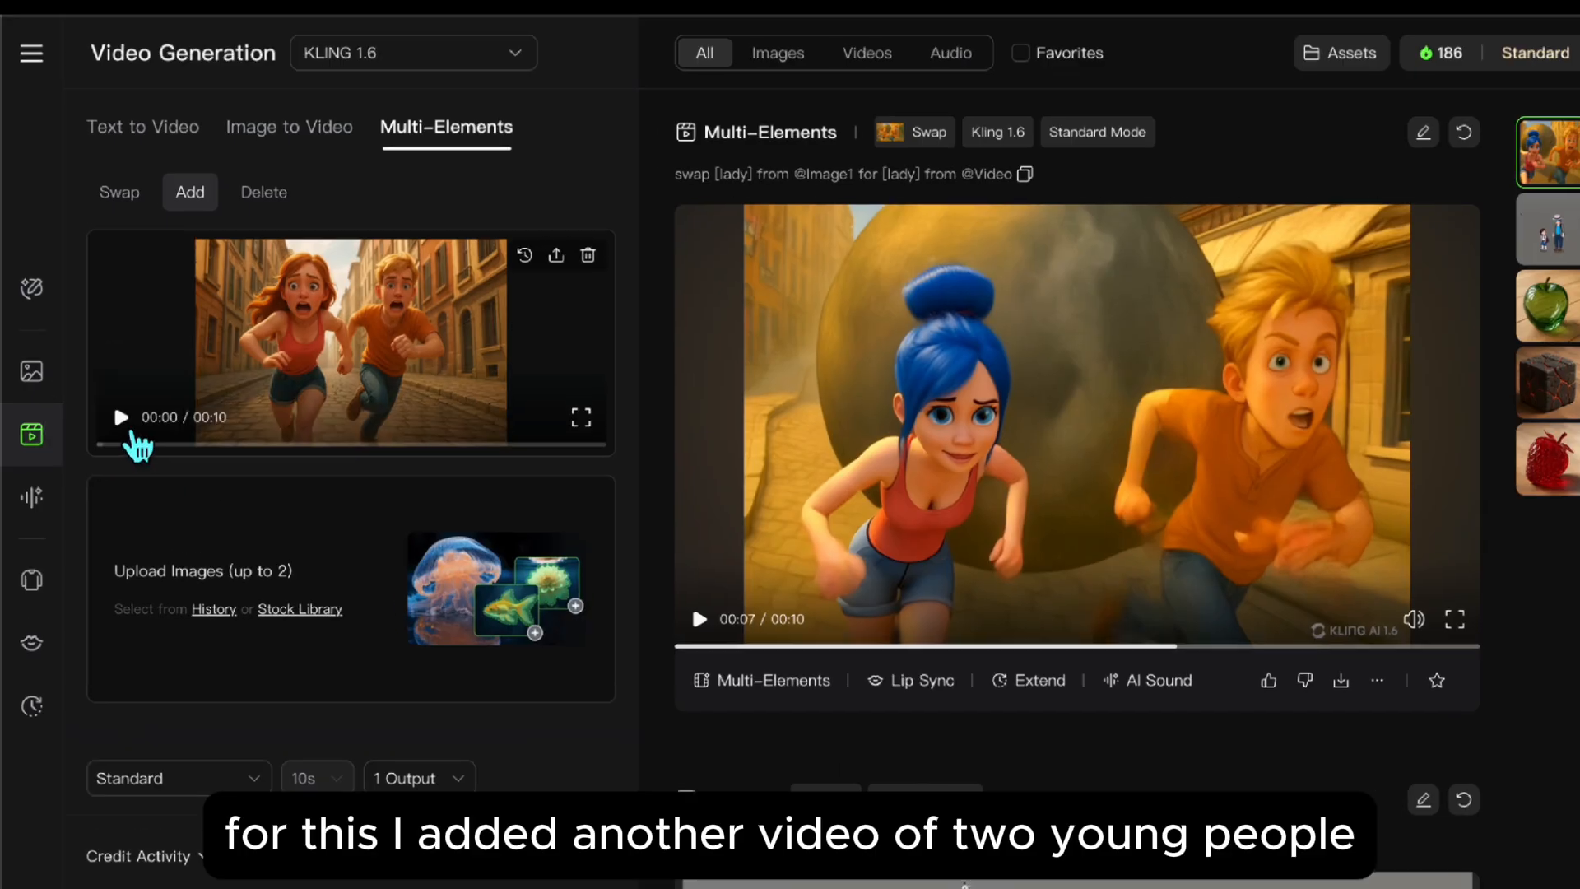
left_click(122, 411)
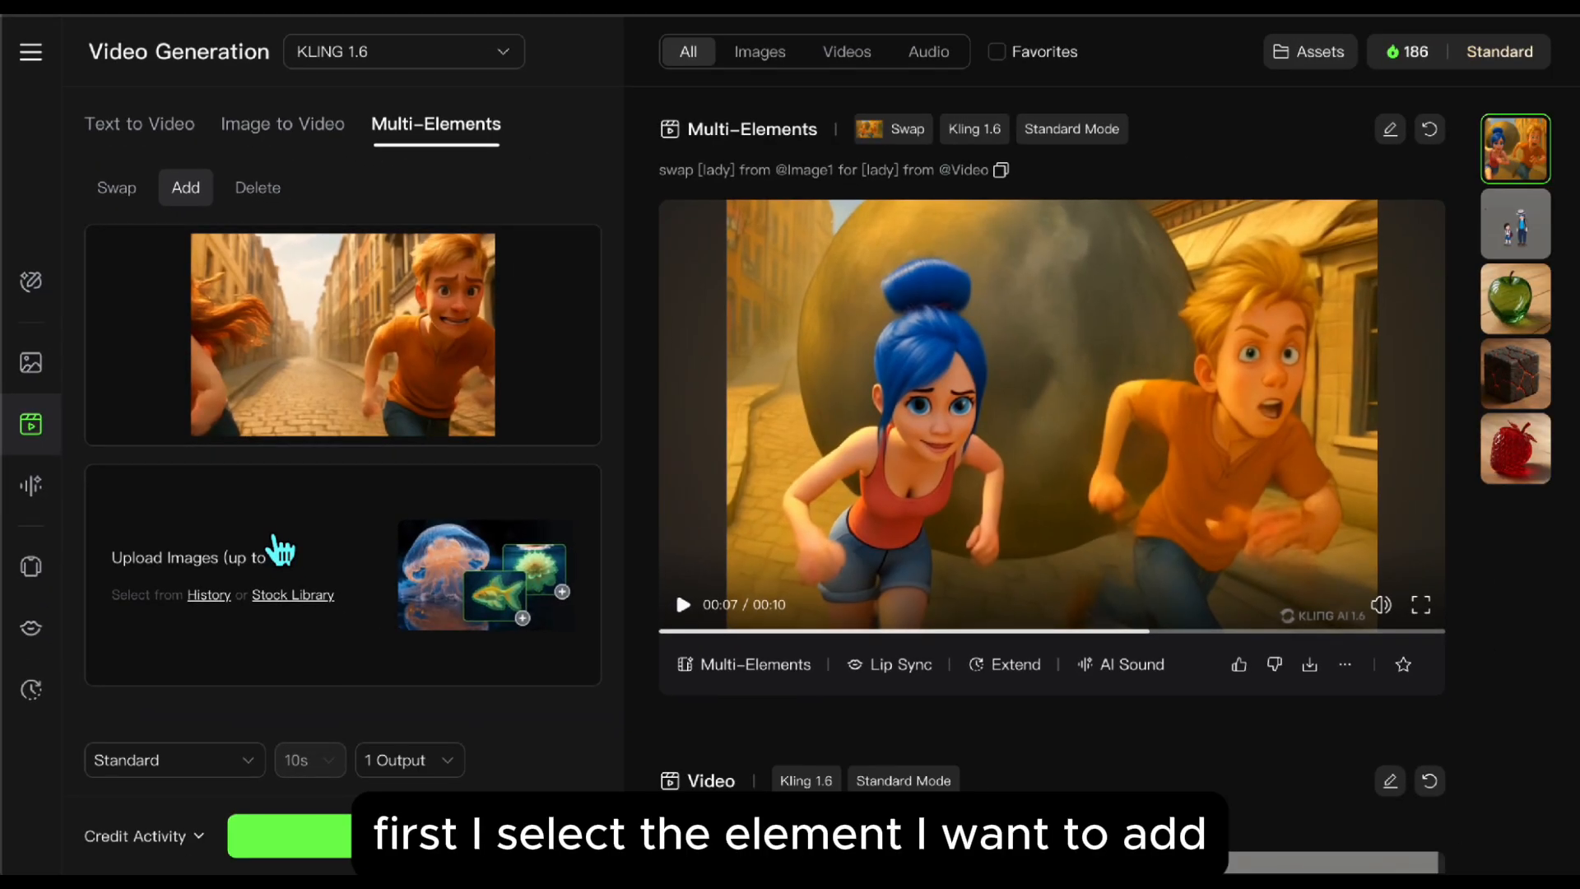
Step: Upload the animated dog image as the element to add and set its reference area to Subject
left_click(276, 545)
double_click(664, 269)
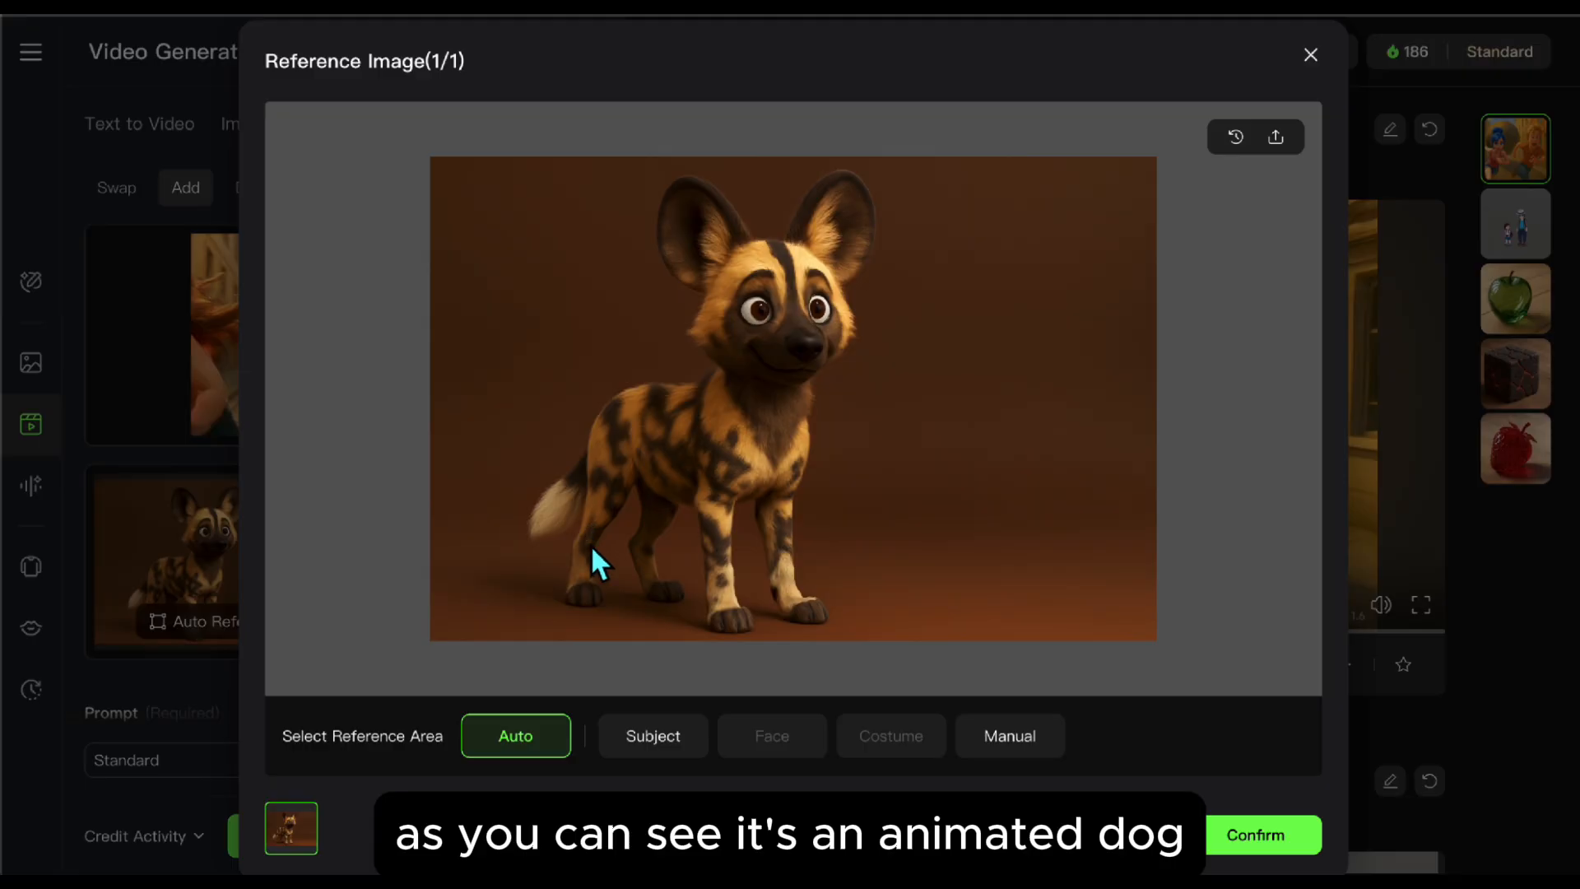
left_click(662, 737)
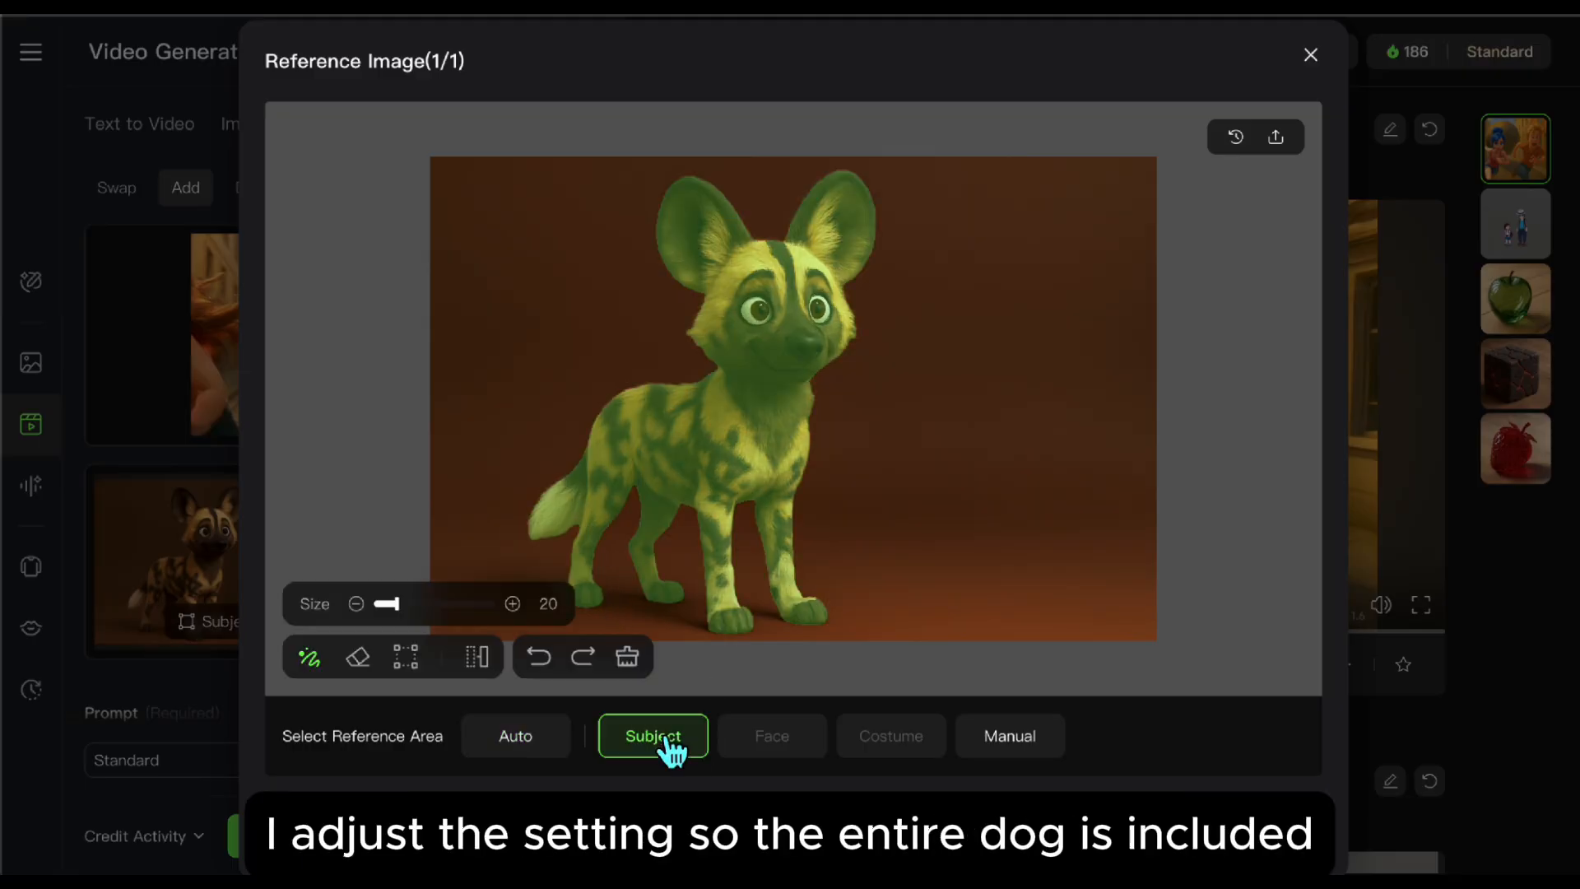
left_click(1262, 821)
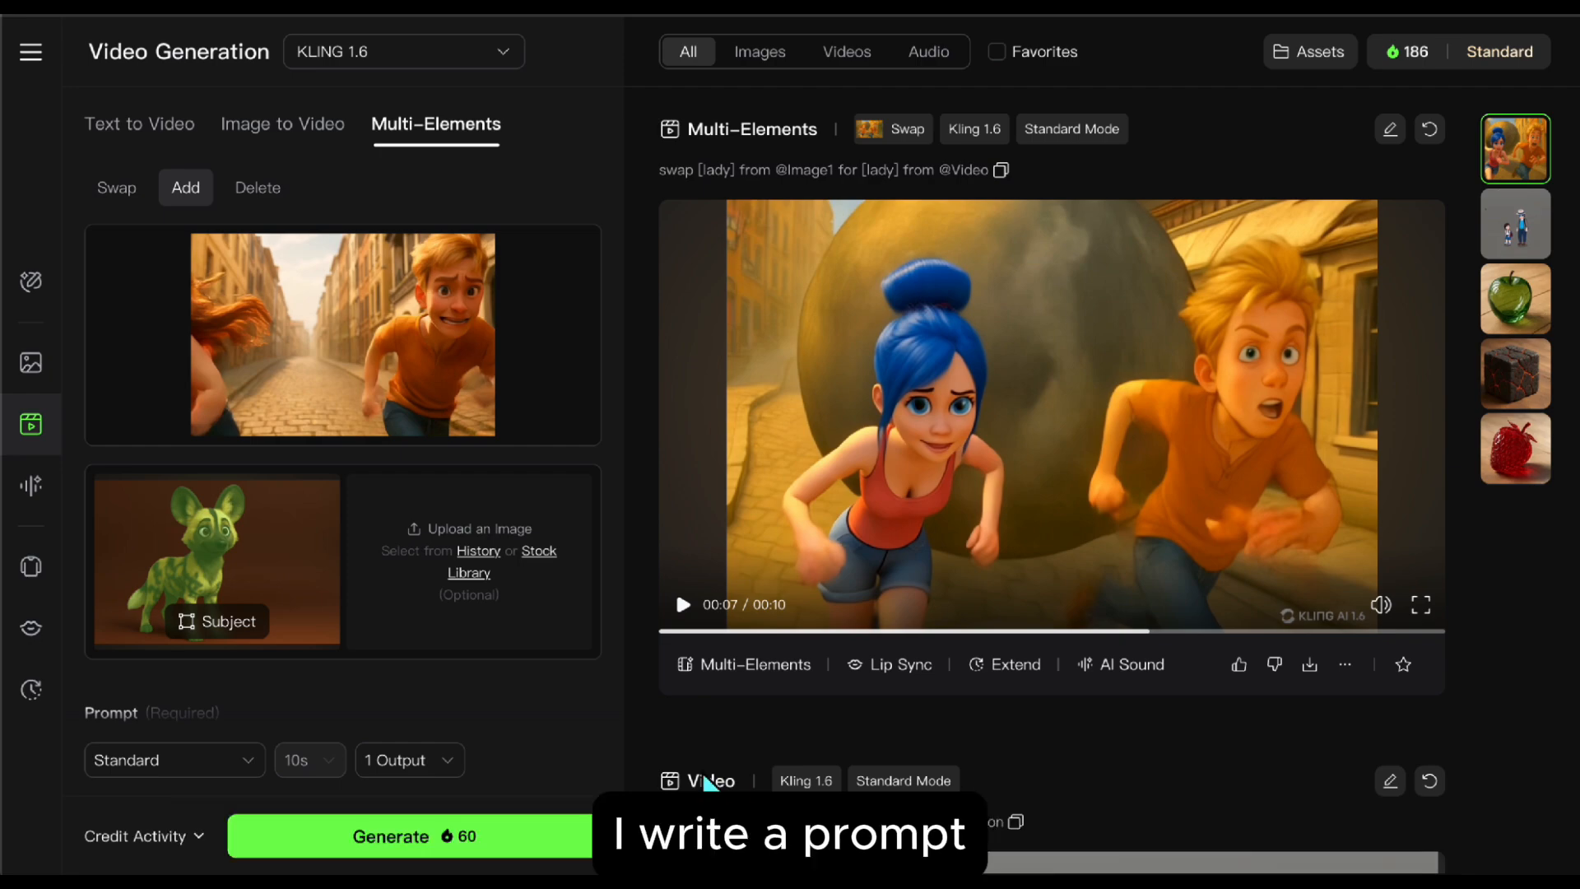
Step: Complete the Add prompt with "the dog" as the element and "chasing the woman and man" at the end, and generate the video
scroll(590, 697, "down", 3)
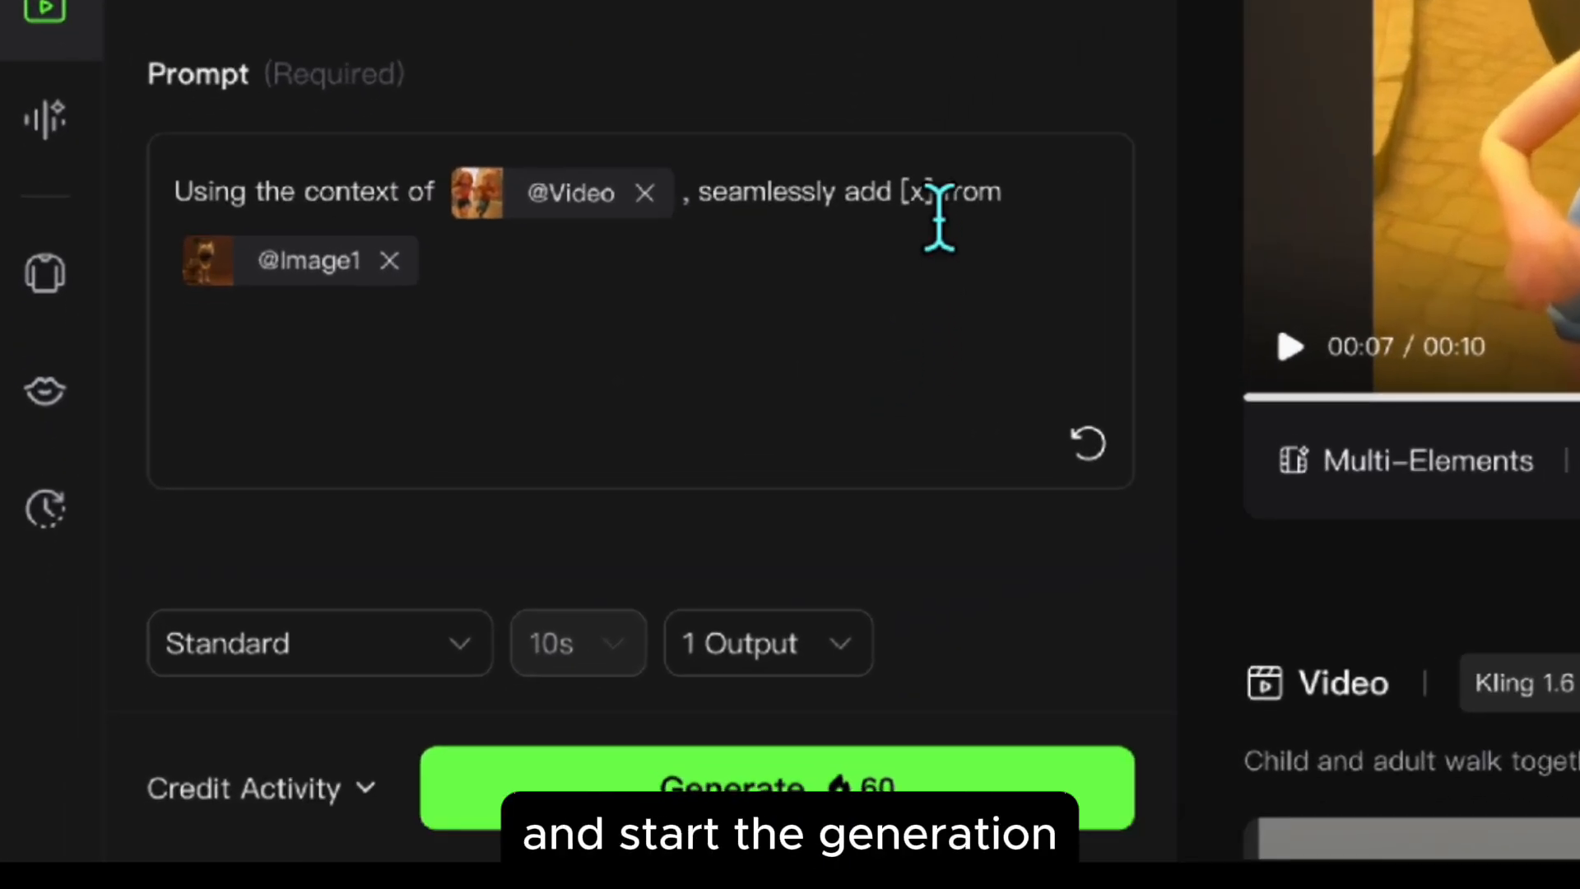
double_click(924, 216)
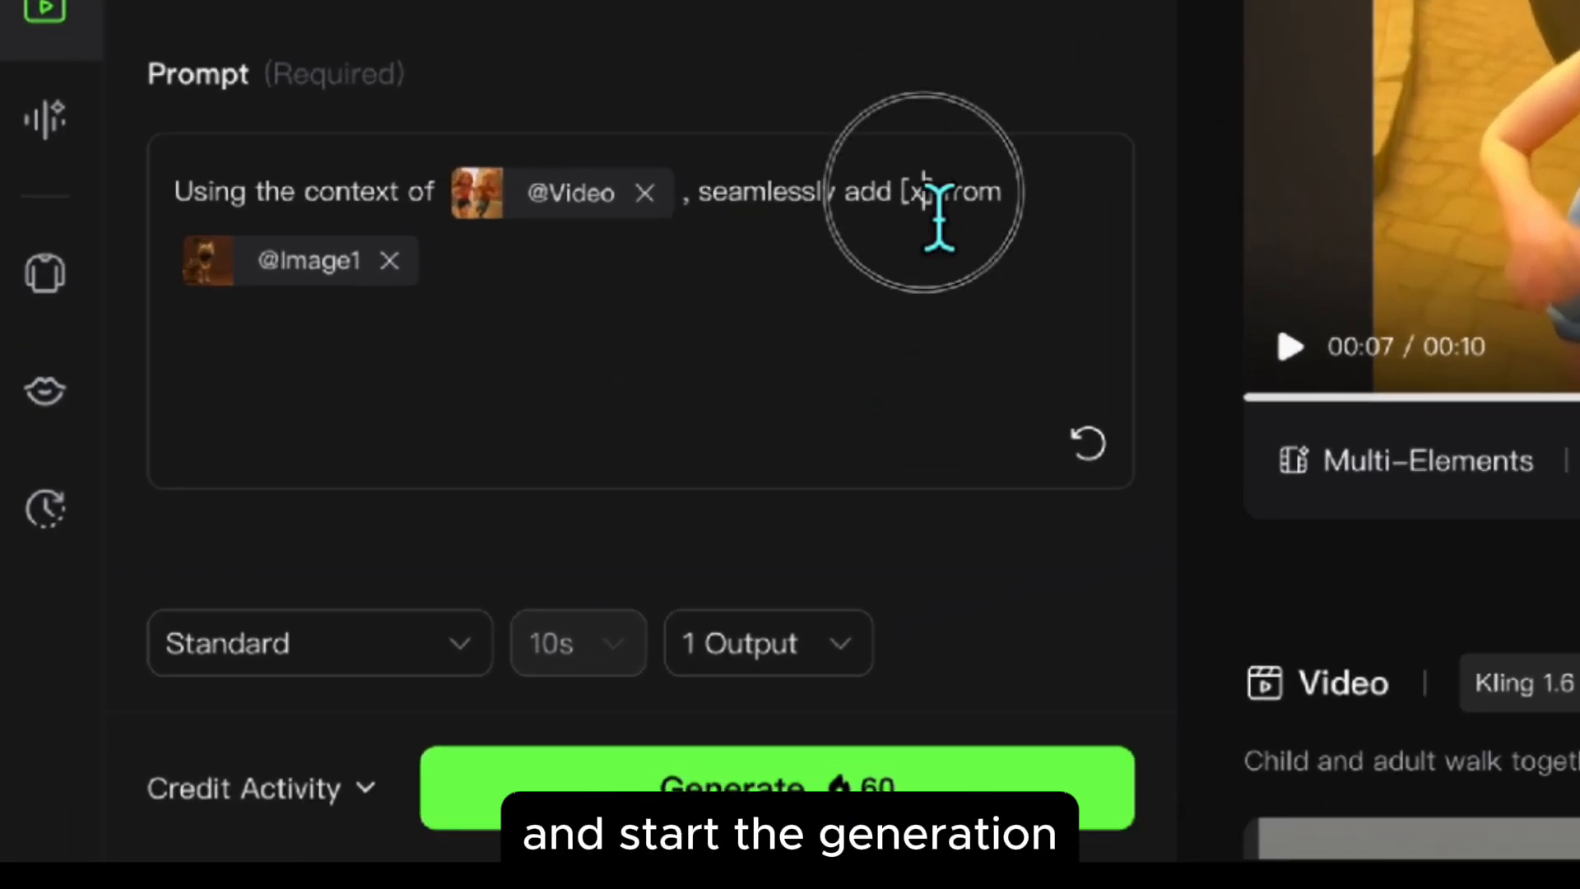
type("the")
left_click(551, 317)
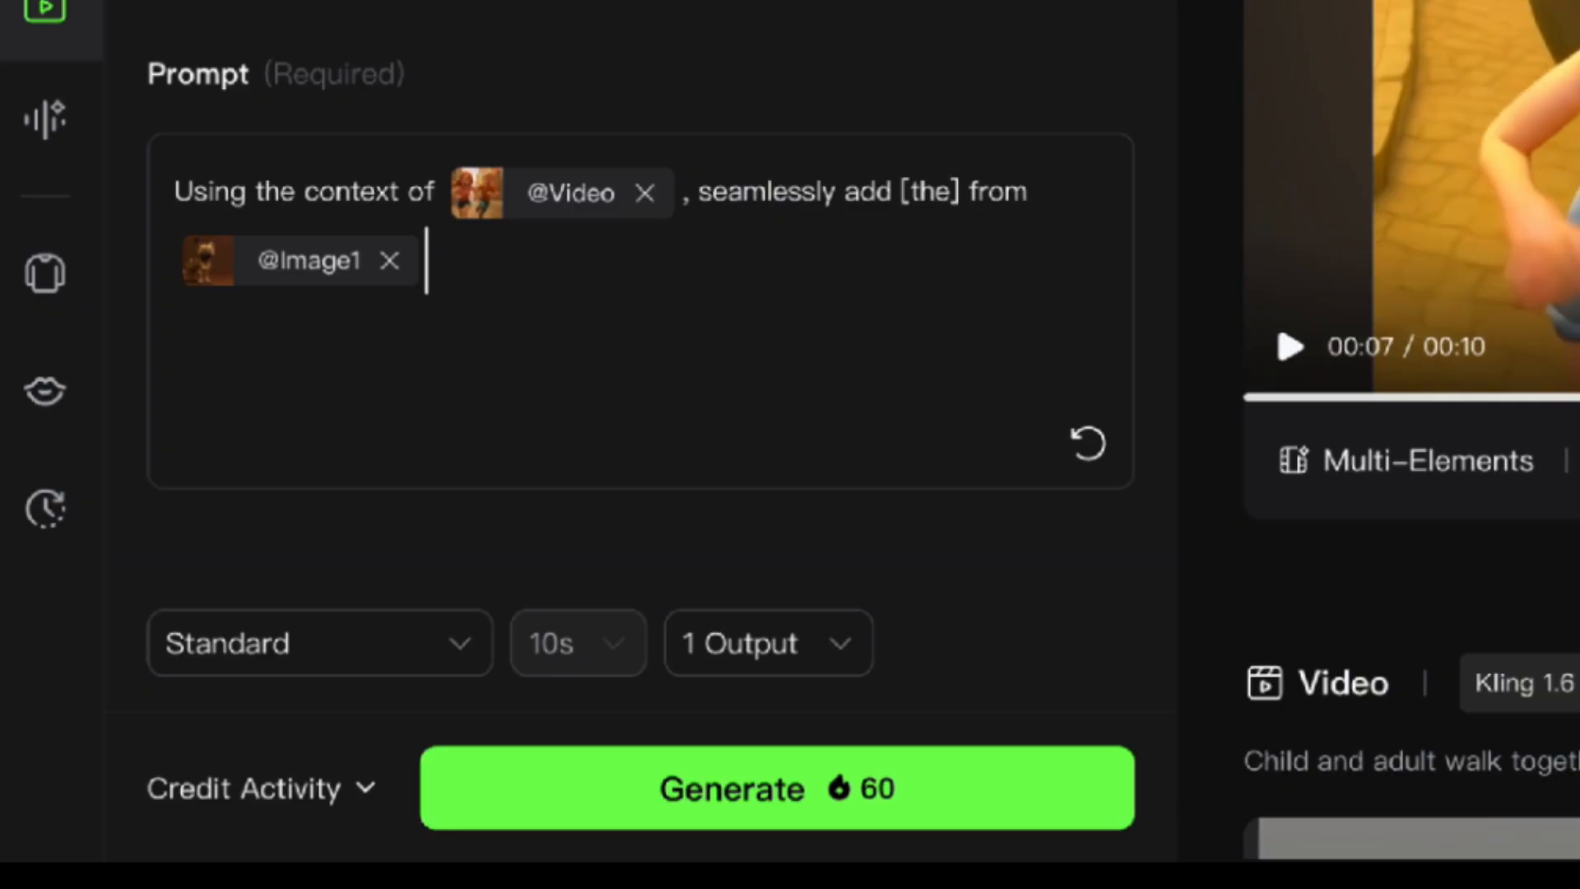
type("chasing the woman and man")
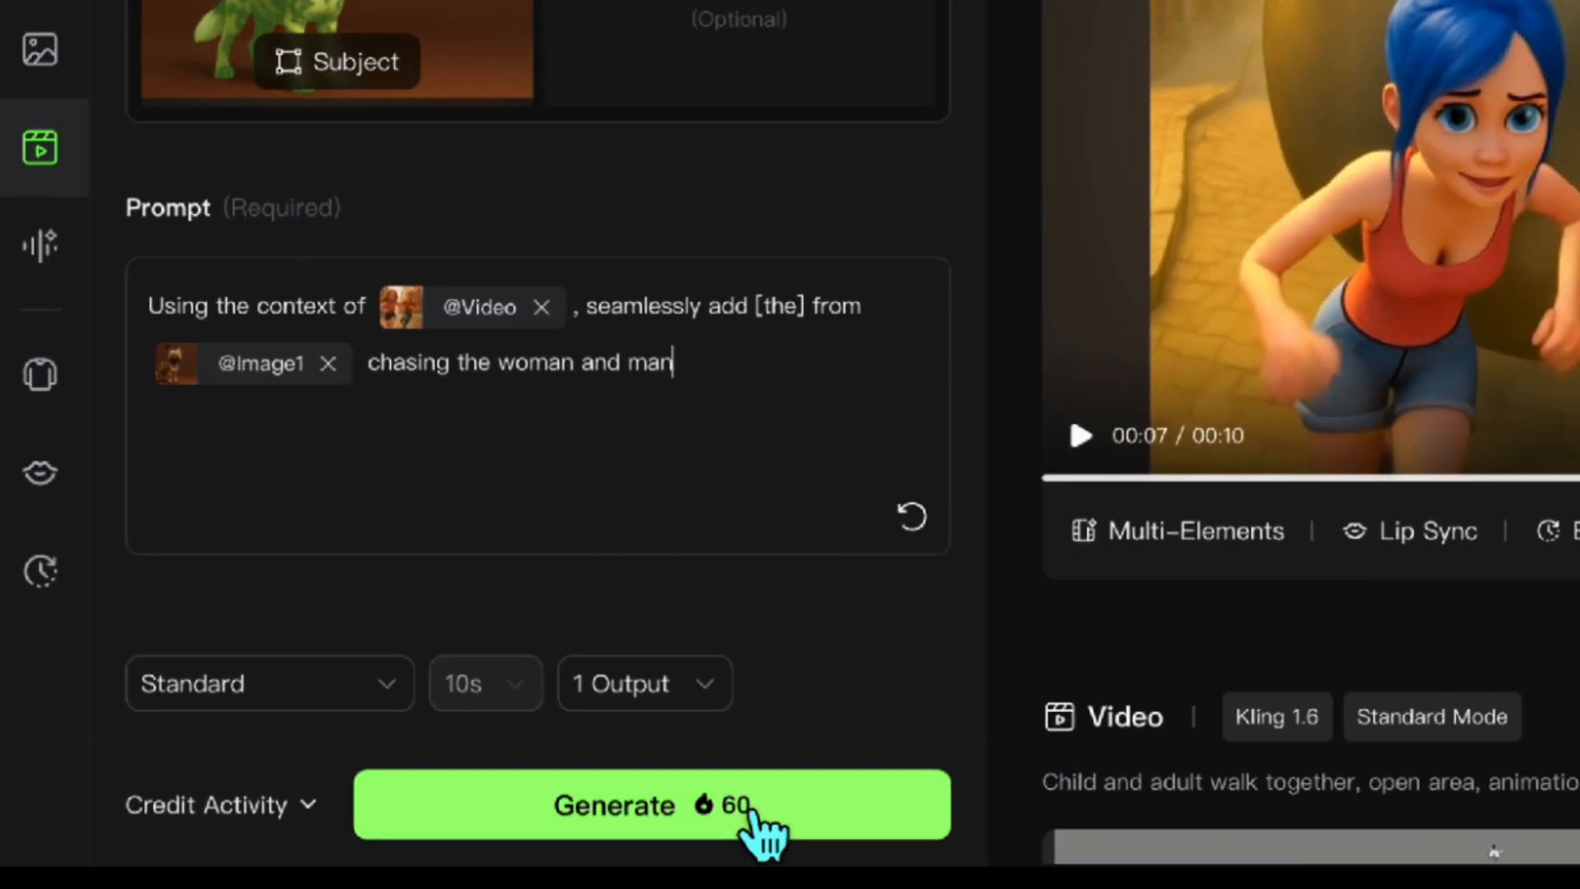
left_click(880, 791)
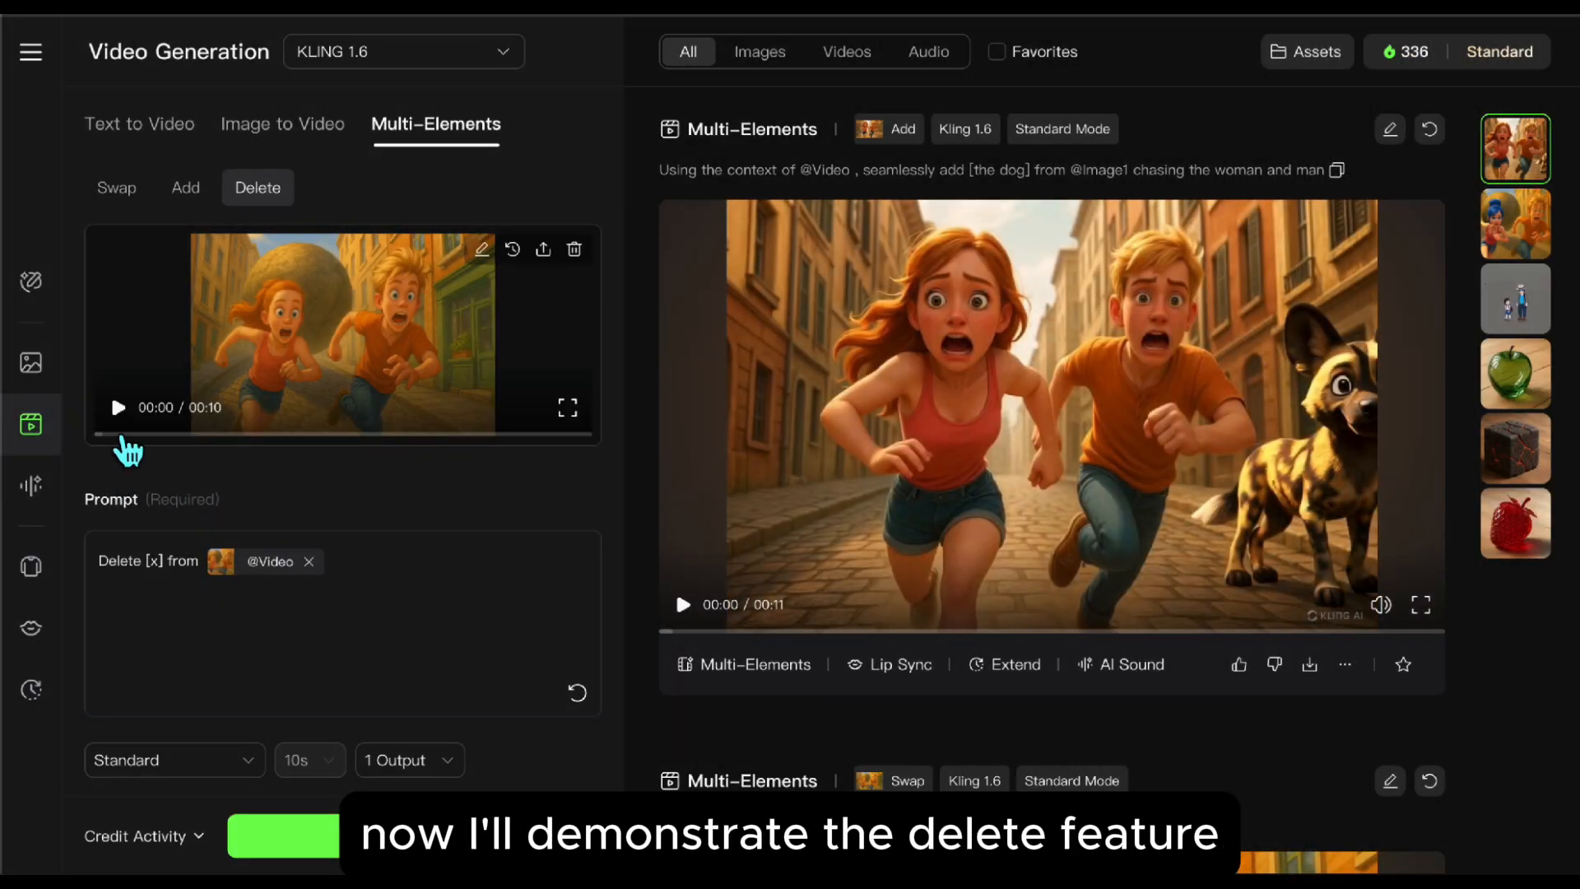
Step: Select the round stone behind the running couple as the area to delete in the Delete mode clip and confirm the selection
left_click(124, 438)
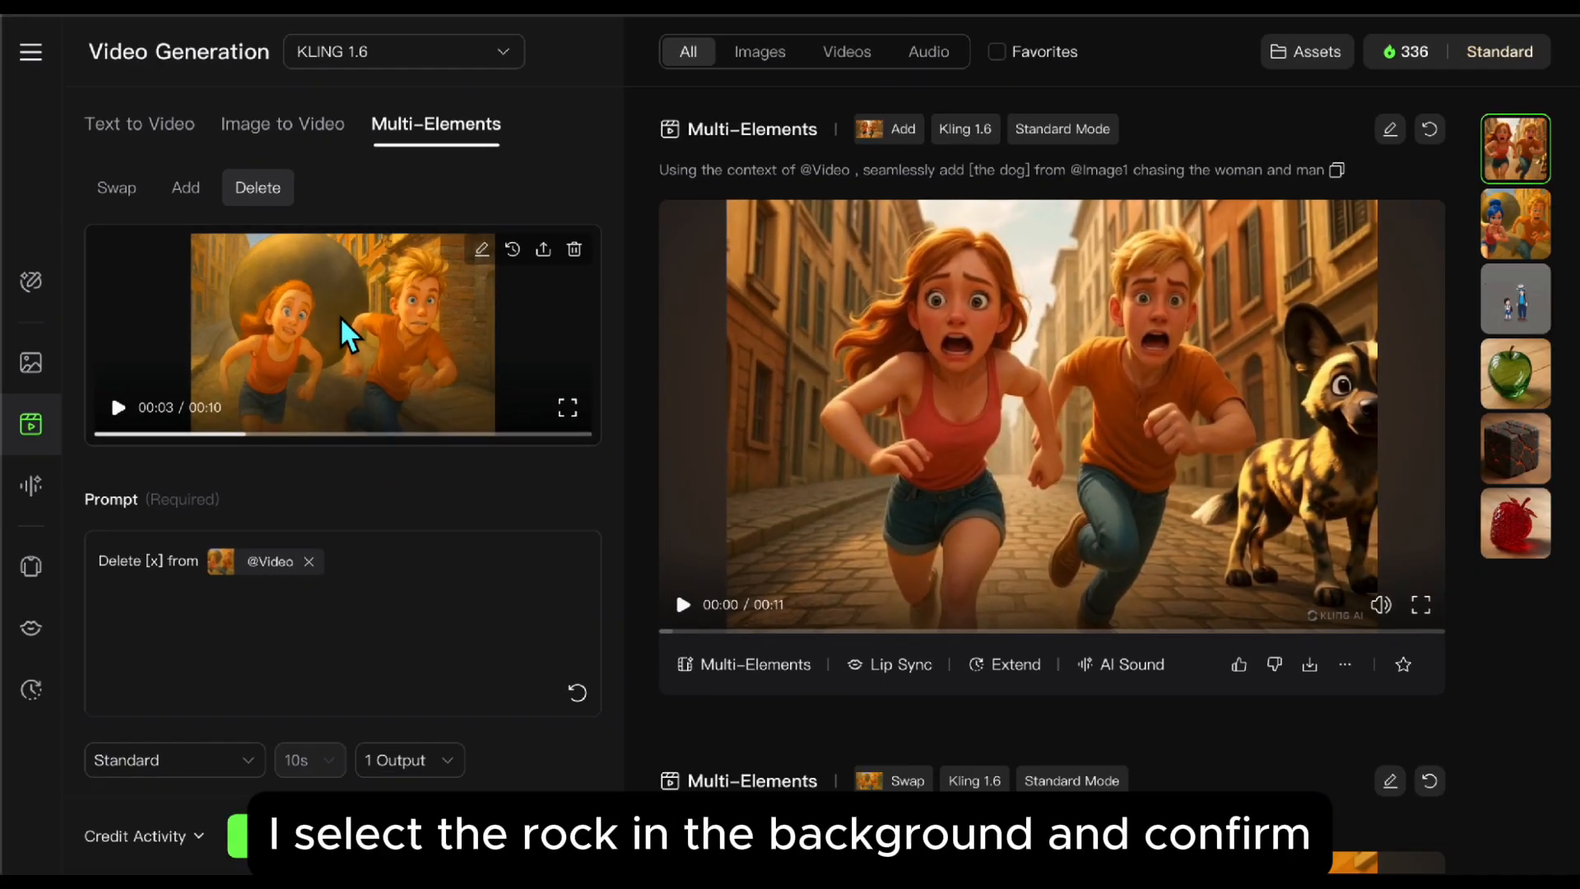
left_click(584, 523)
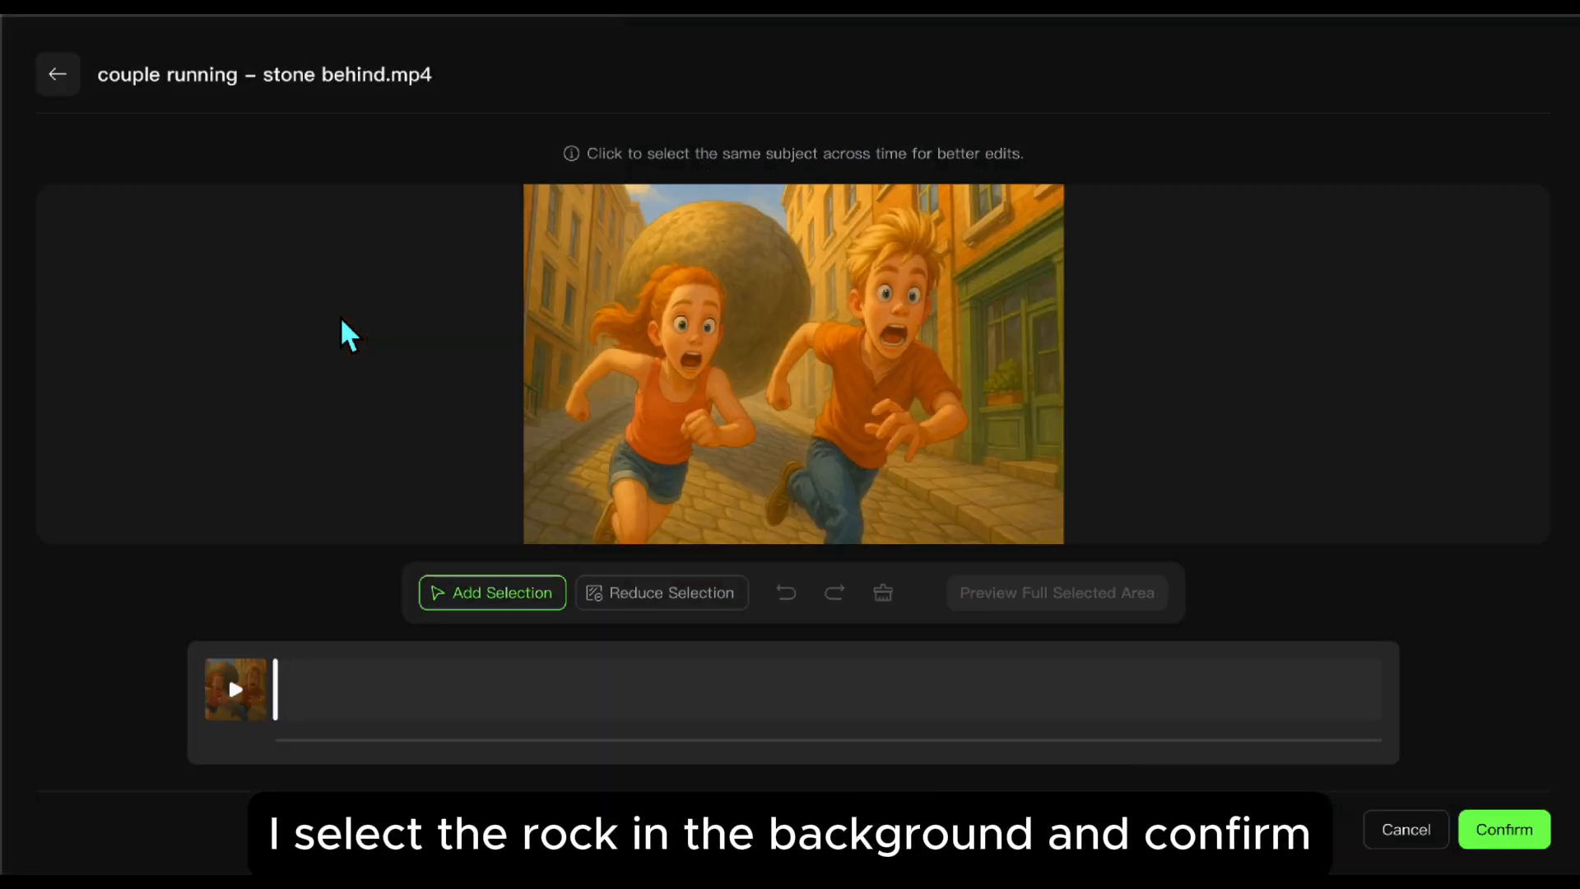
left_click(754, 275)
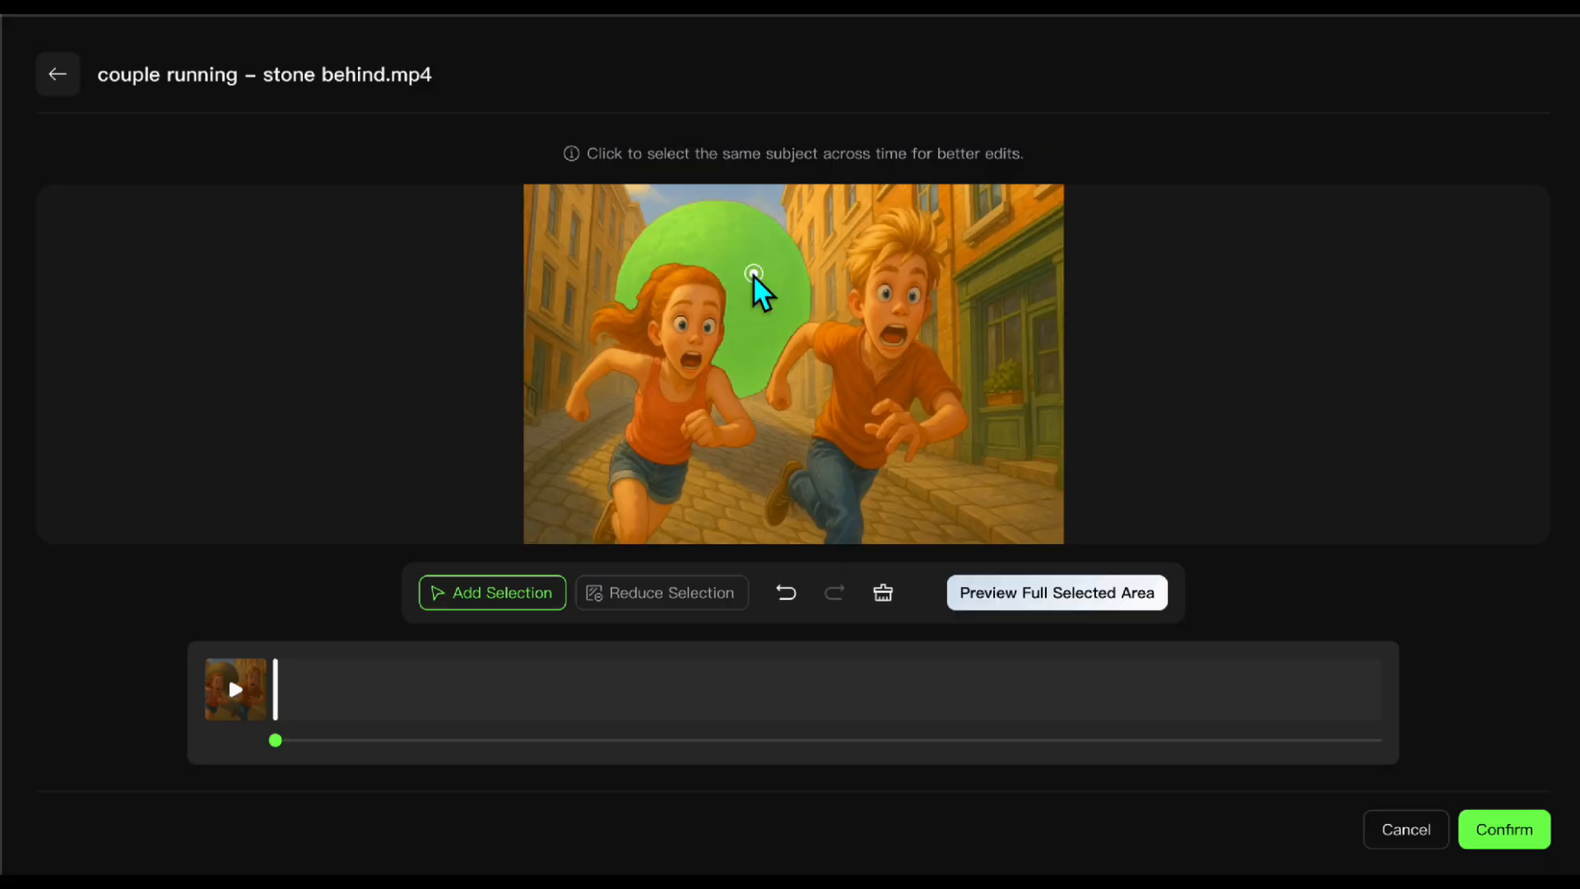
left_click(1513, 833)
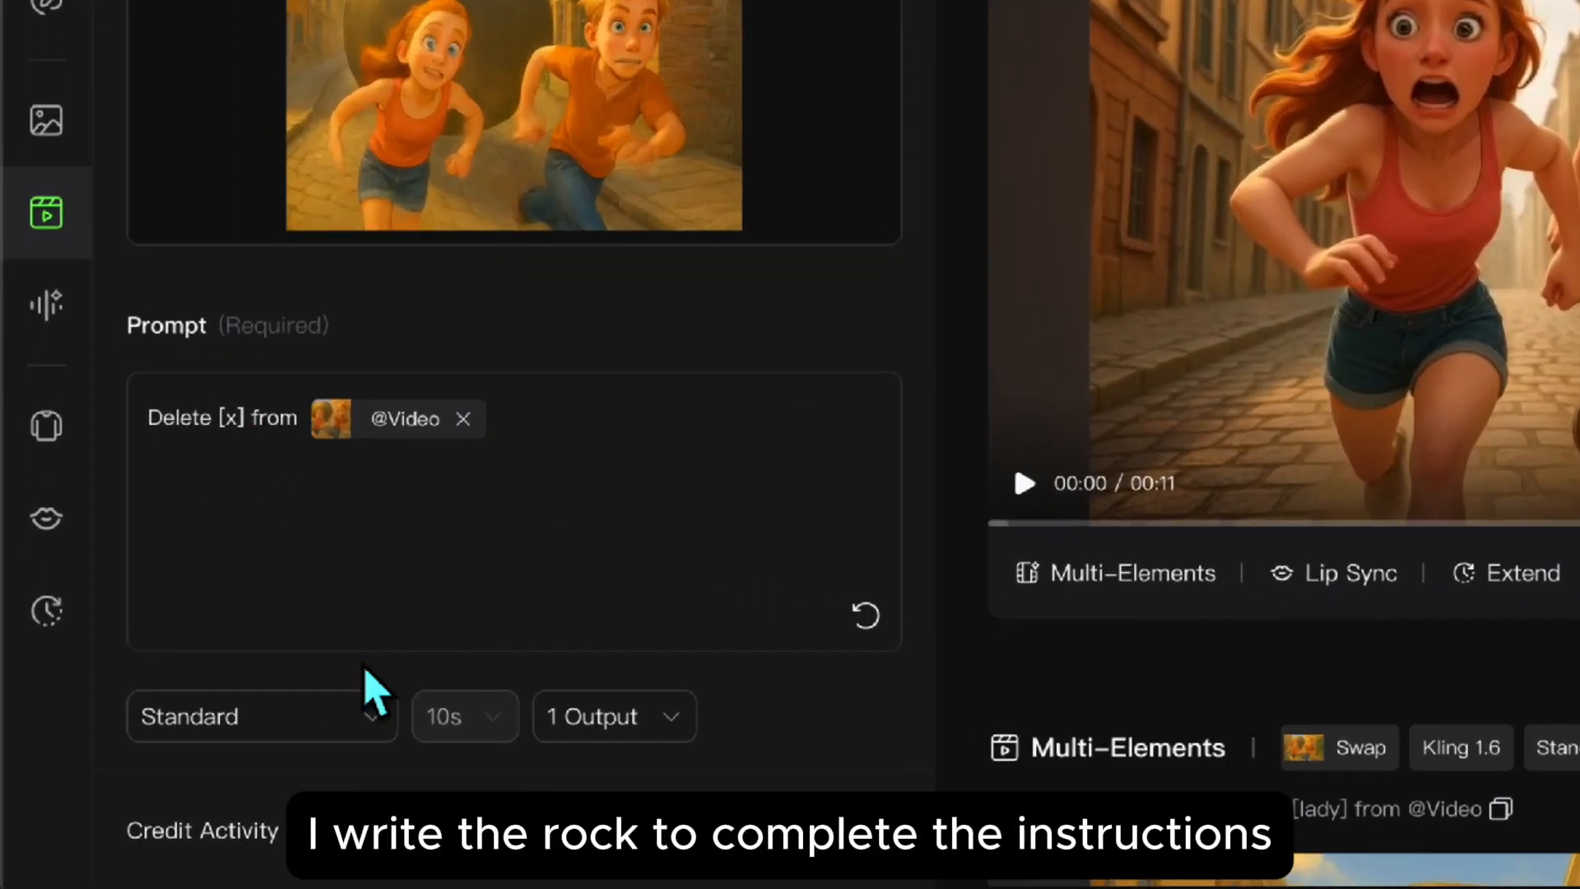
Step: Replace the [x] content in the Delete prompt with "the stone", and generate and play the resulting video
left_click(237, 417)
key("BackSpace")
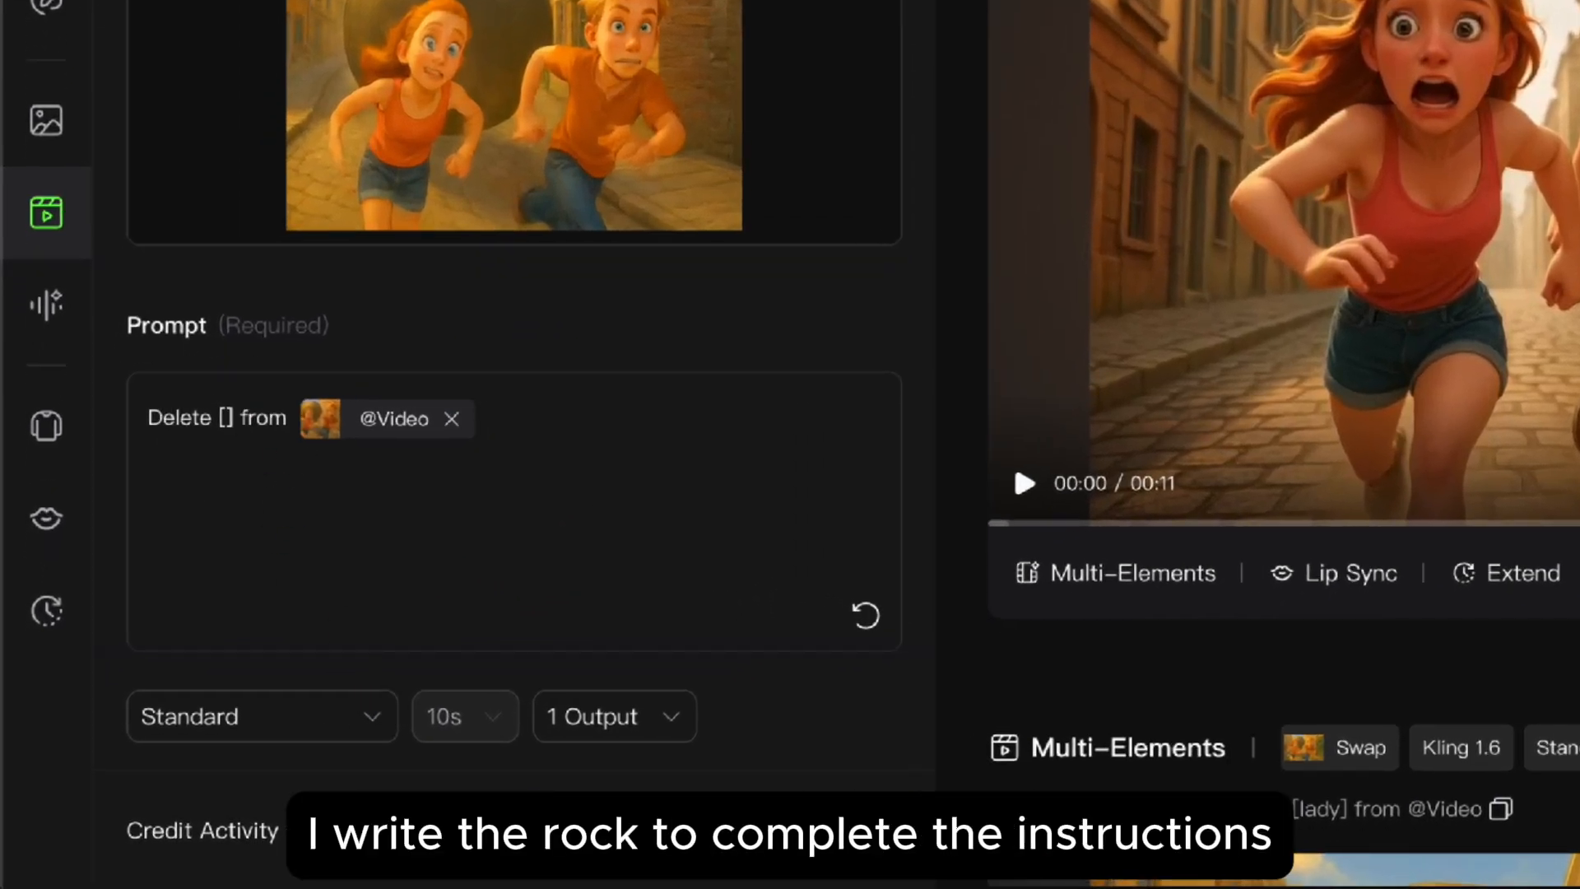
type("the stone")
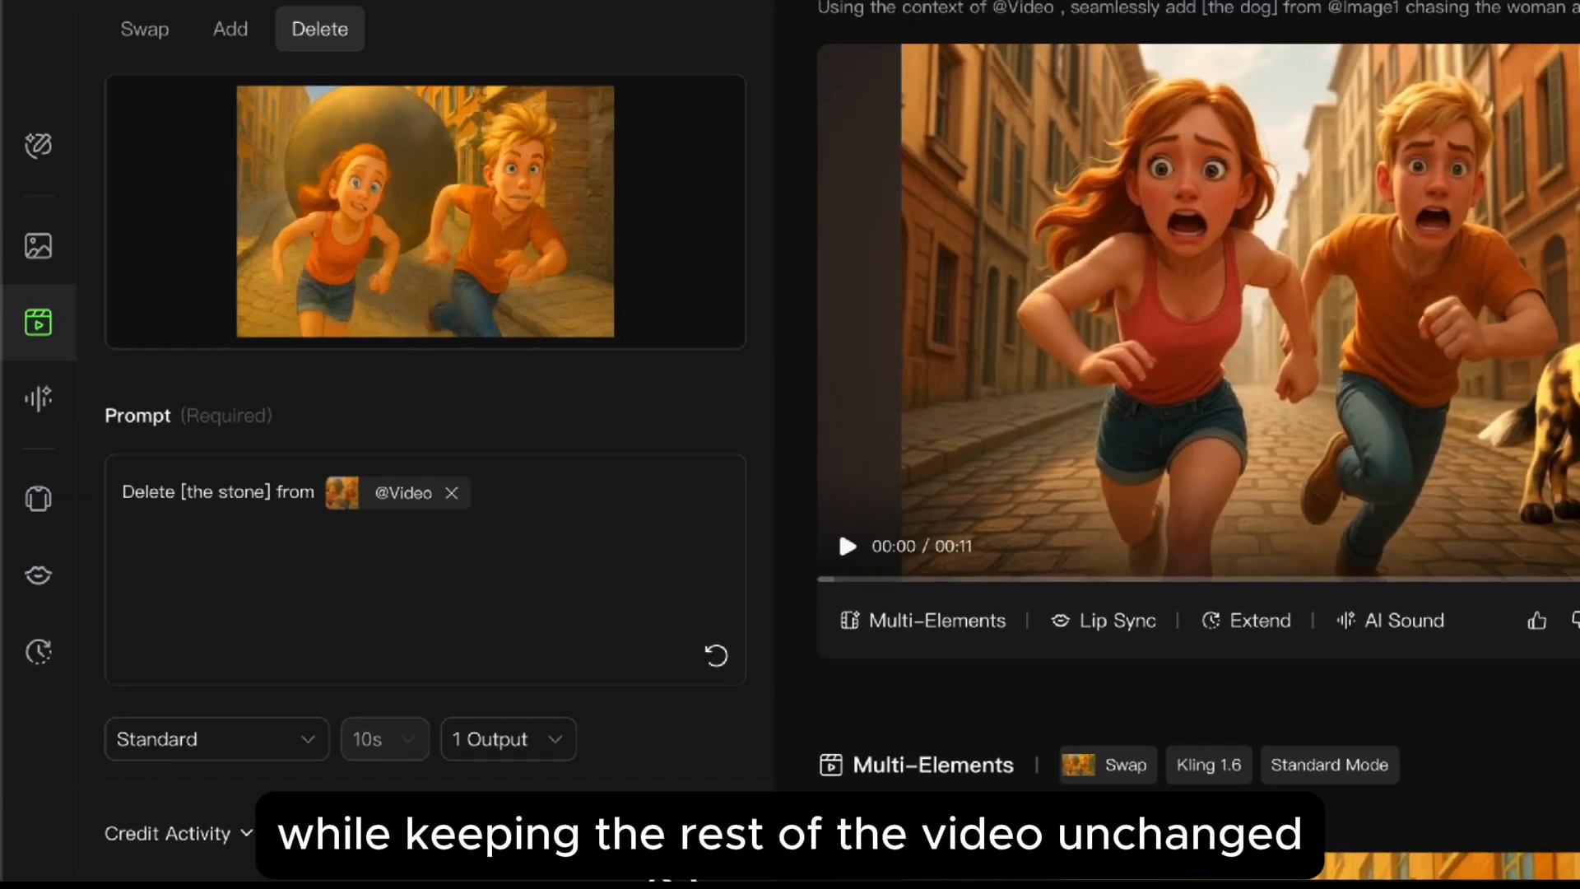
left_click(817, 880)
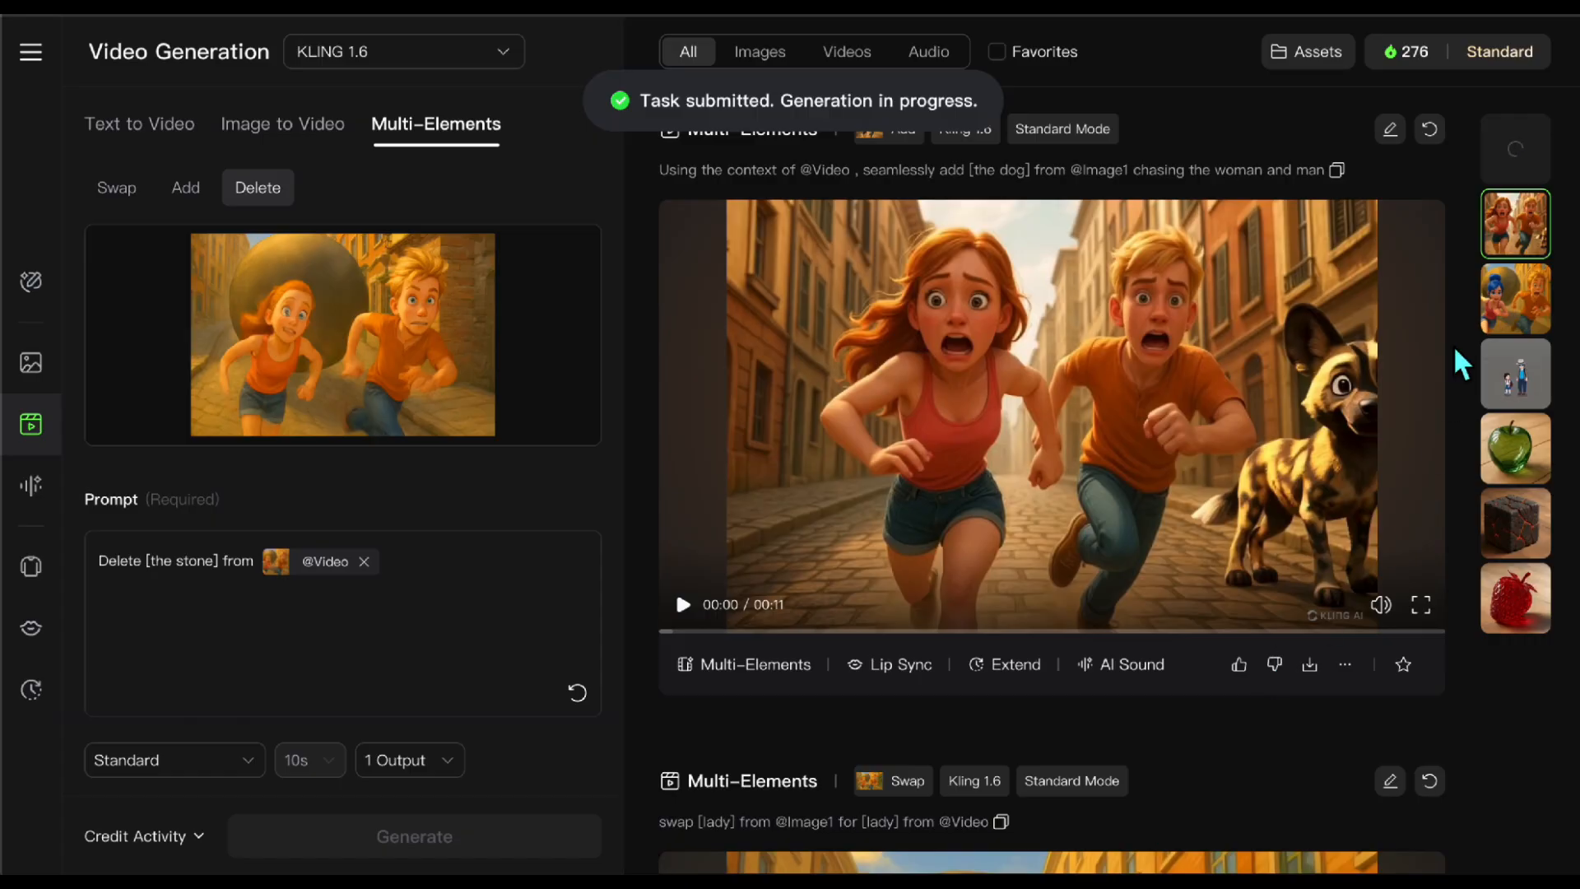
left_click(1538, 169)
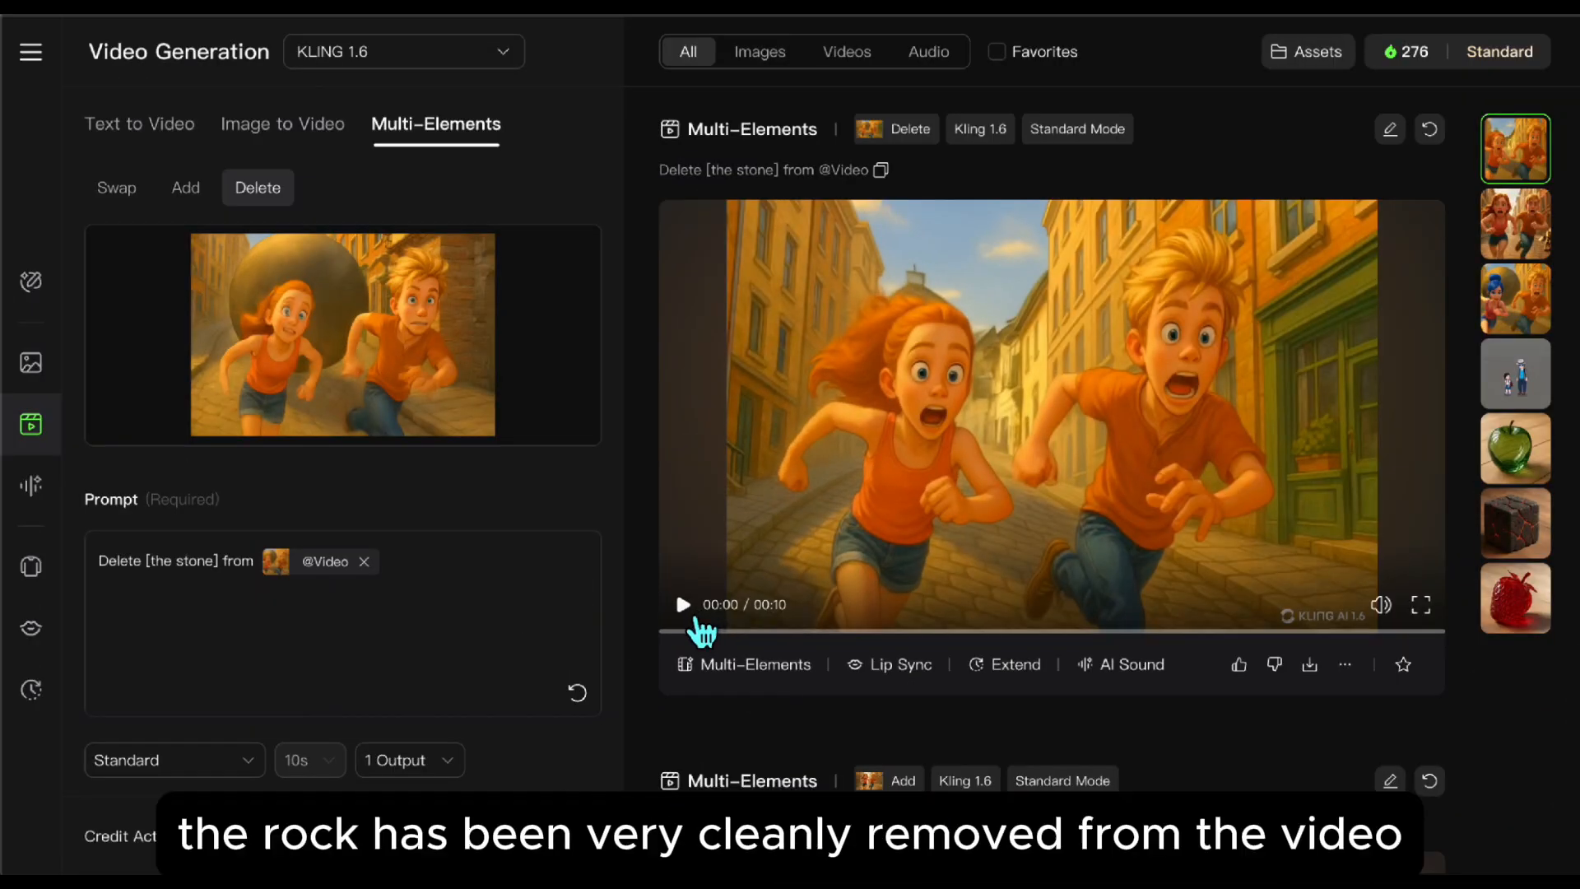
left_click(696, 620)
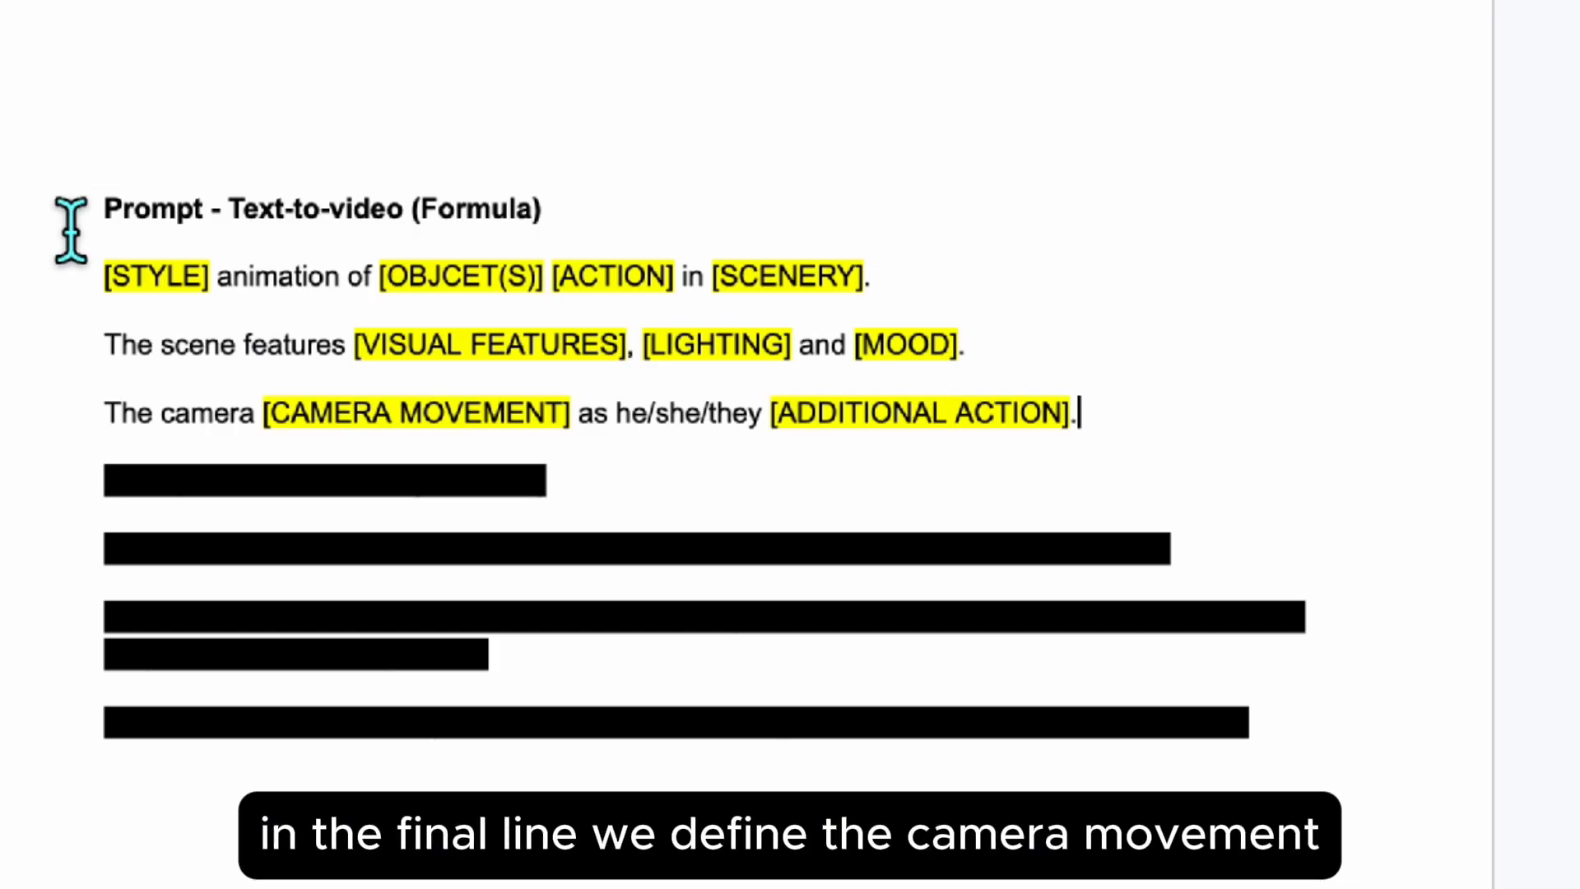
Step: Remove the black highlight covering the Text-to-video example prompt in the Google Docs document
left_click_drag(98, 496, 1313, 769)
left_click(915, 0)
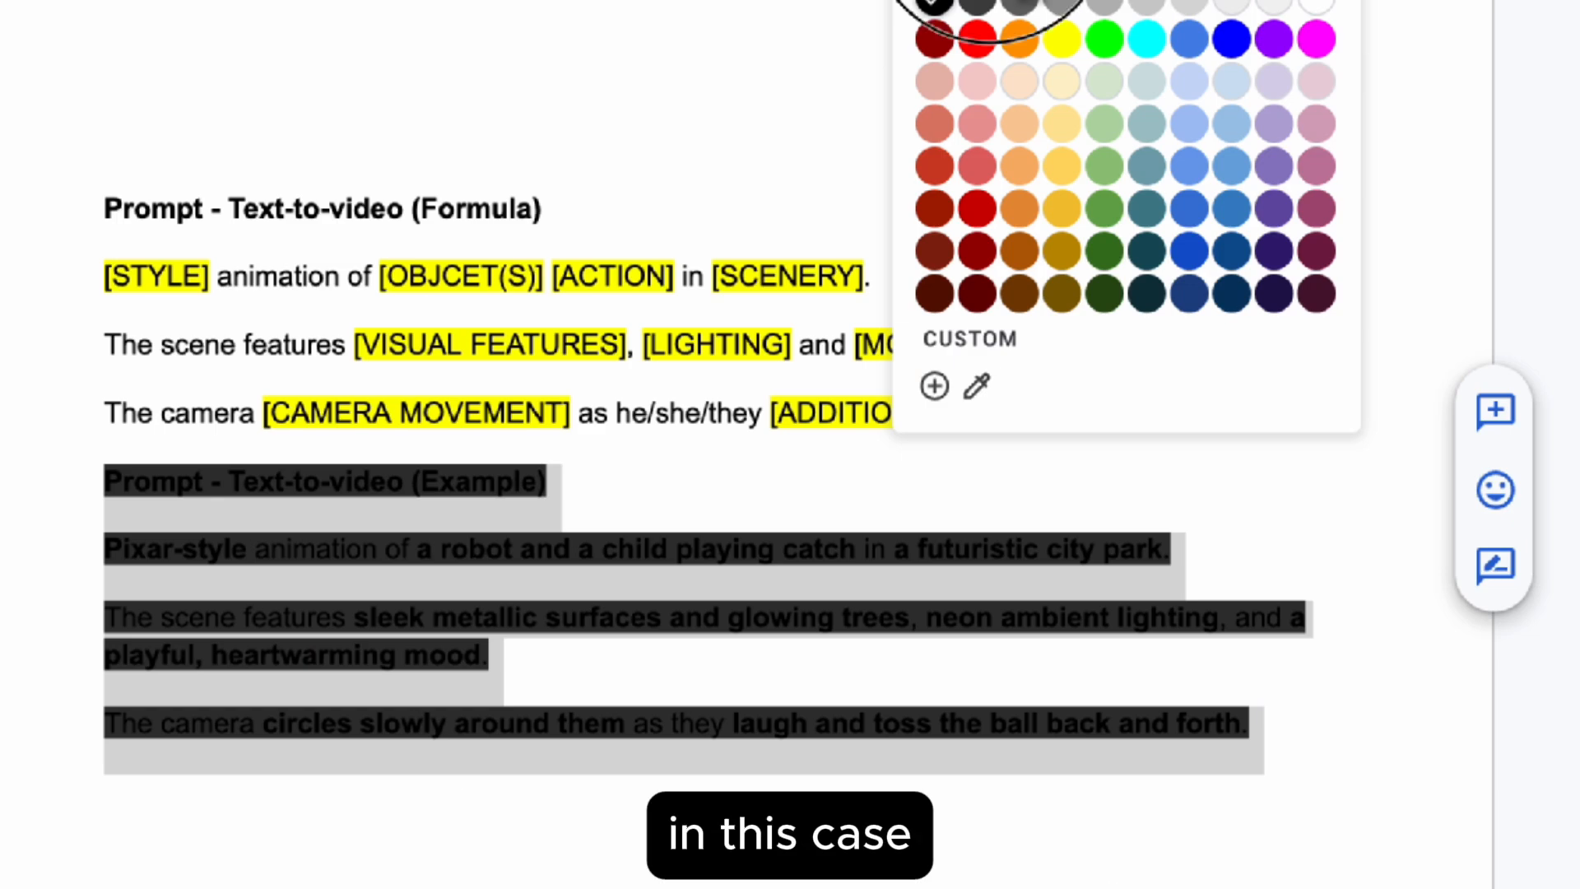
left_click(924, 10)
left_click(78, 510)
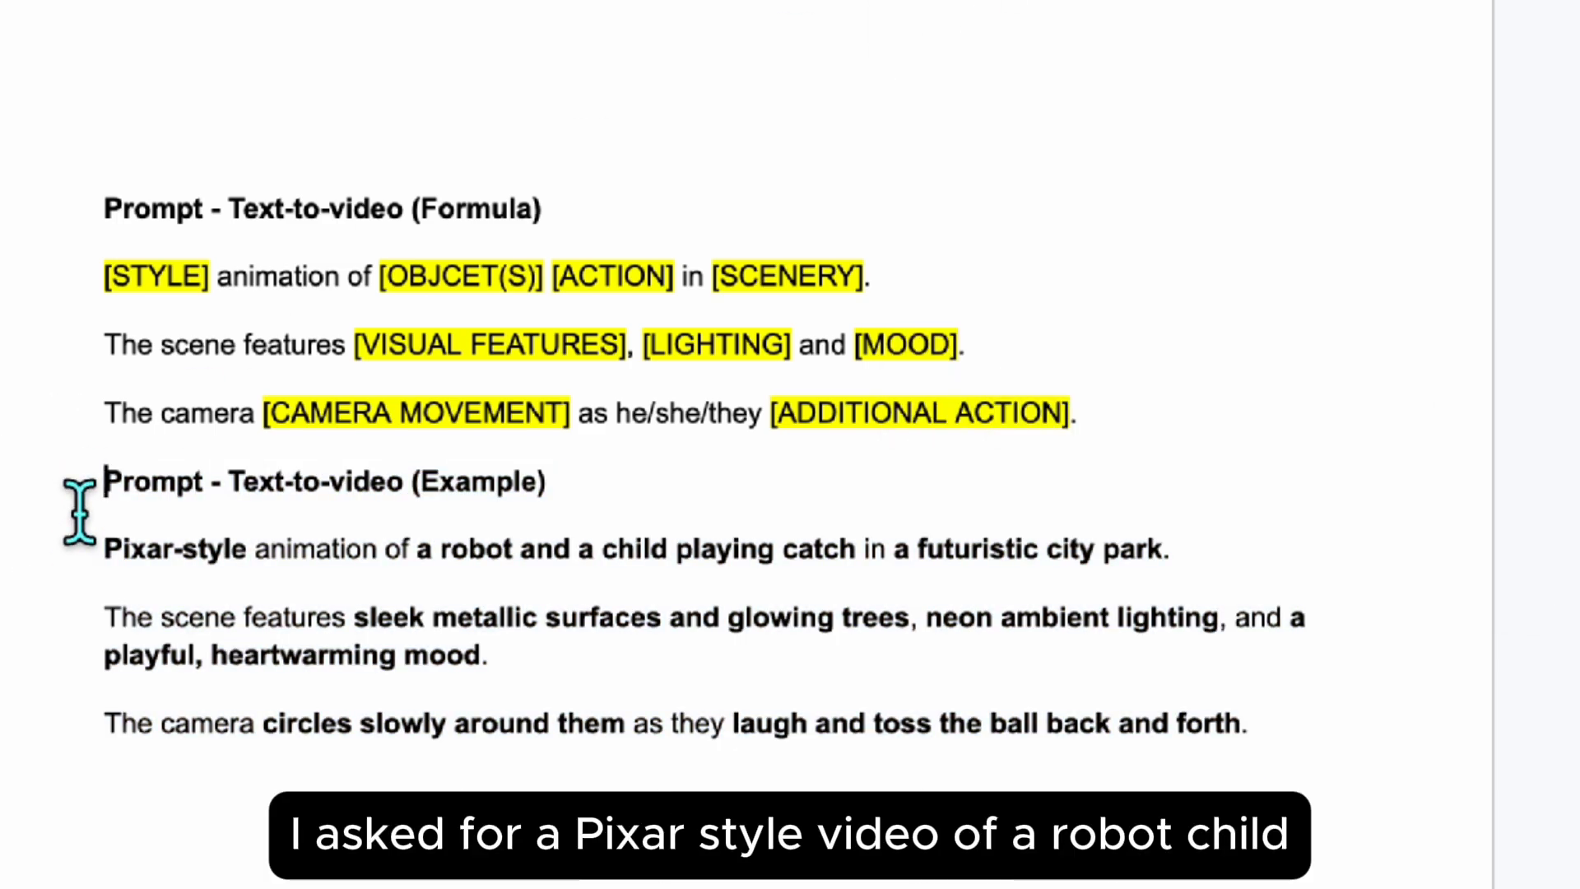
Step: Copy the example prompt's three paragraphs from Google Docs and paste them over the existing Text to Video prompt in Kling AI
left_click(80, 565)
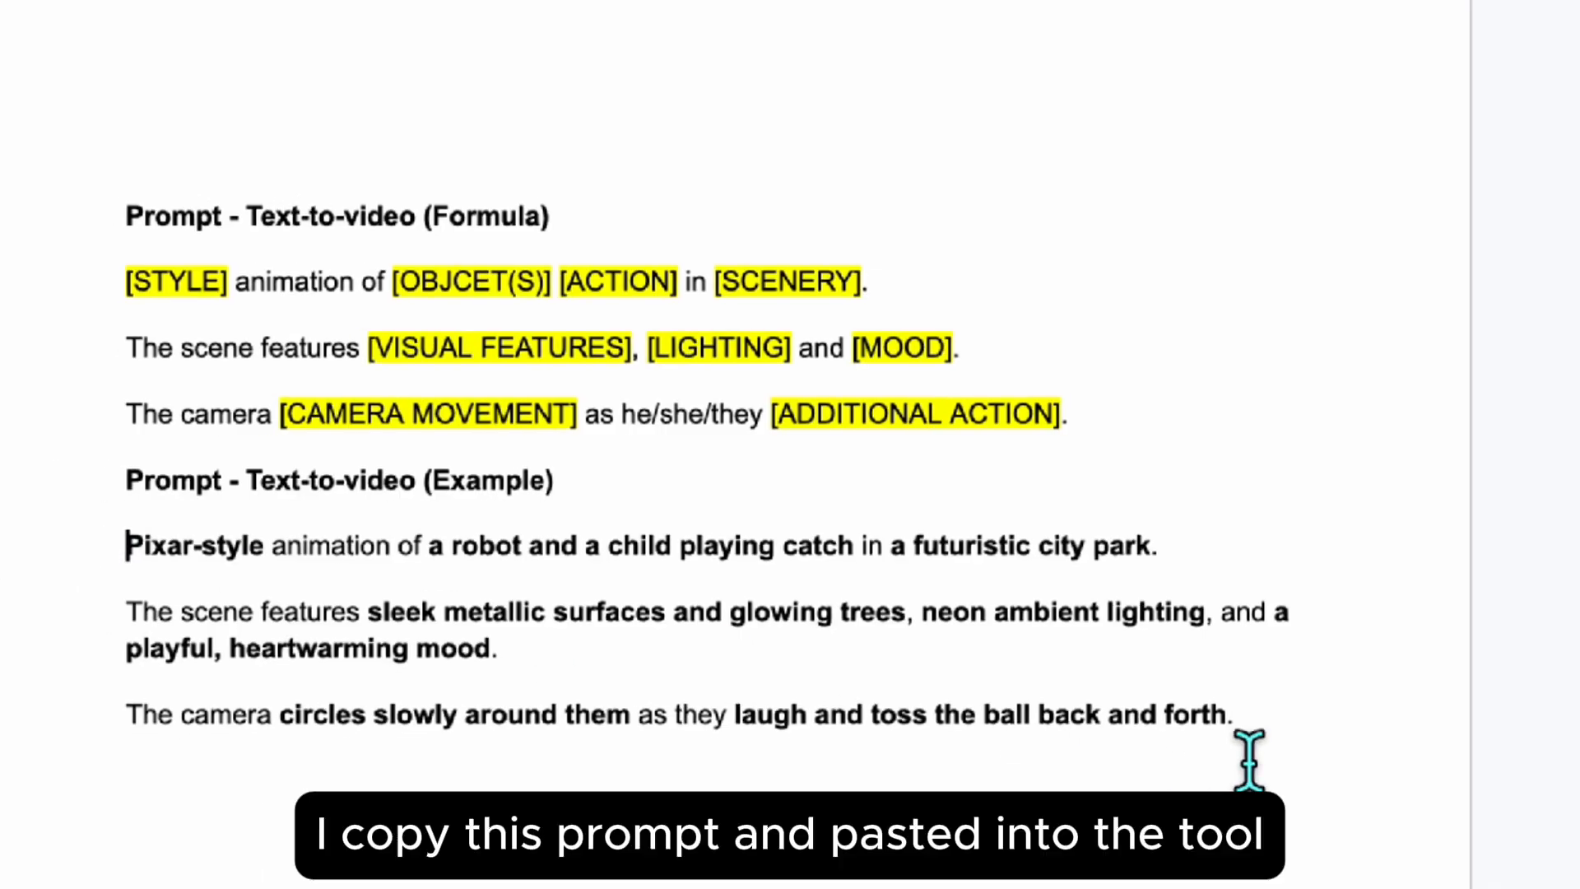
left_click(1267, 757, "shift")
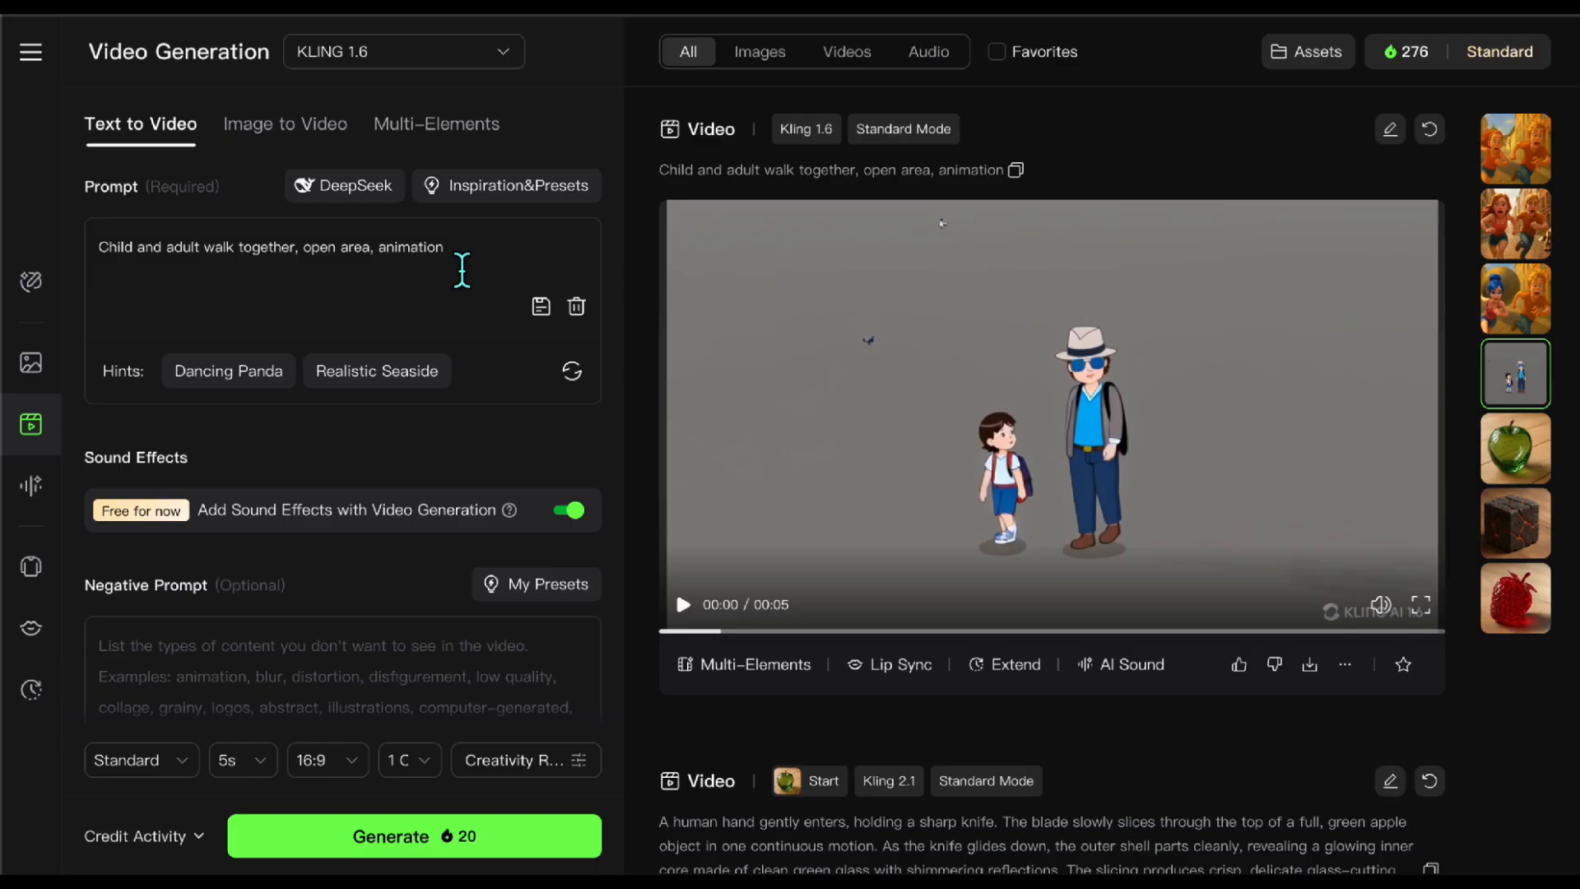
left_click_drag(448, 249, 92, 251)
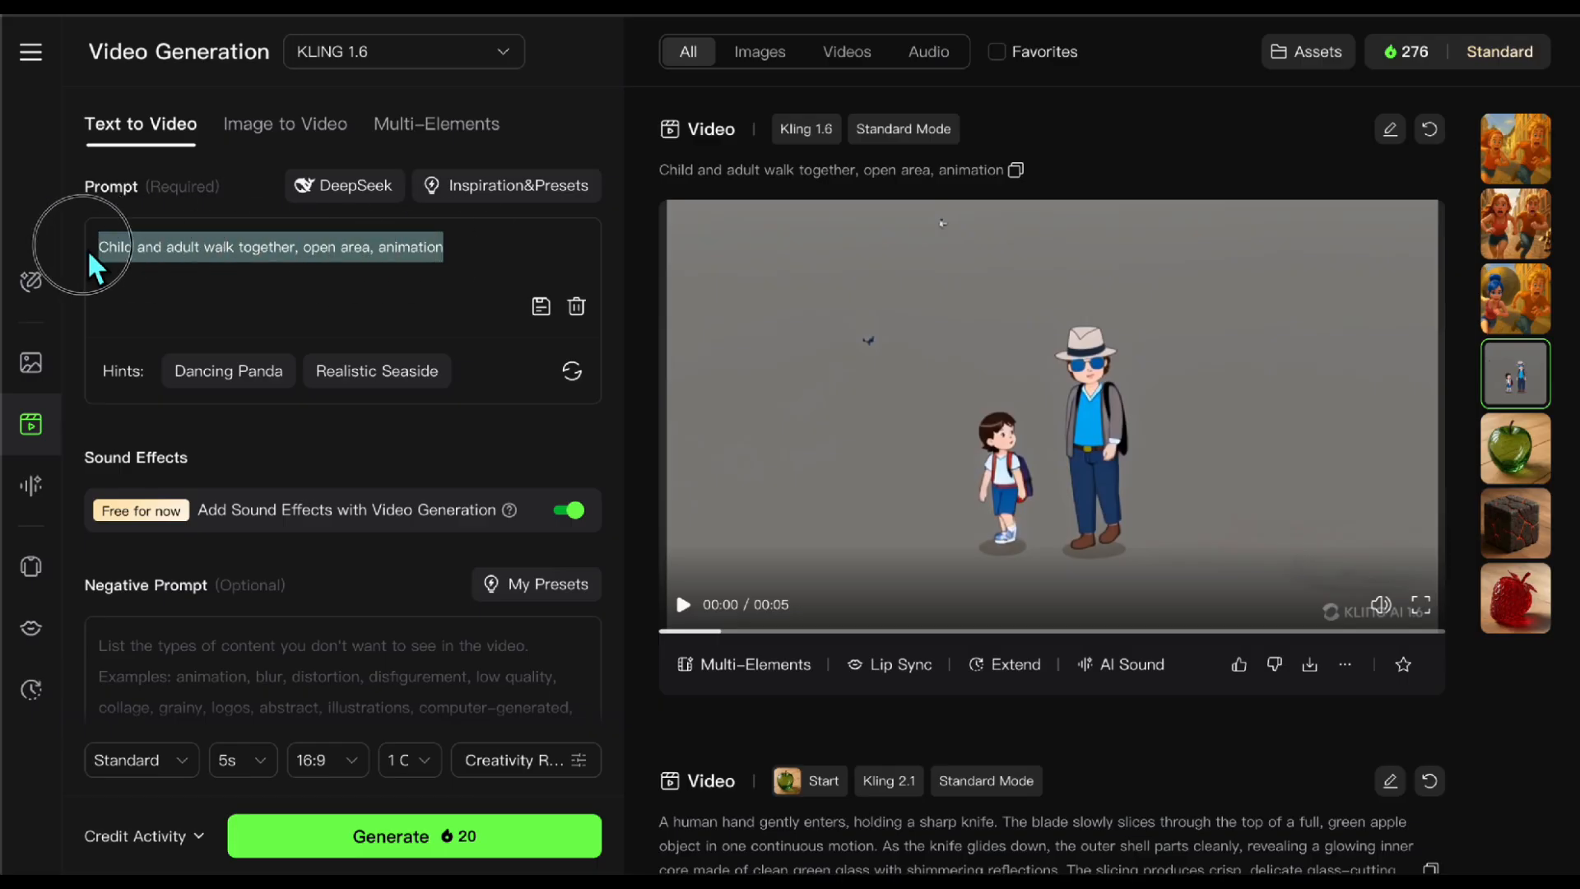
right_click(92, 251)
left_click(221, 465)
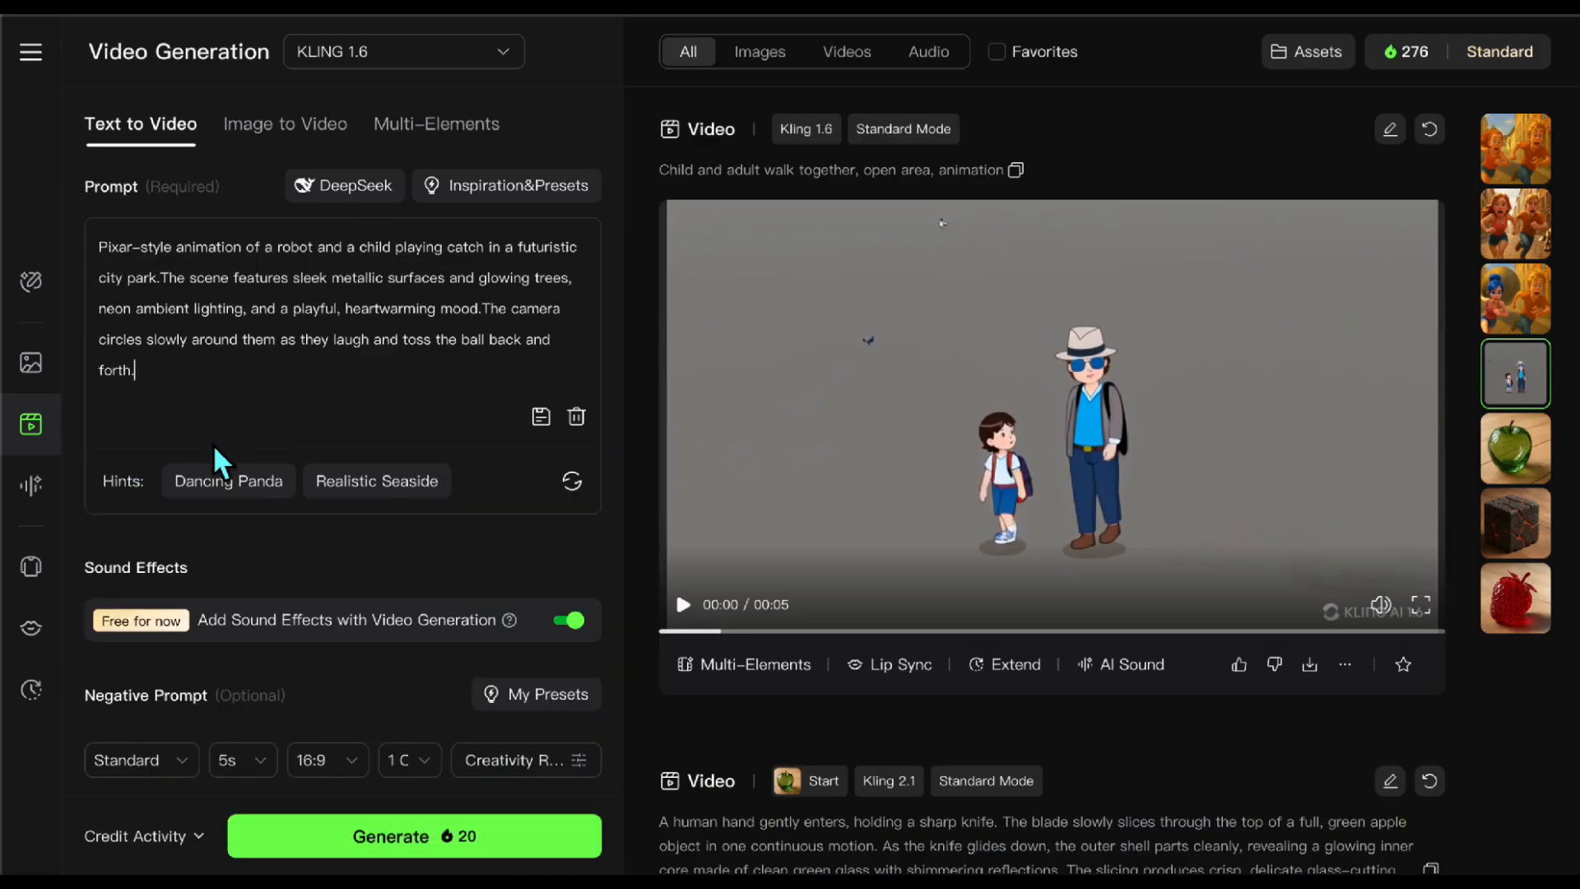
Step: Have DeepSeek enhance the prompt and read its suggestion and thinking, and browse the Prompt Dictionary in Inspiration&Presets
left_click(362, 189)
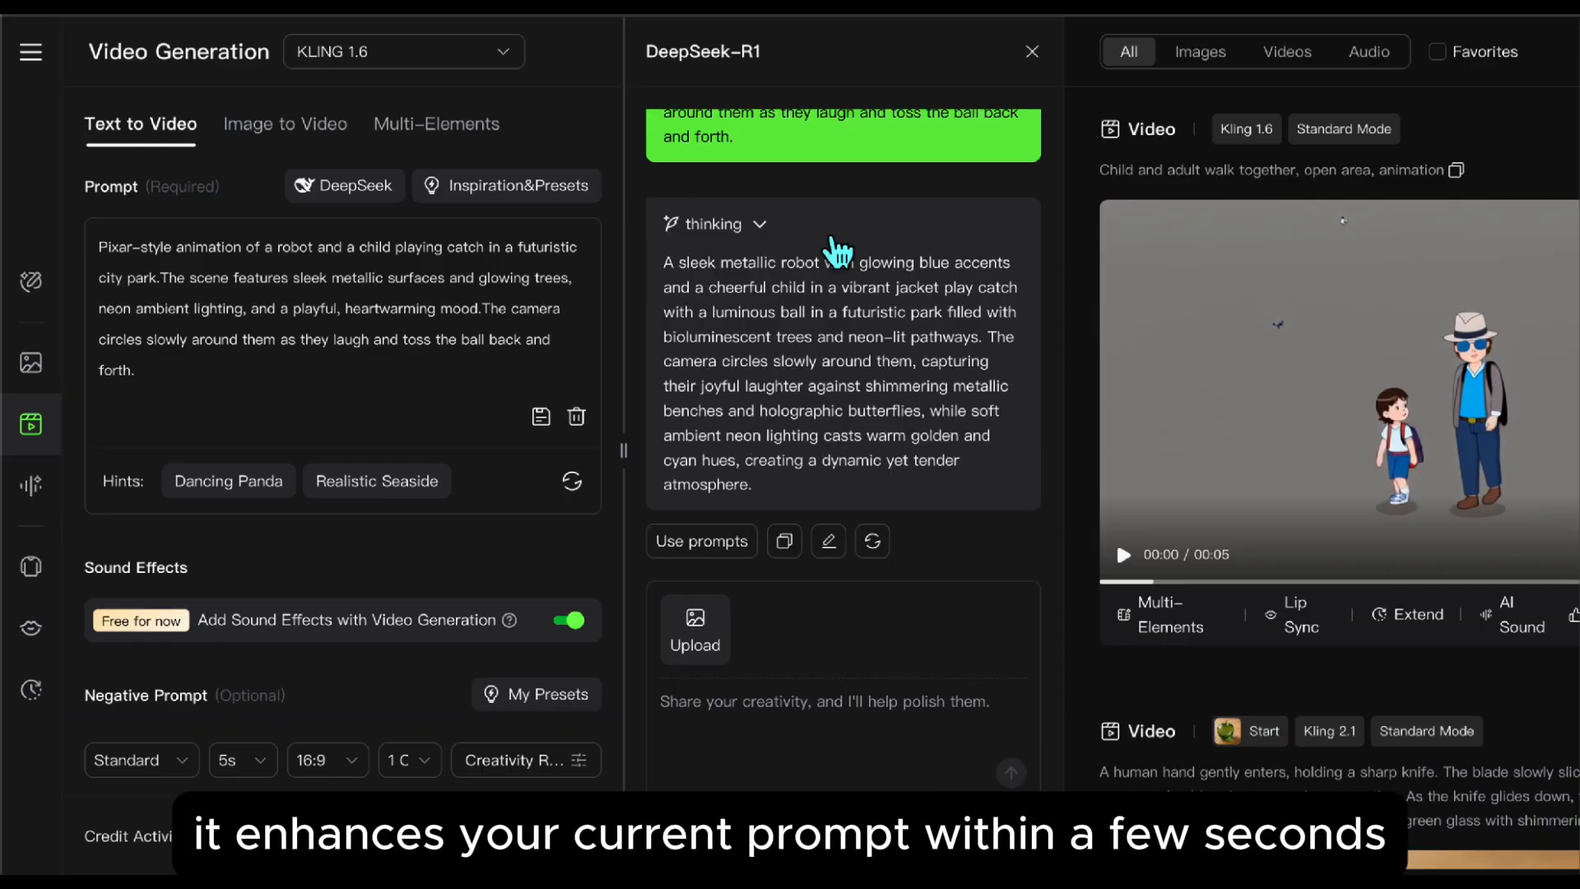
scroll(838, 395, "up", 2)
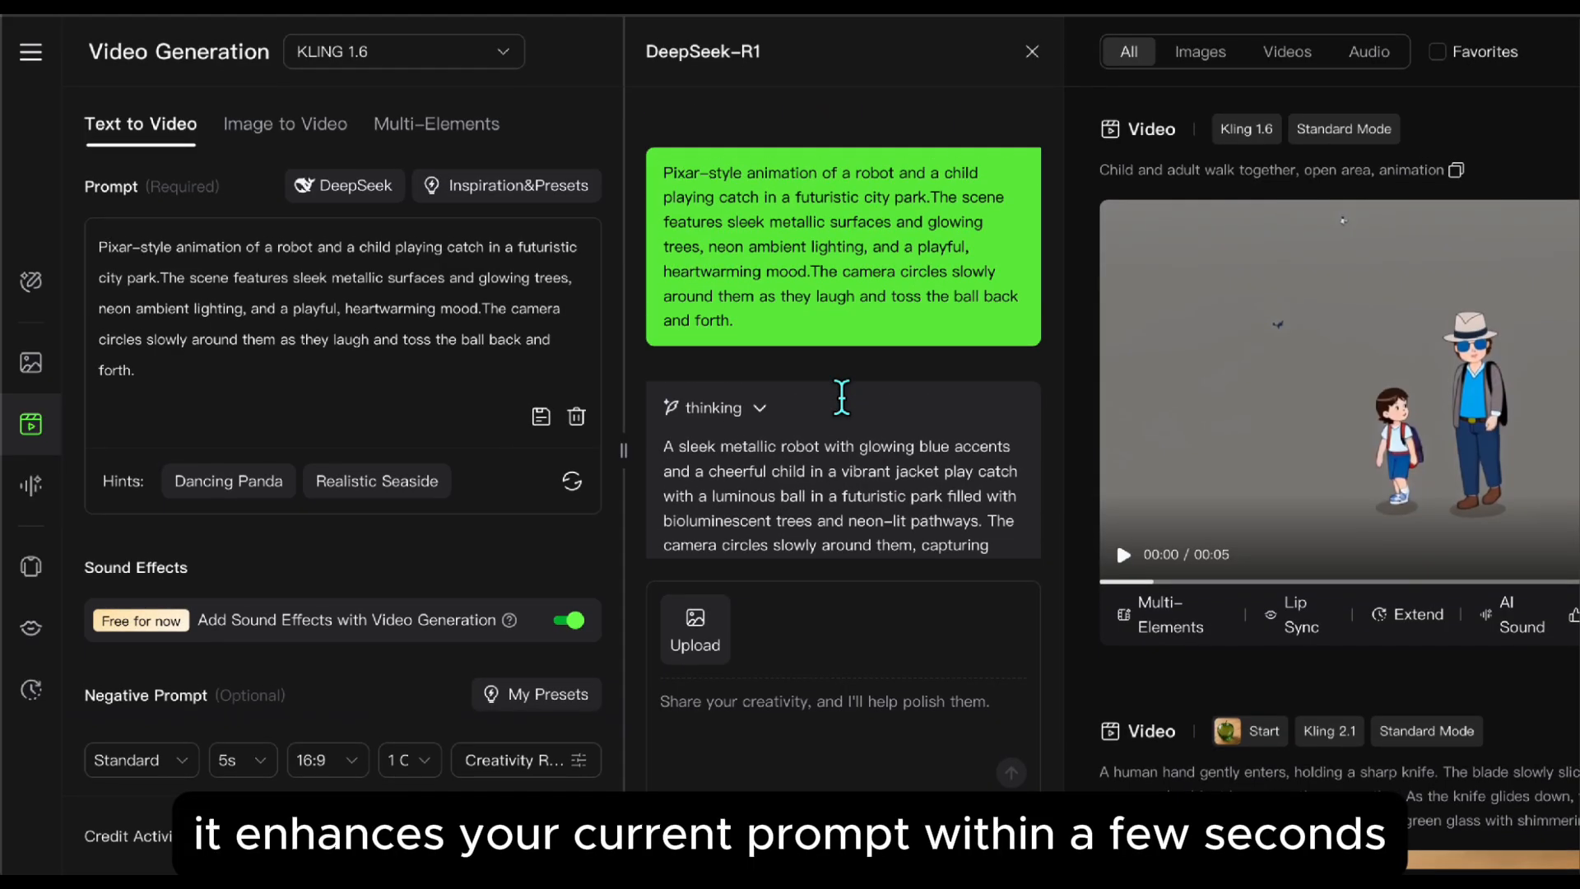
scroll(841, 394, "down", 2)
left_click(762, 229)
scroll(808, 332, "up", 6)
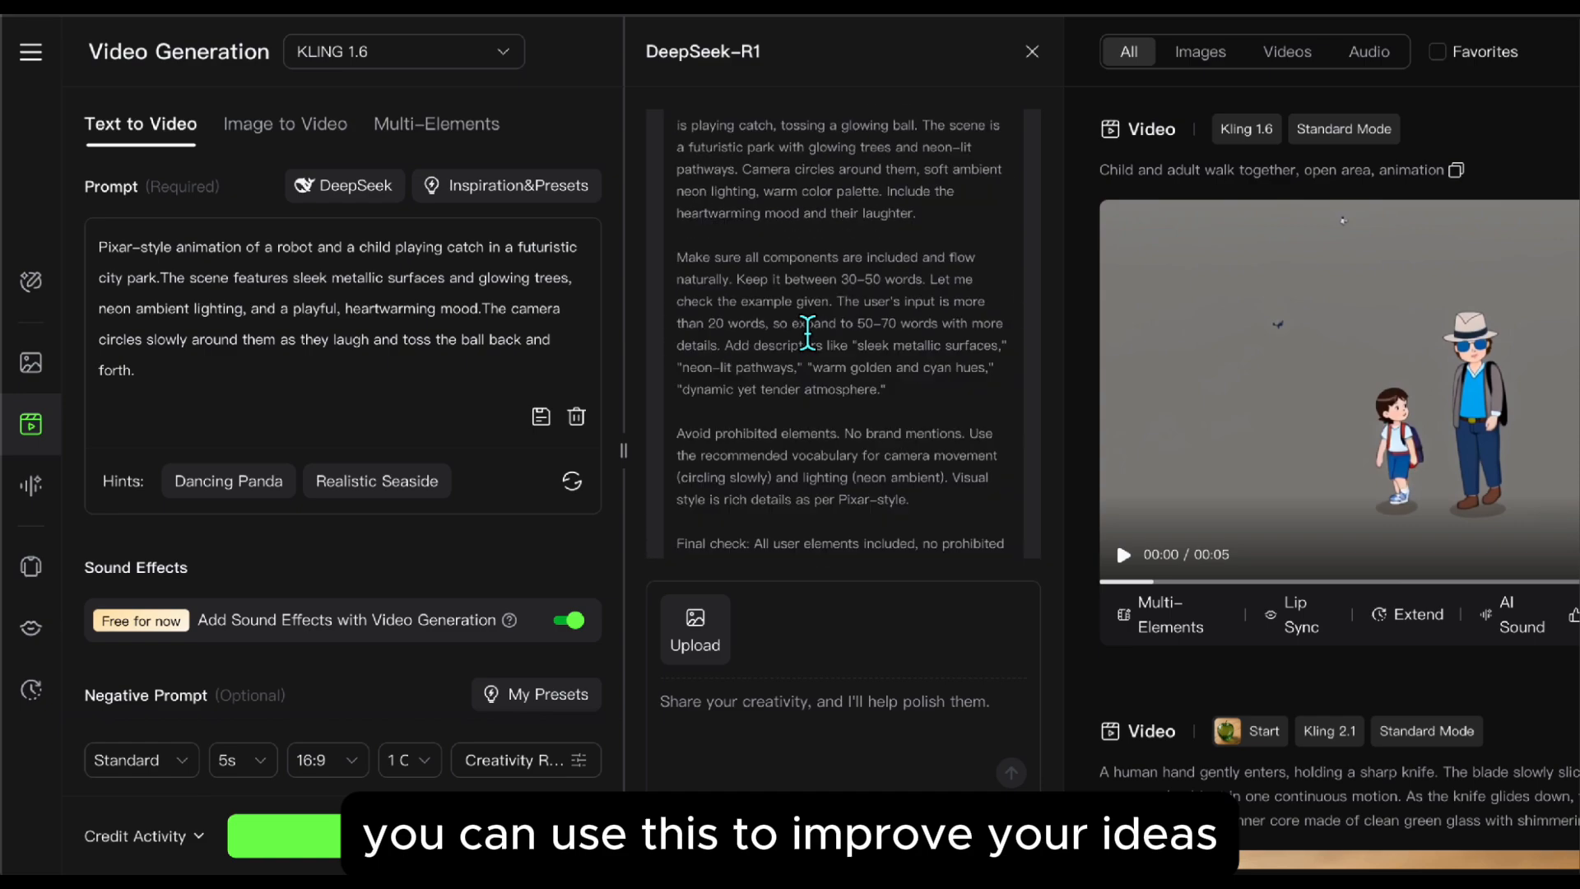
scroll(808, 332, "up", 5)
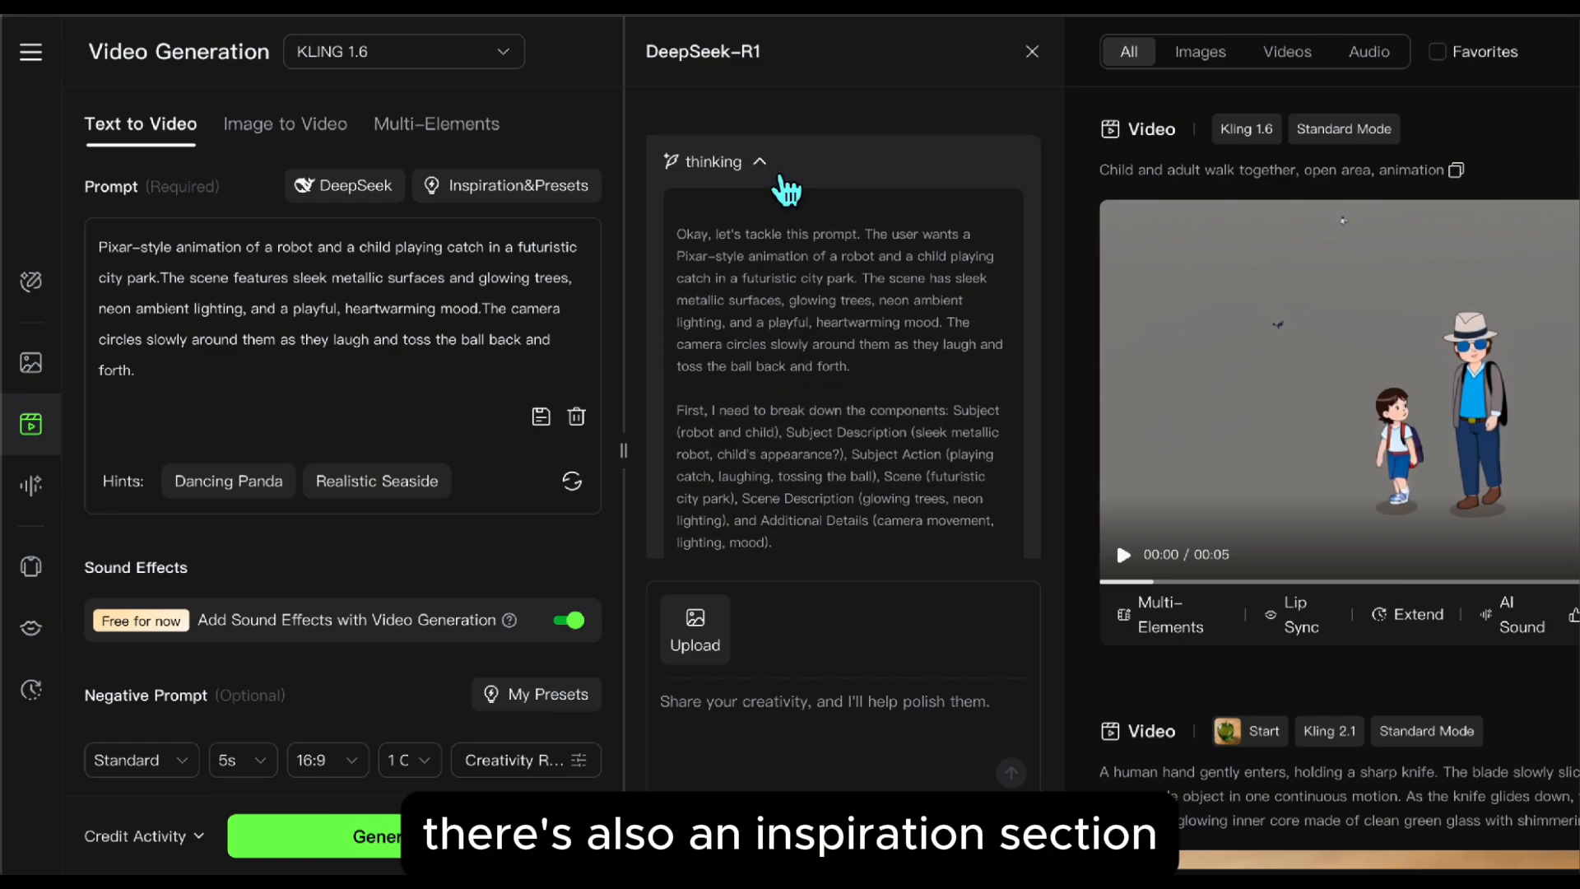
left_click(755, 160)
left_click(518, 191)
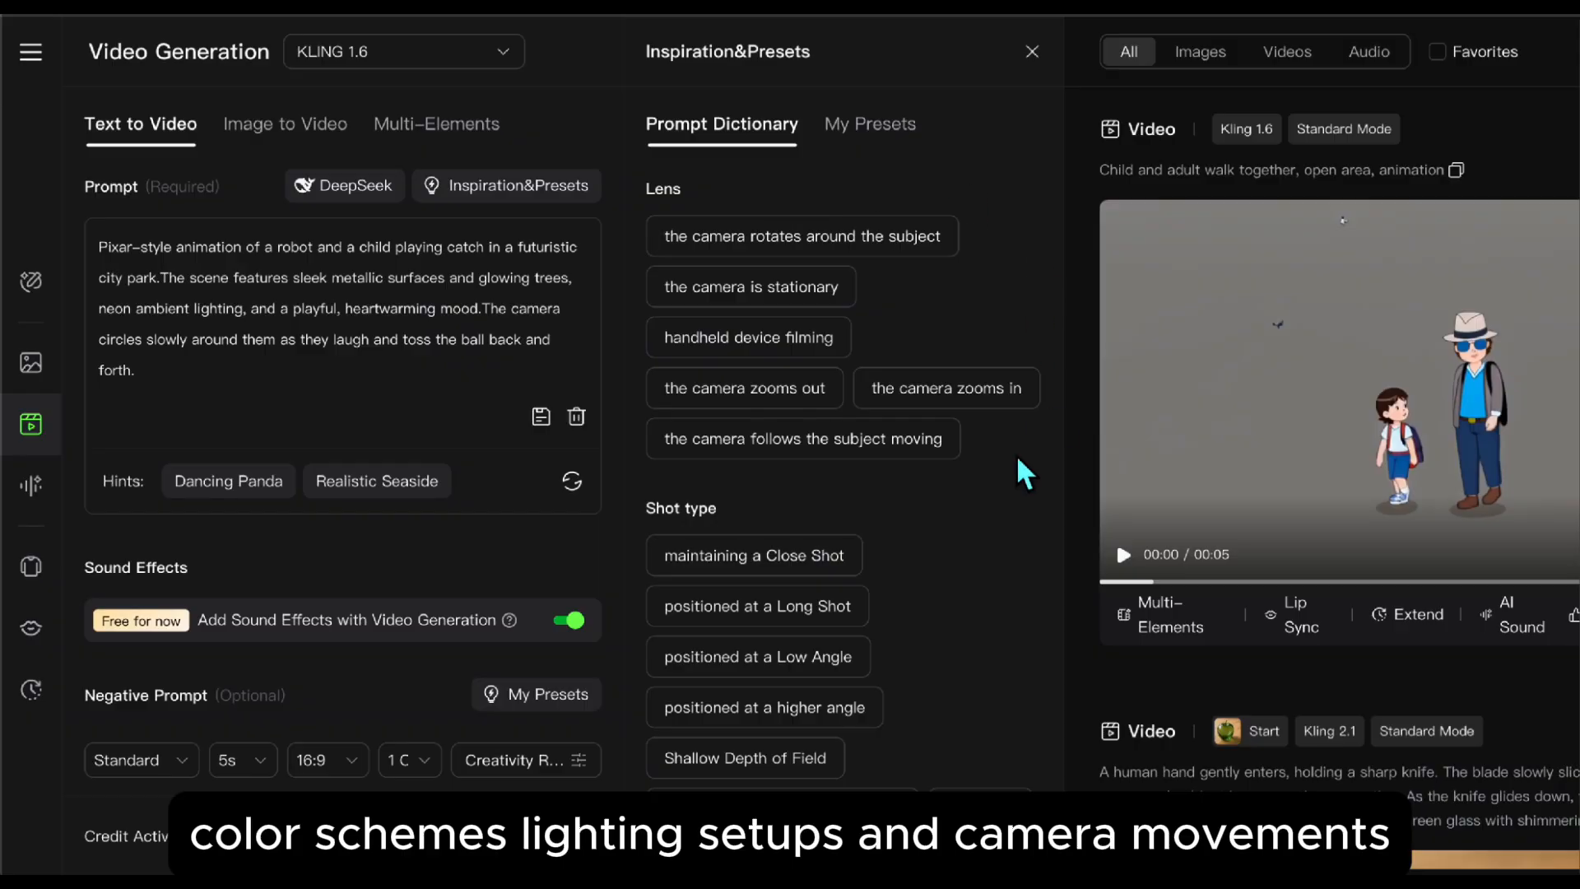
scroll(980, 654, "down", 5)
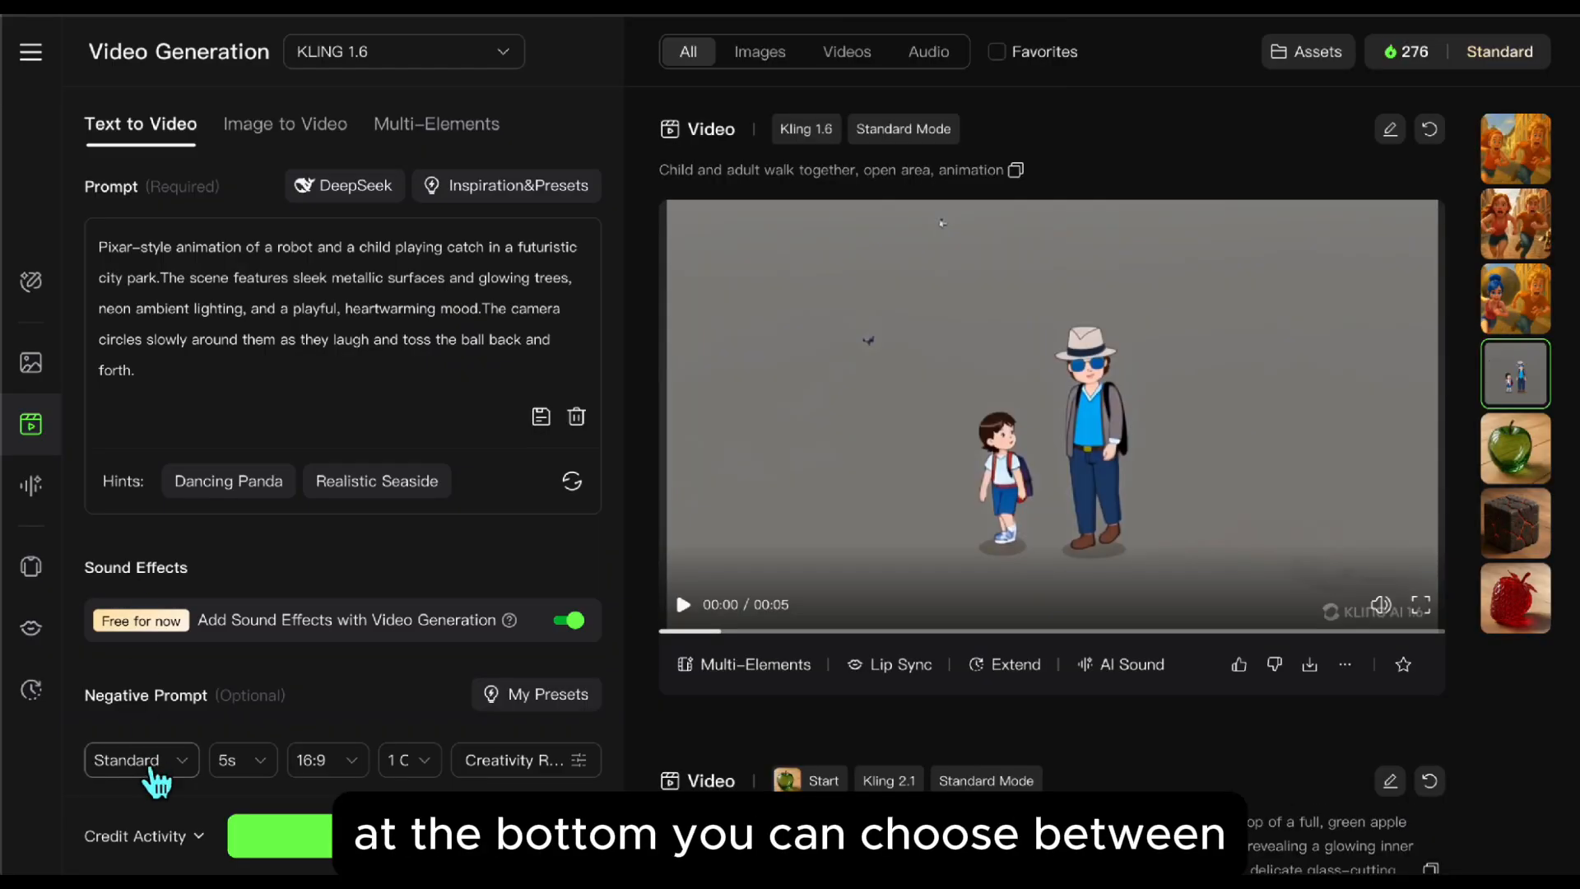
Step: Examine the Standard and Professional modes, the video length and the creativity slider, keeping Standard mode and 5s
left_click(153, 773)
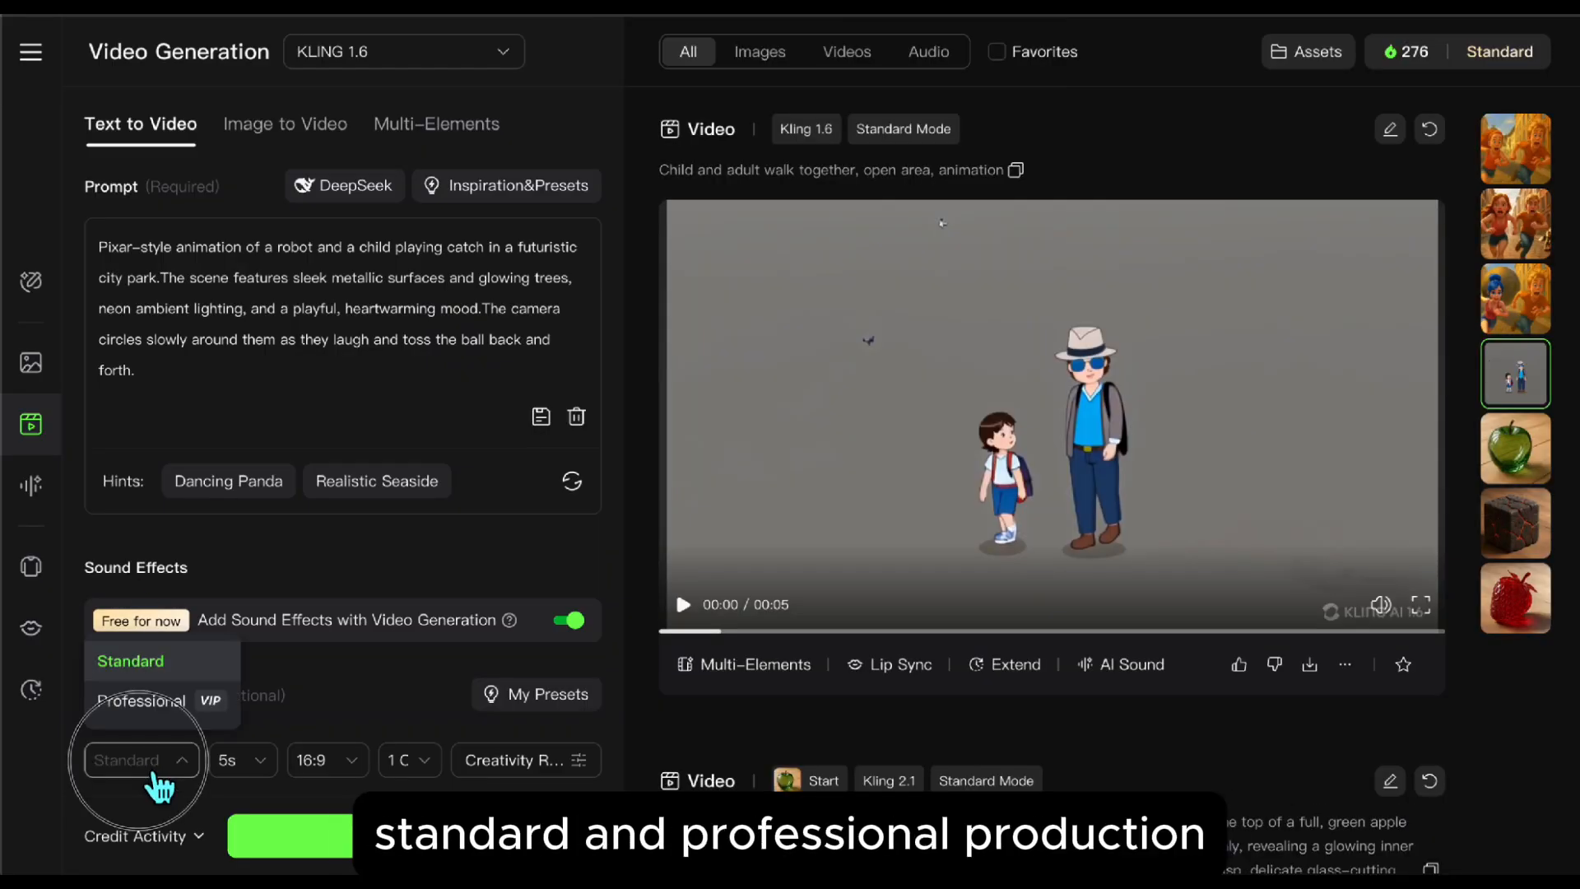
left_click(123, 769)
left_click(260, 760)
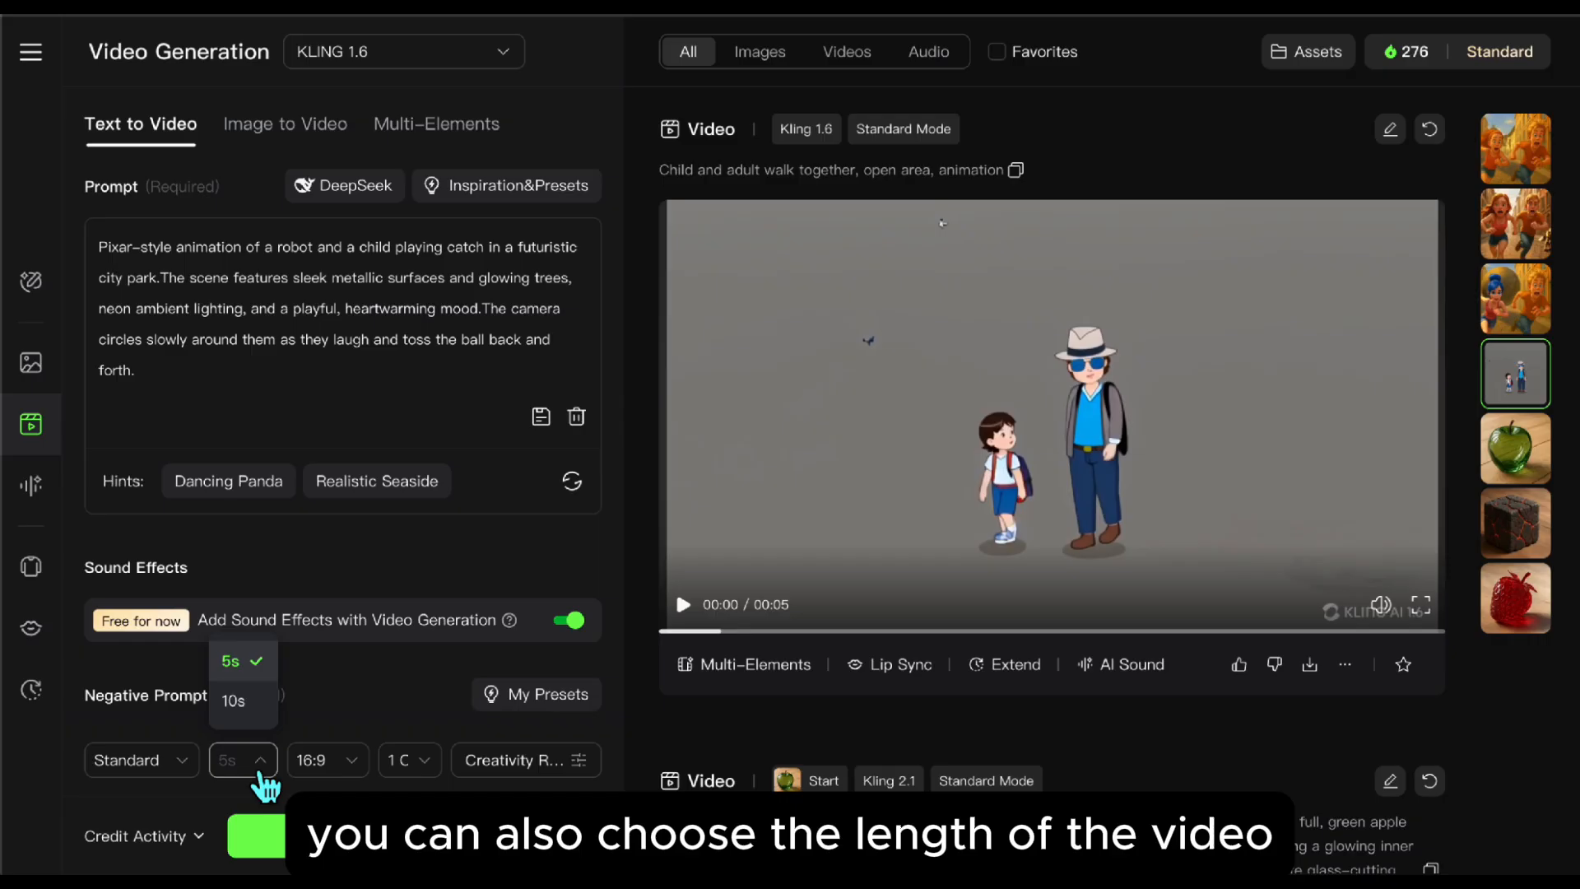
left_click(232, 660)
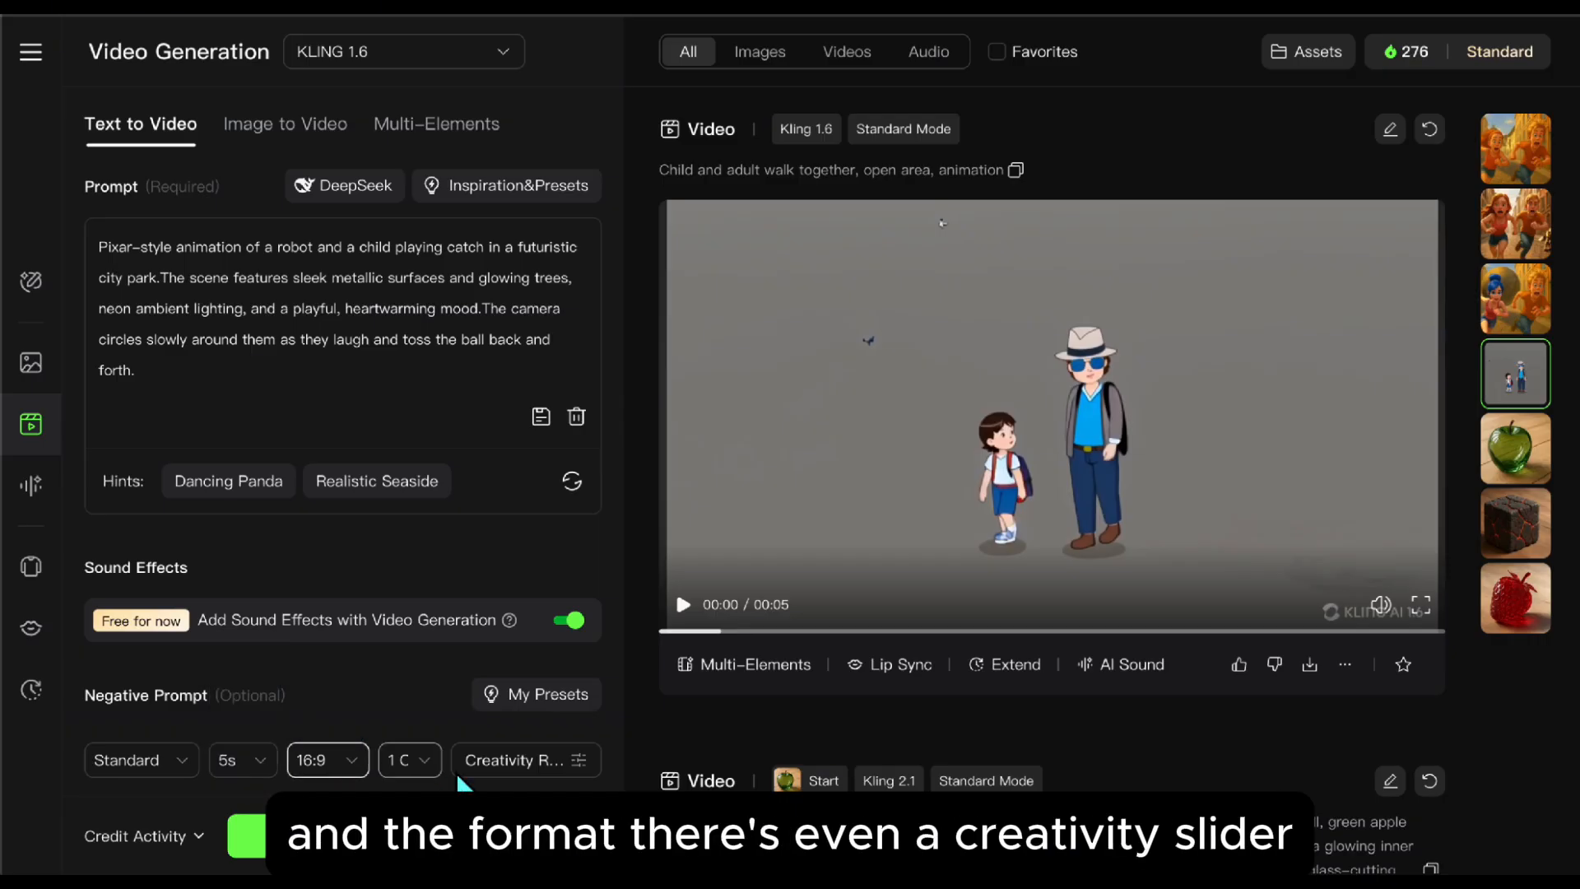
left_click(493, 769)
mouse_move(527, 708)
left_mouse_down()
mouse_move(515, 733)
mouse_move(432, 728)
mouse_move(628, 733)
mouse_move(585, 743)
mouse_move(543, 724)
left_mouse_up()
Step: Set the negative prompt to "blurry, pixelated, messed-up hands, choppy movement, shaky camera, low quality, weird faces, warped" and generate and open the video
scroll(290, 405, "down", 3)
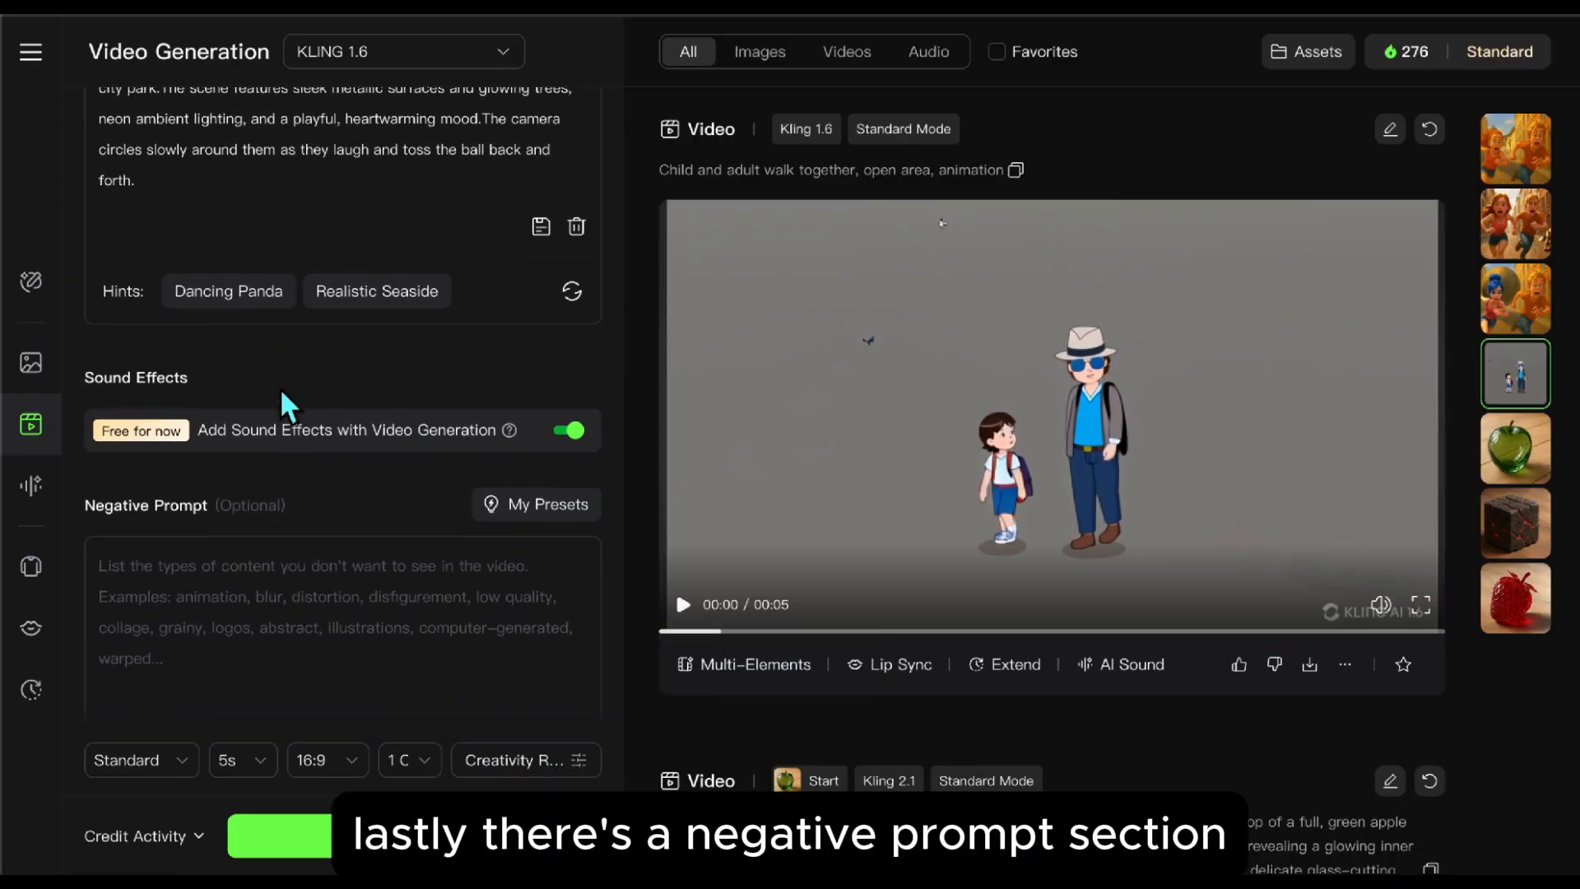
left_click(145, 540)
type("blurry, pixelated, messed-up hands, choppy movement, shaky camera, low quality, weird faces, warped")
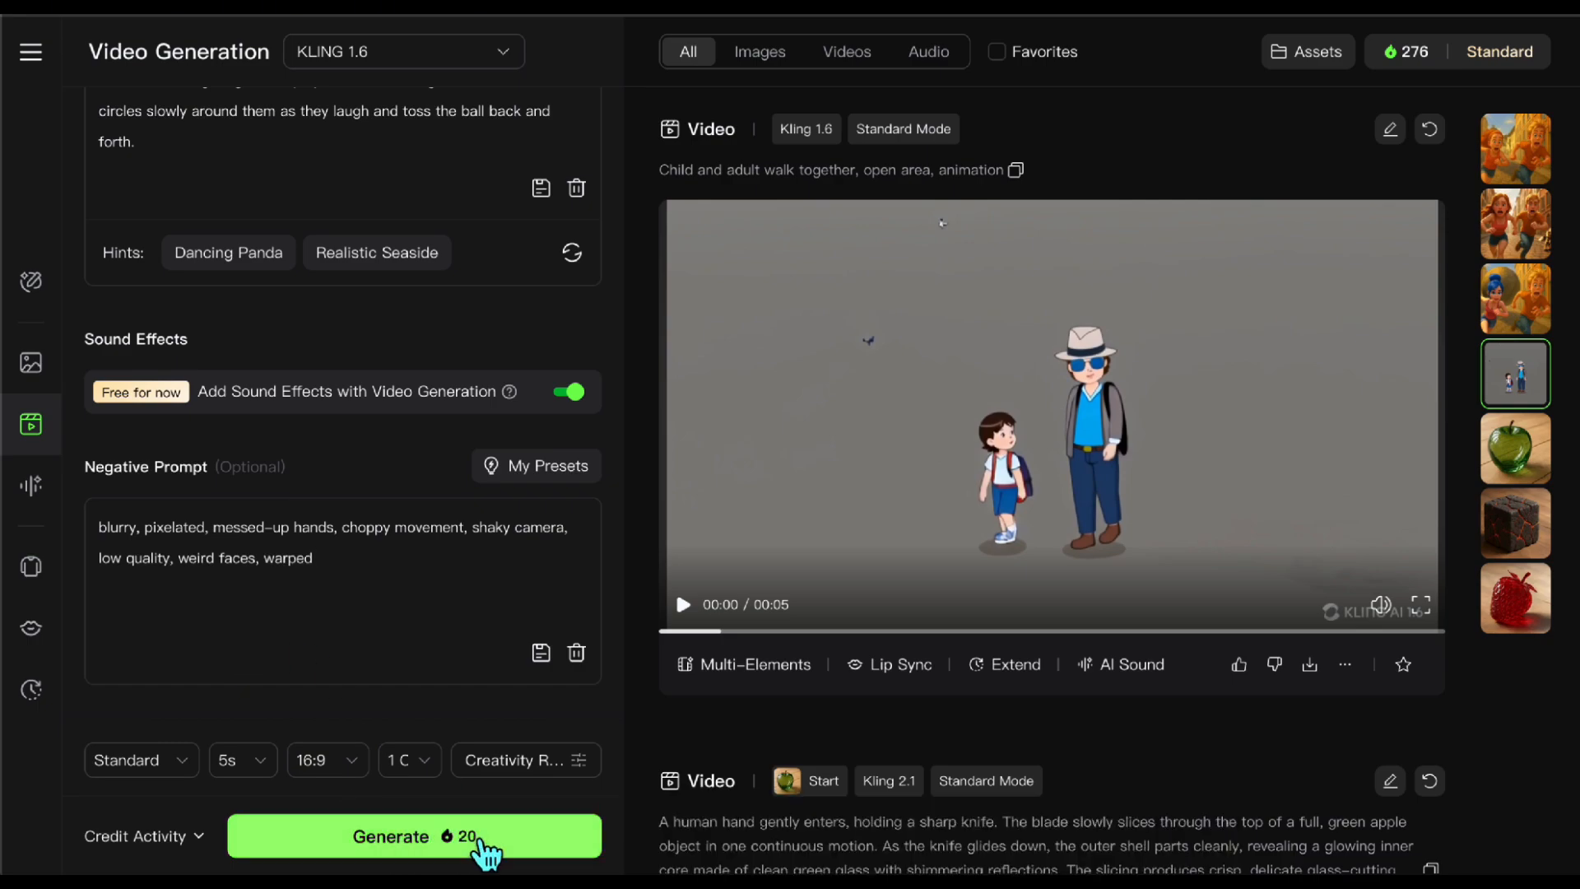
left_click(477, 839)
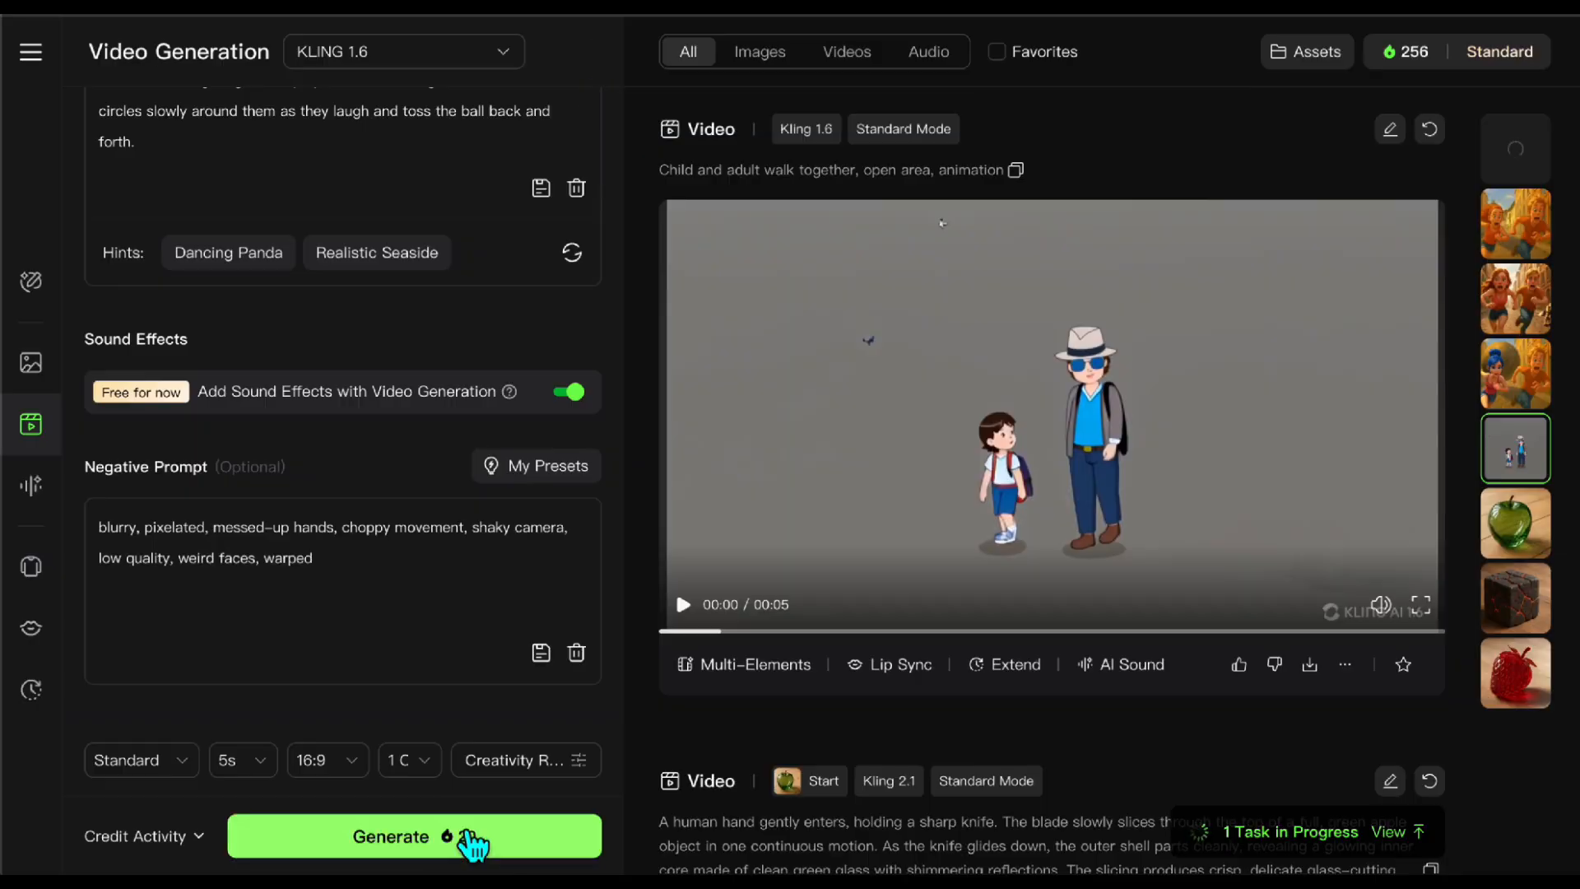
left_click(1532, 165)
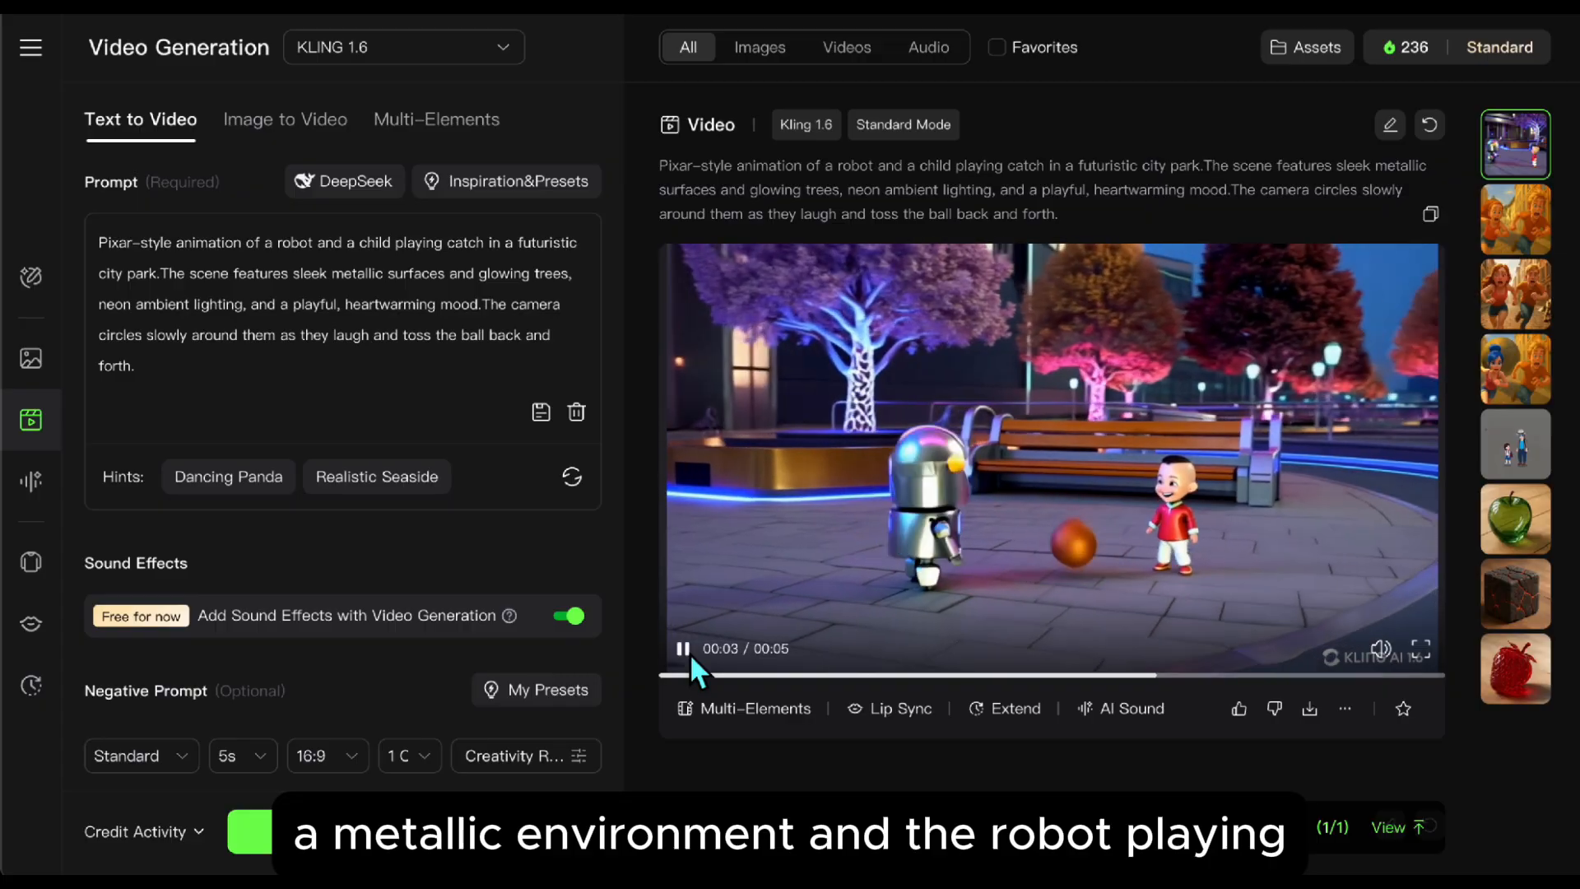
Step: Switch to Image to Video and upload the image of two high-fiving robots on an orange background as the start frame
left_click(301, 143)
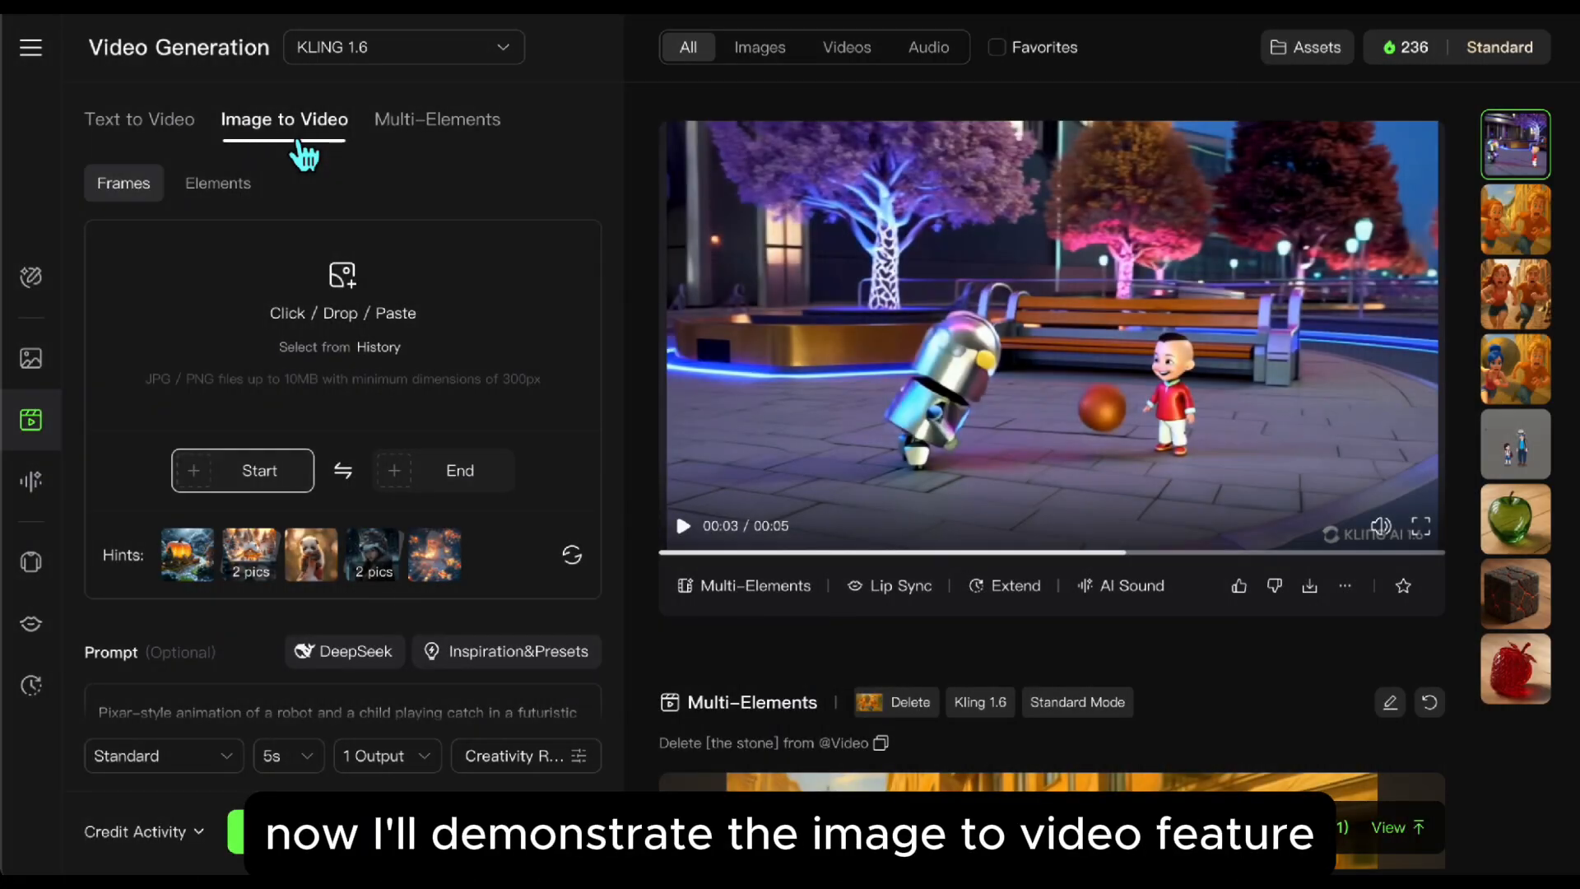
left_click(417, 338)
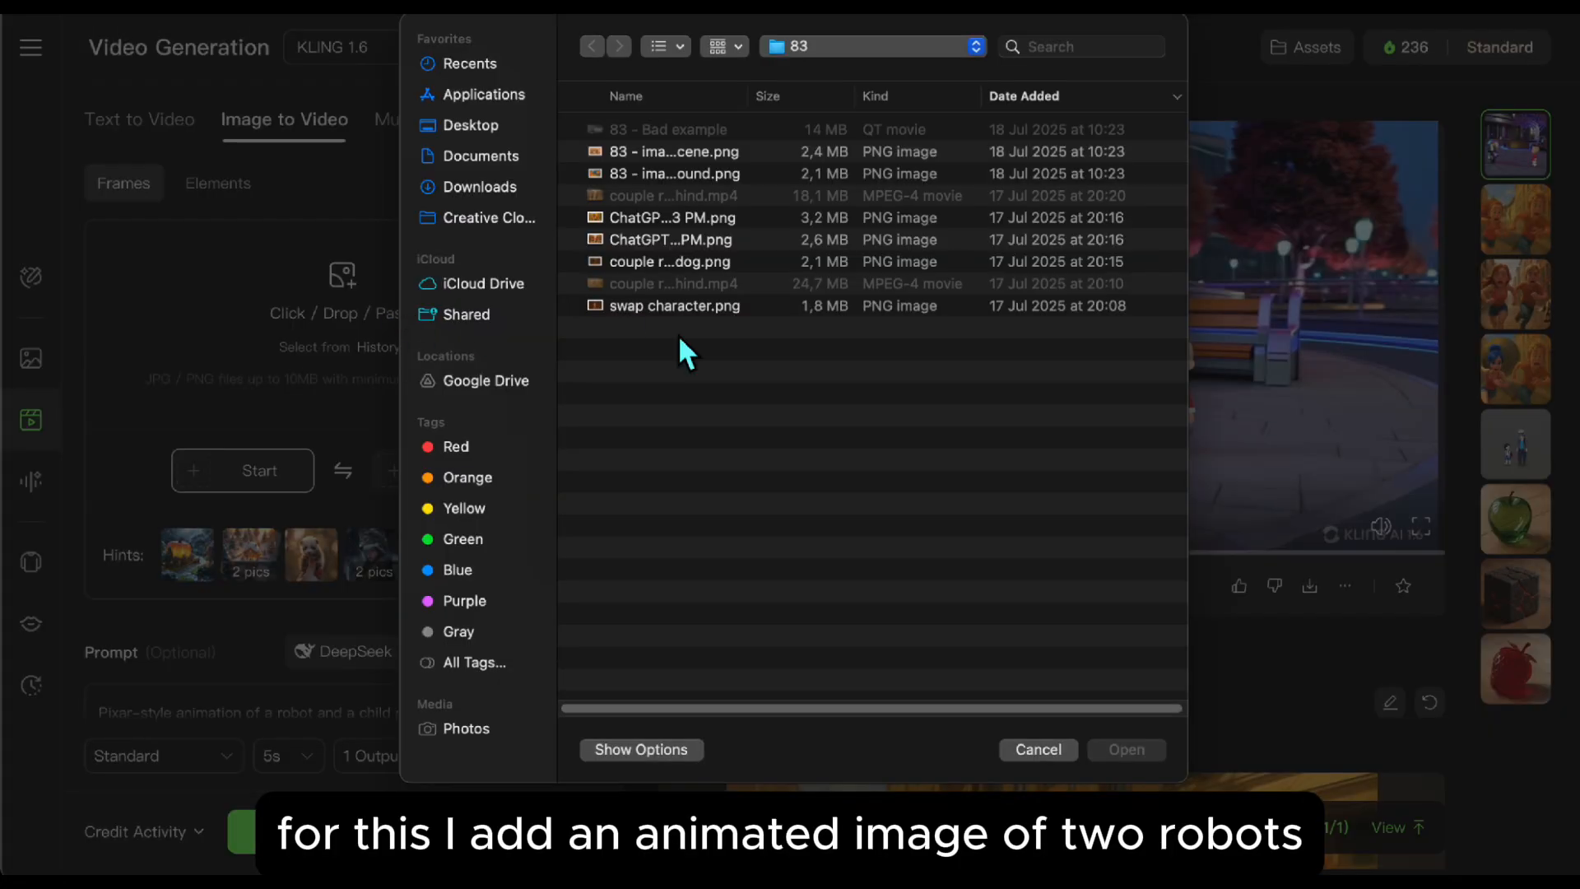
left_click_drag(765, 103, 941, 113)
double_click(773, 155)
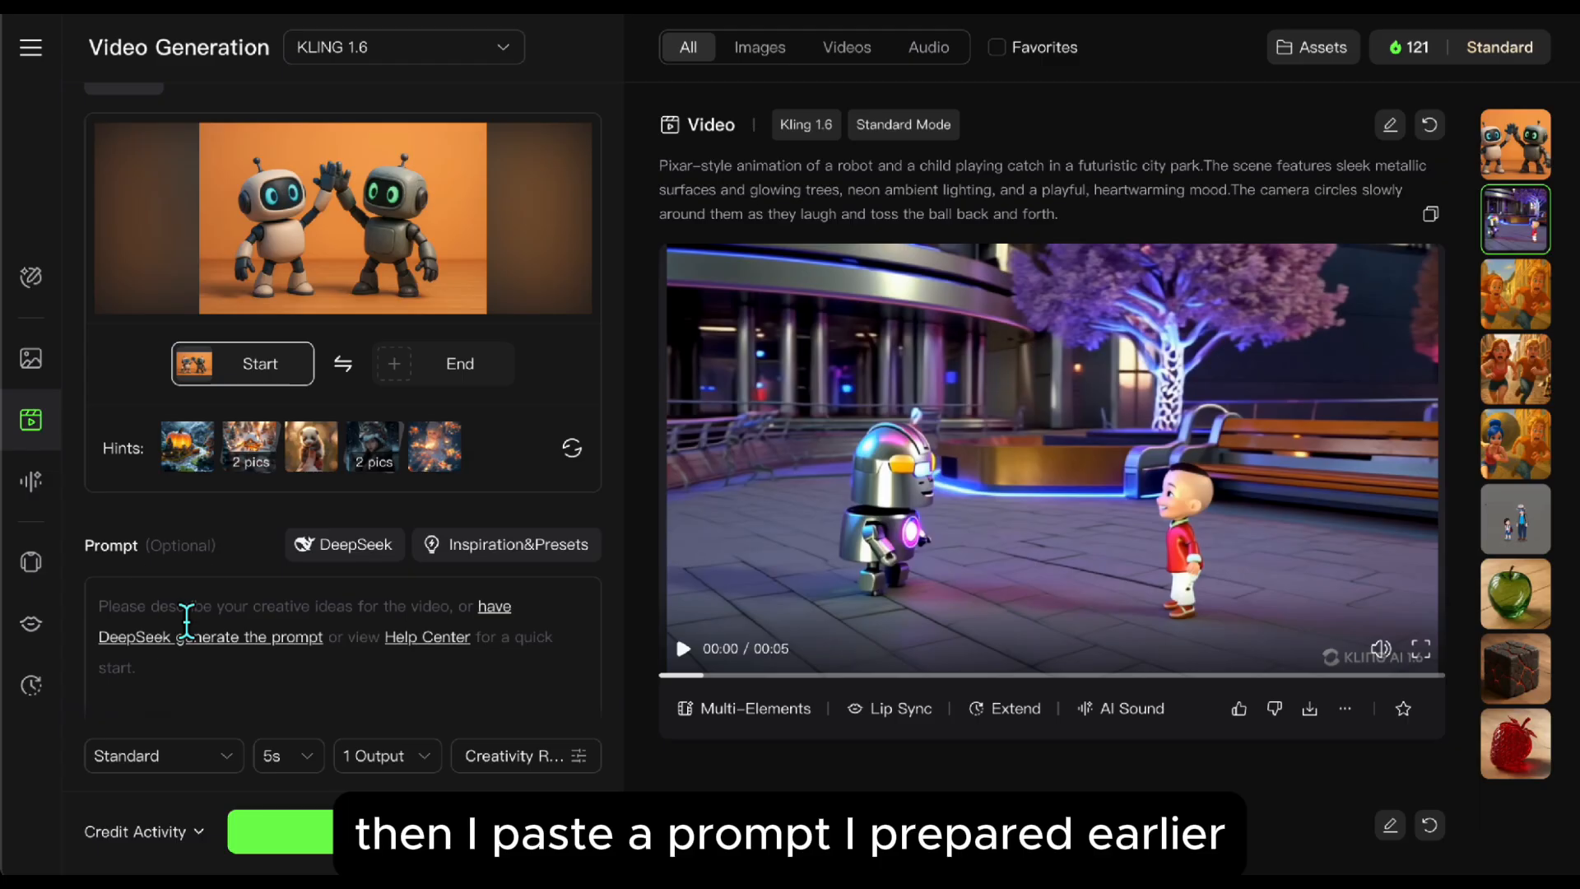
Step: Set the prompt to "Two robots high five, turn to face the viewer, wave hand to viewer", choose Professional mode and generate the video
left_click(187, 623)
type("Two robots high five, turn to face the viewer, wave hand to viewer")
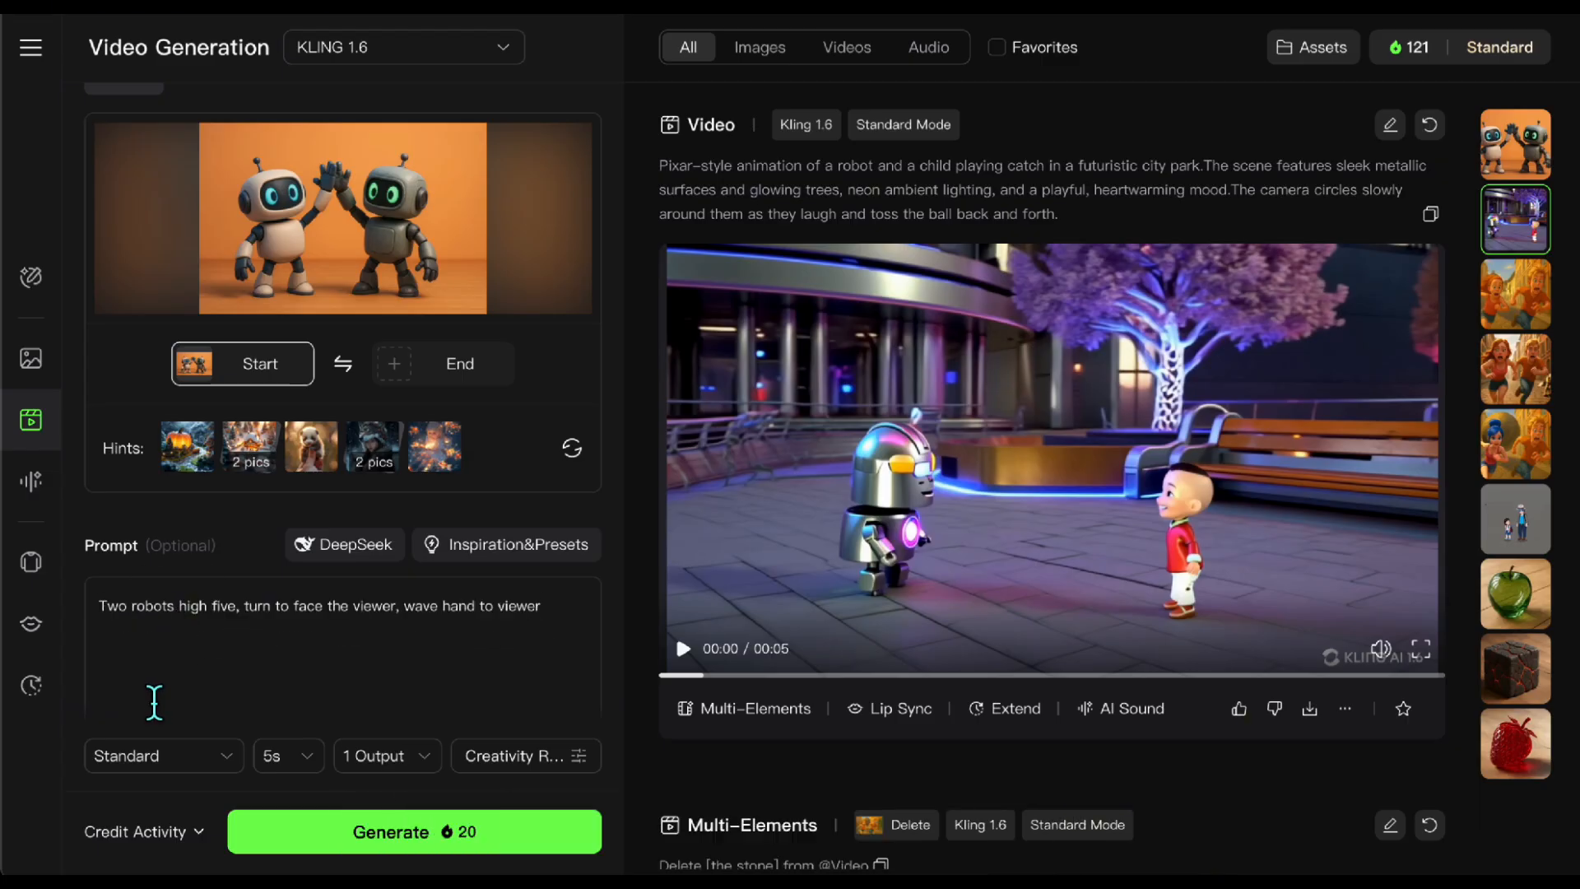
left_click(188, 757)
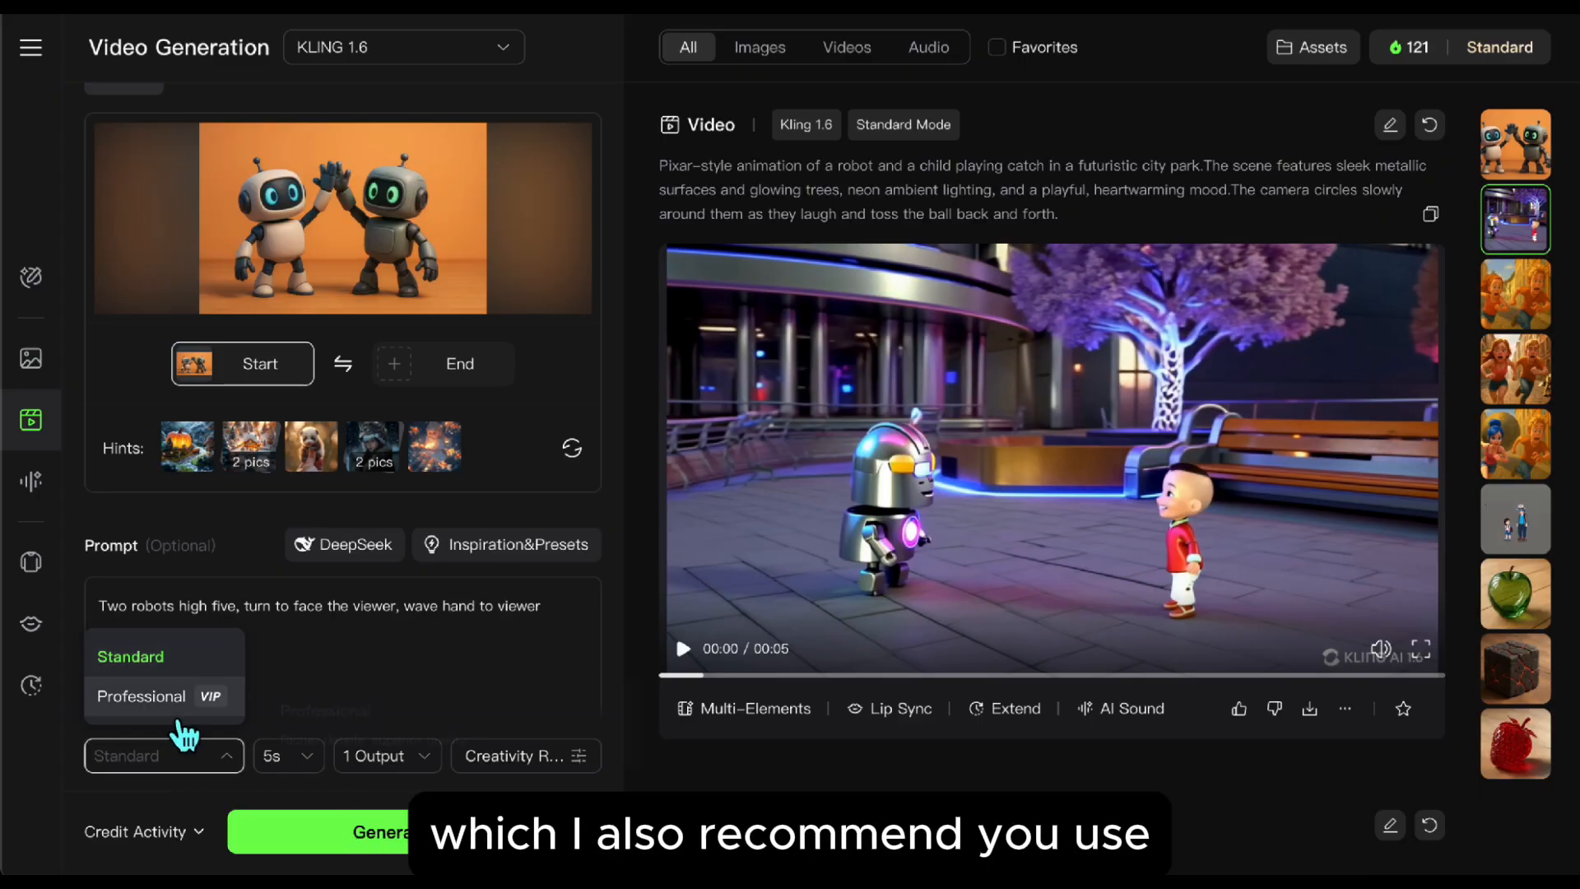
left_click(160, 698)
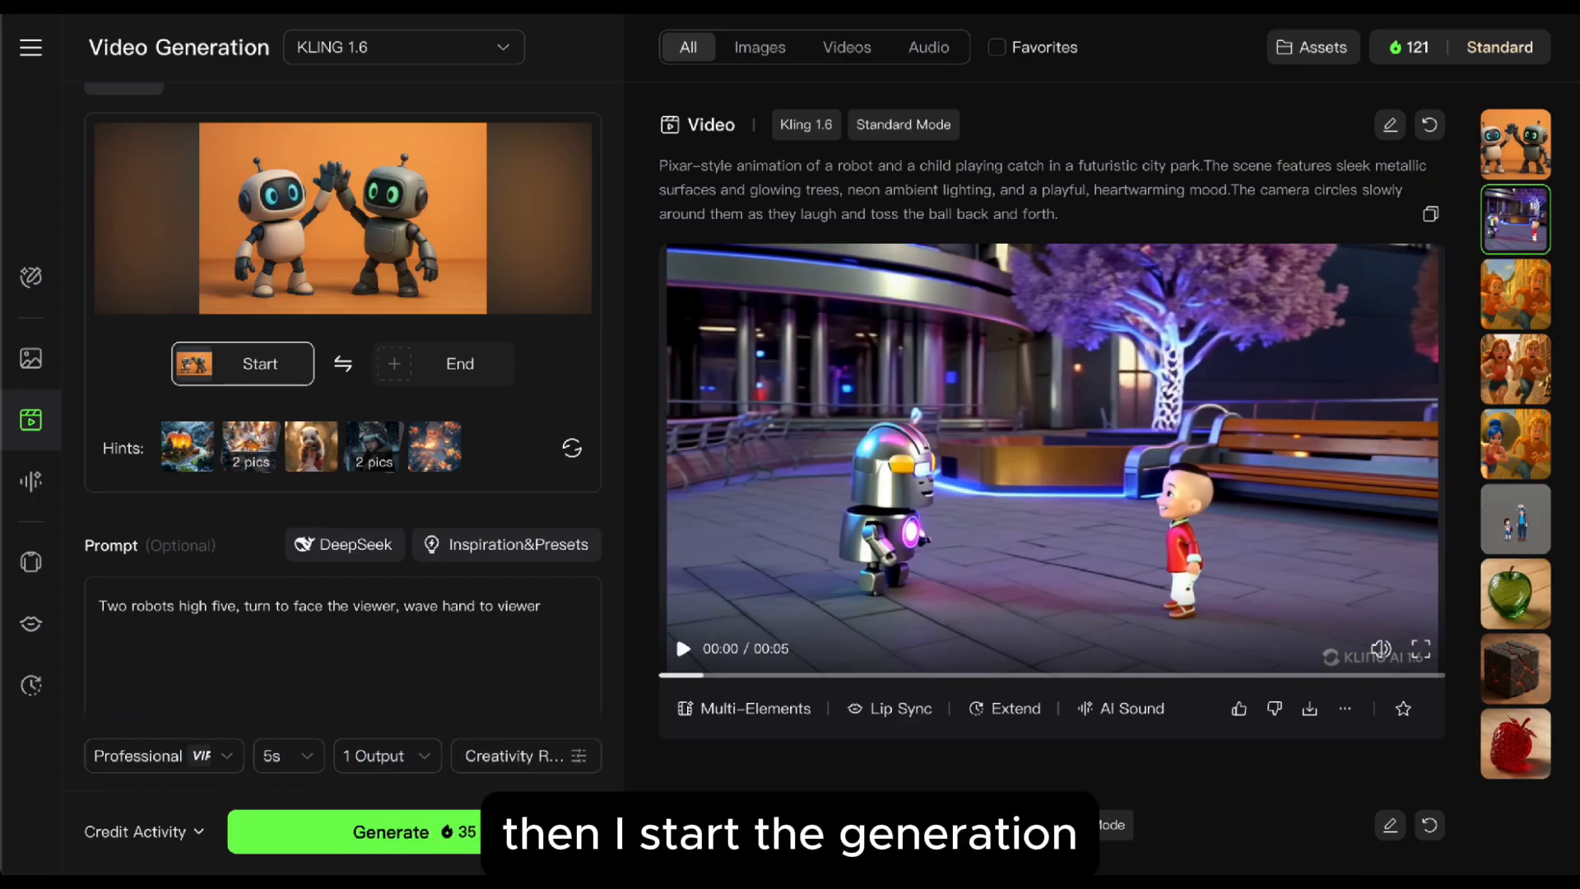
left_click(521, 840)
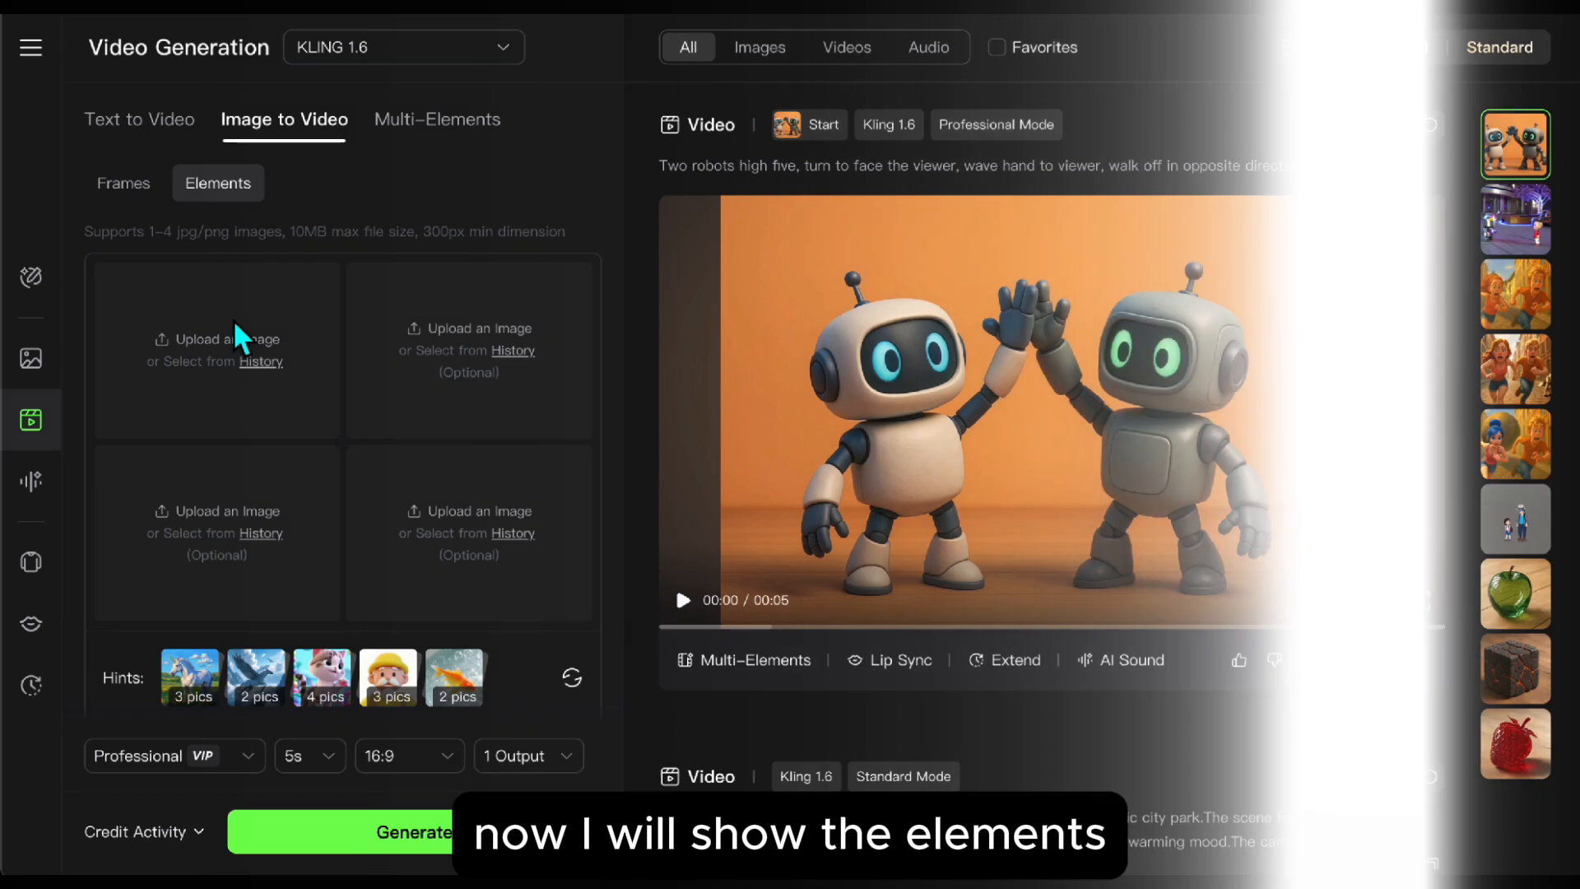
Step: In the Elements mode of Image to Video, upload character.jpg as the first image and set its reference area to Subject
left_click(236, 325)
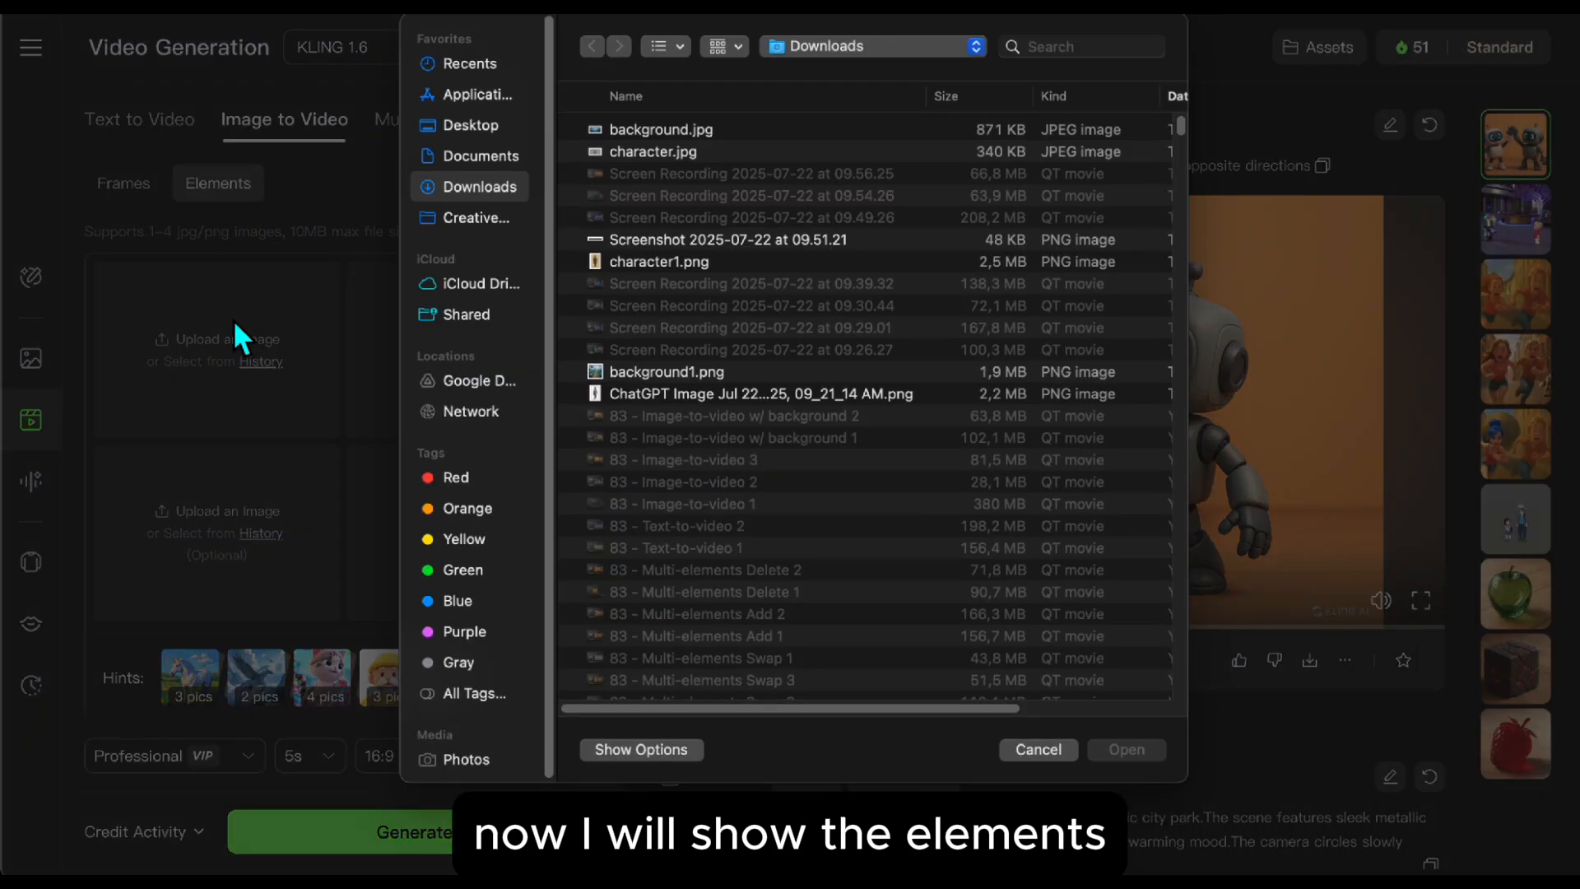
double_click(658, 153)
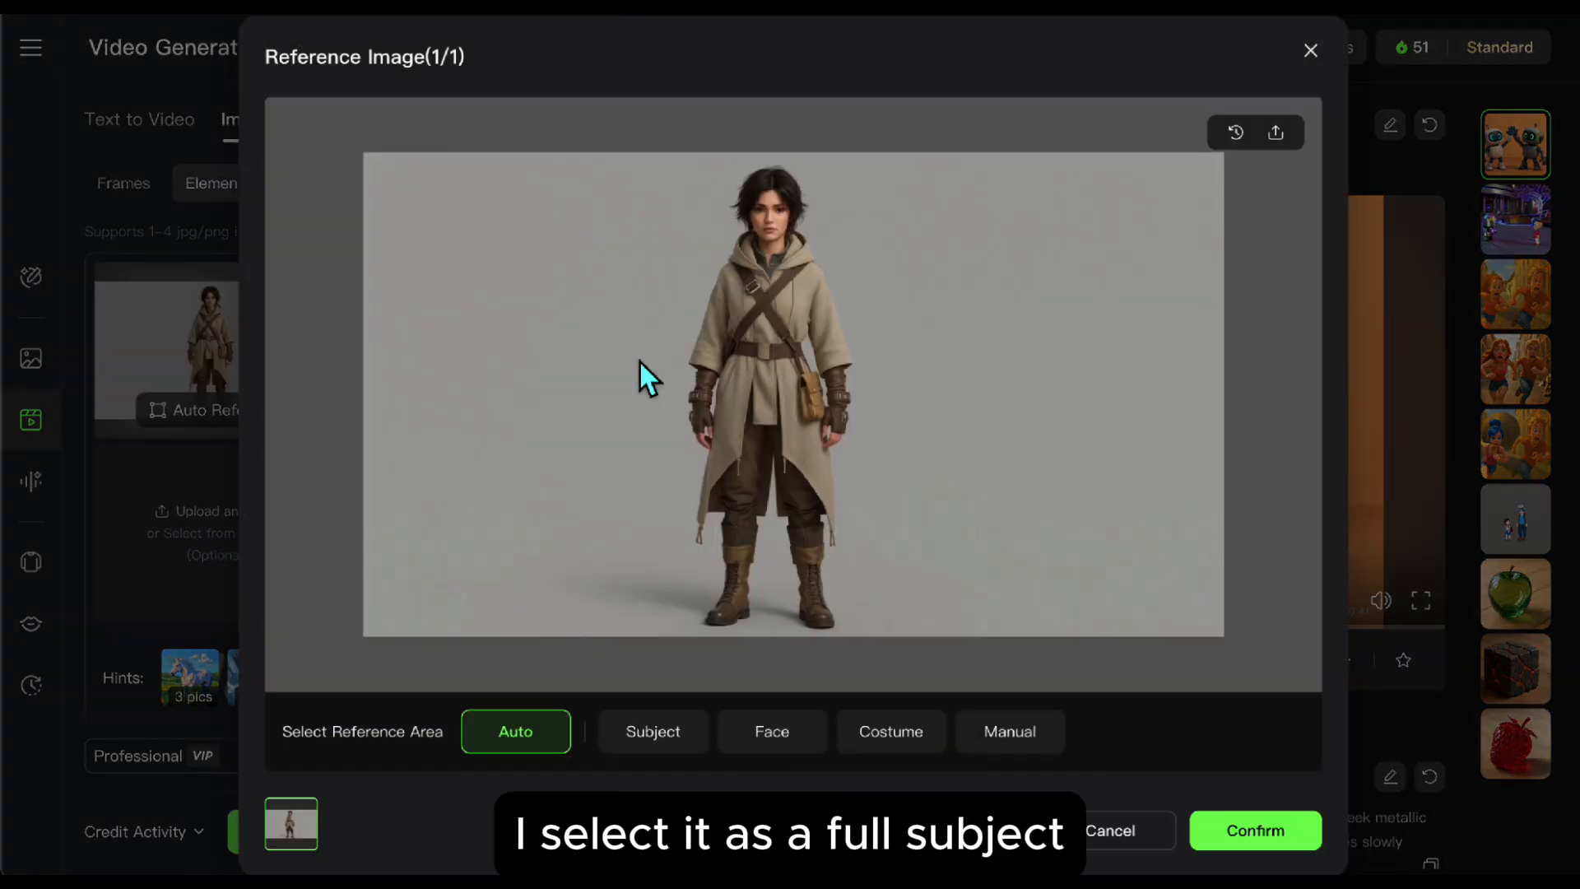
left_click(668, 739)
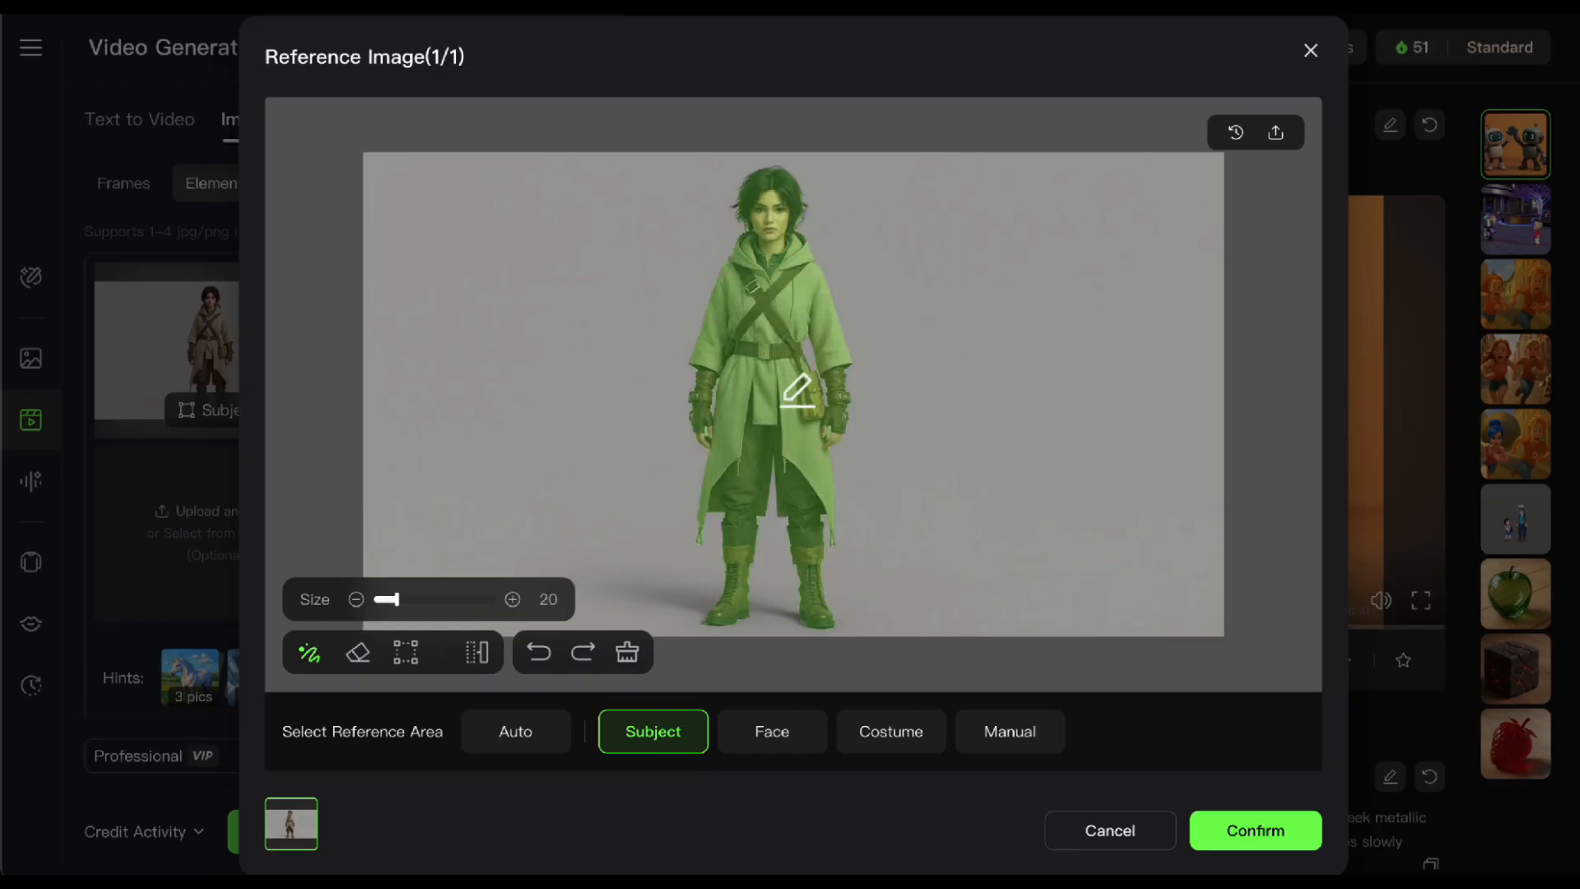
left_click(1264, 839)
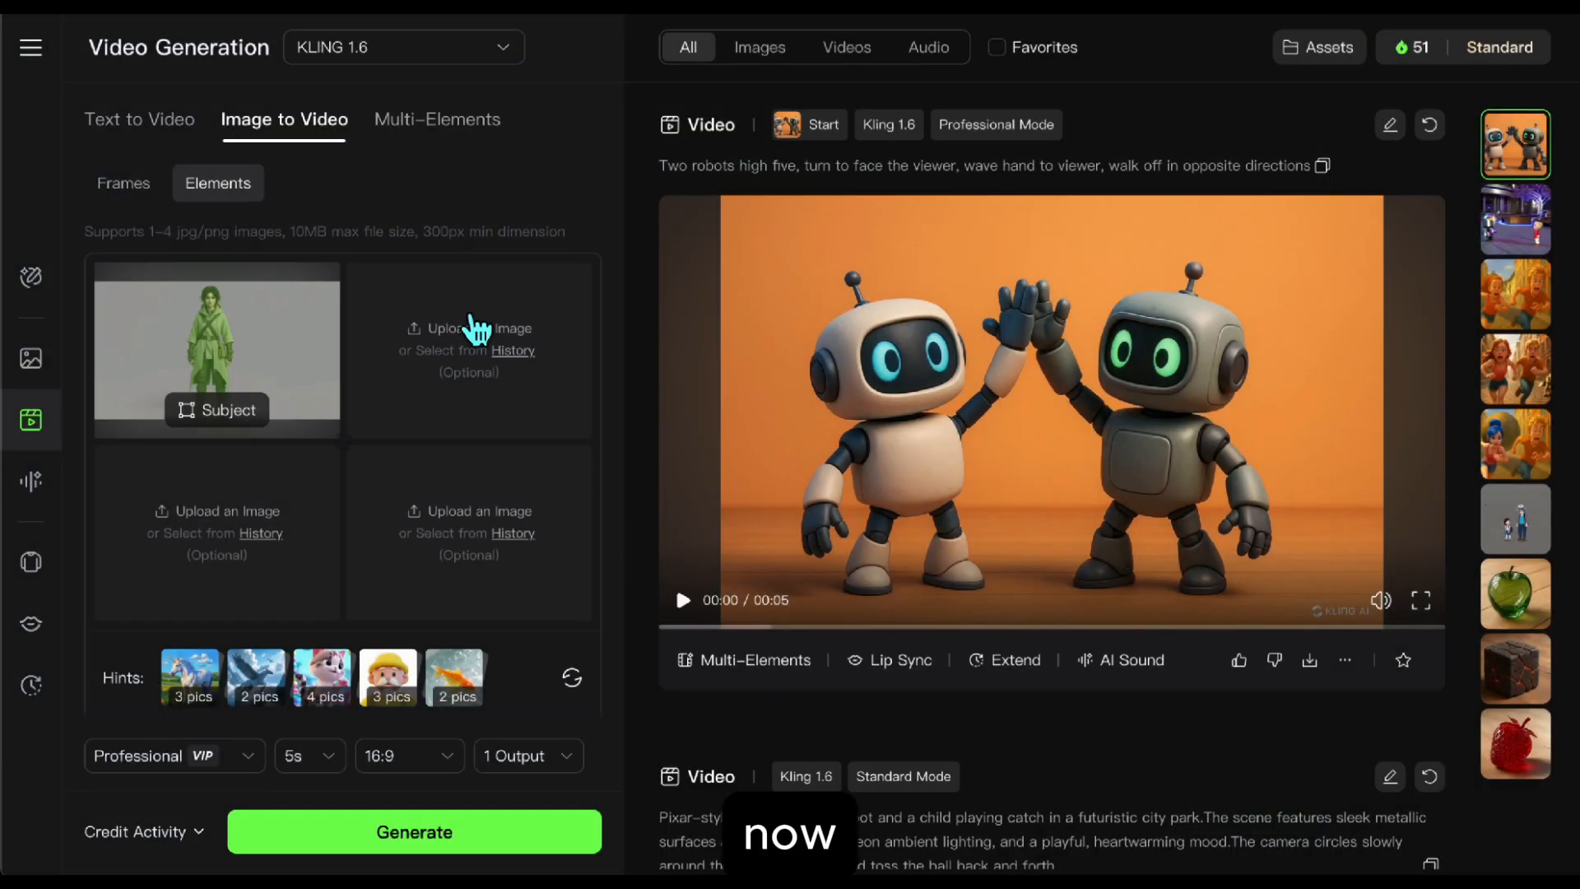
Step: Add background.jpg as the second element image, keeping the Auto reference area
left_click(466, 324)
double_click(635, 128)
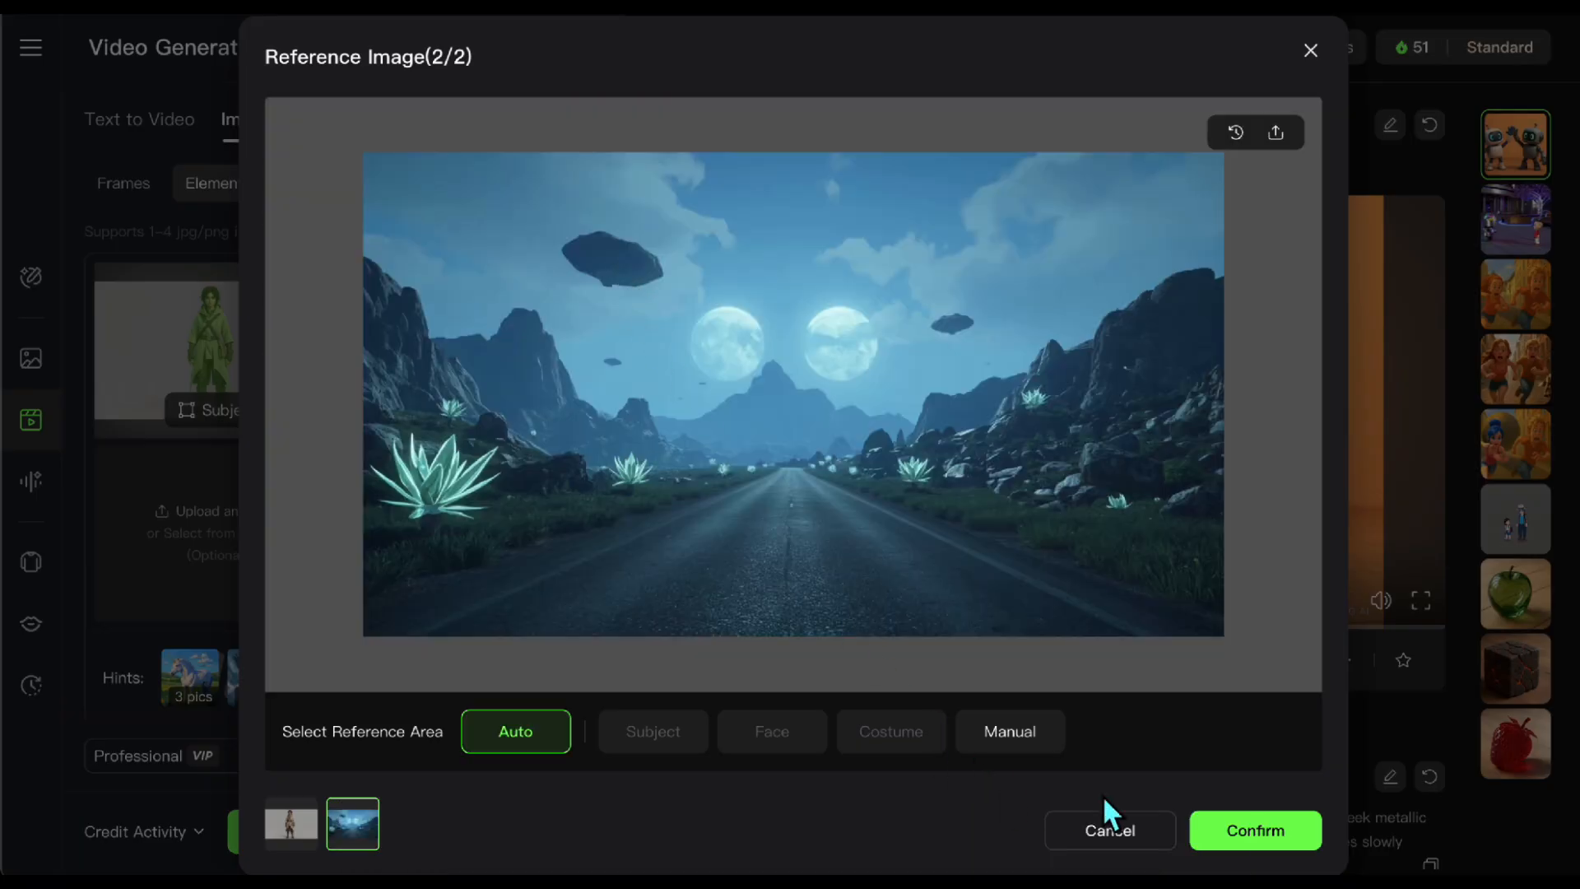
left_click(1248, 832)
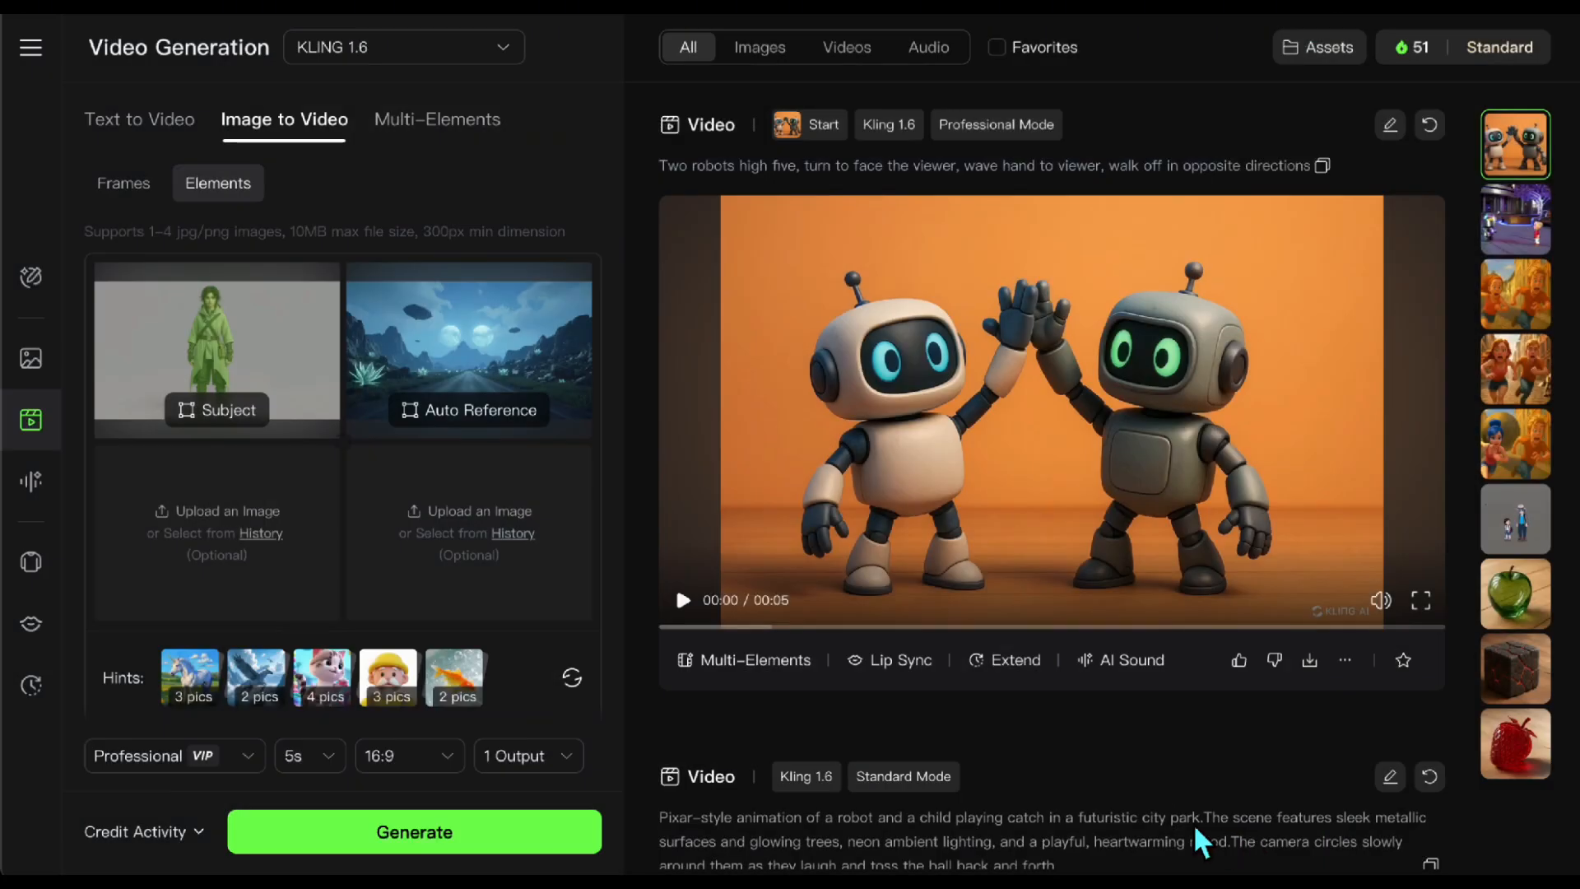
Step: Paste the prompt about a 3D traveler walking down an alien highway under twin moons, generate the video and play it
scroll(521, 522, "down", 7)
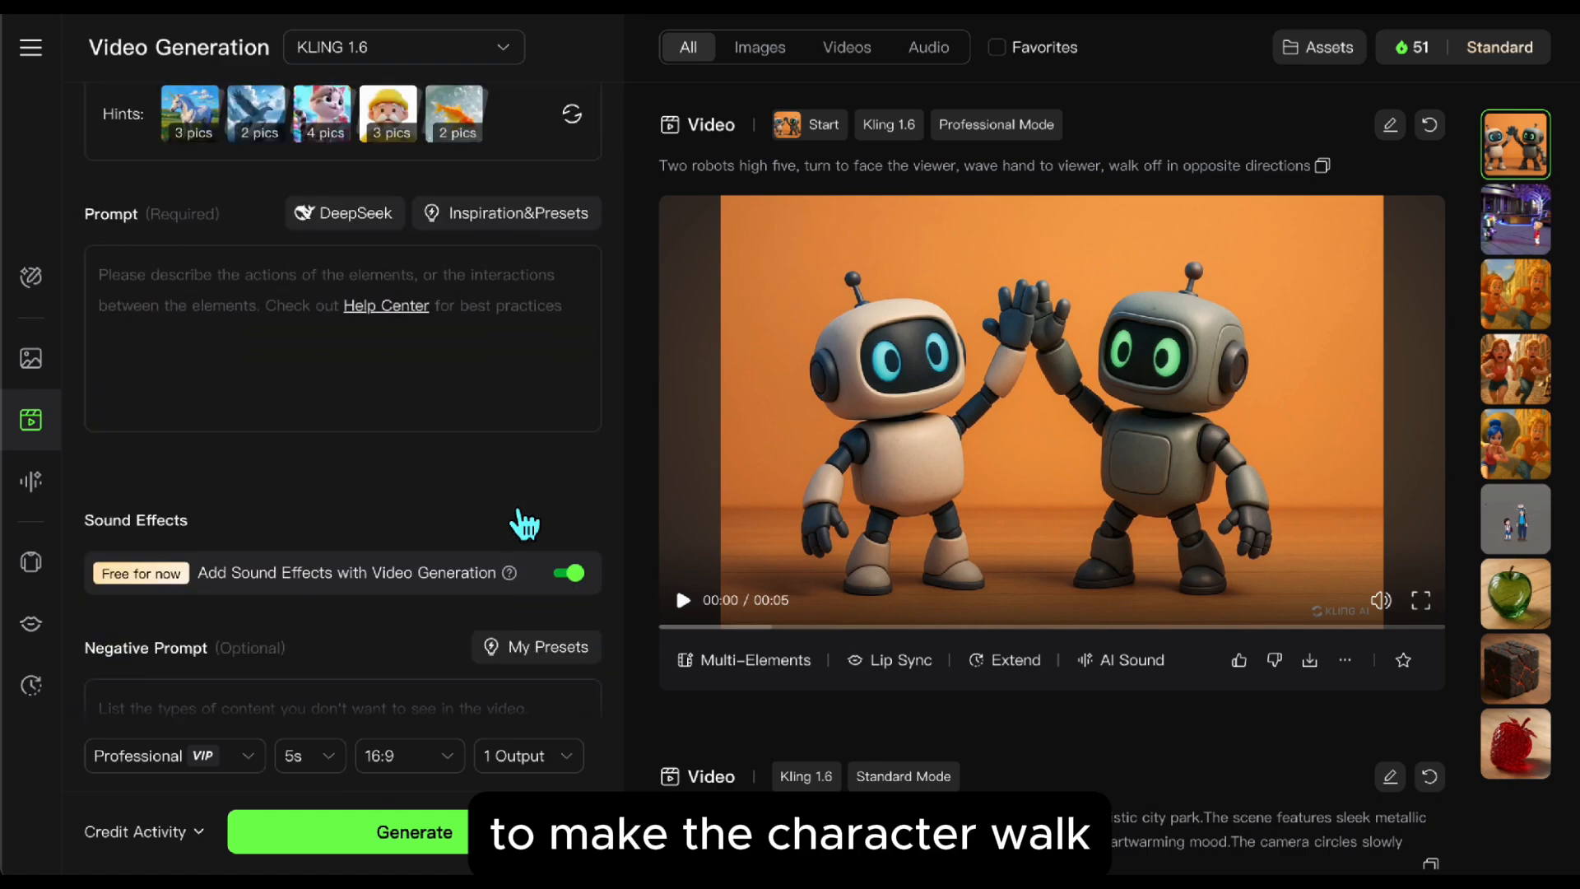
left_click(173, 319)
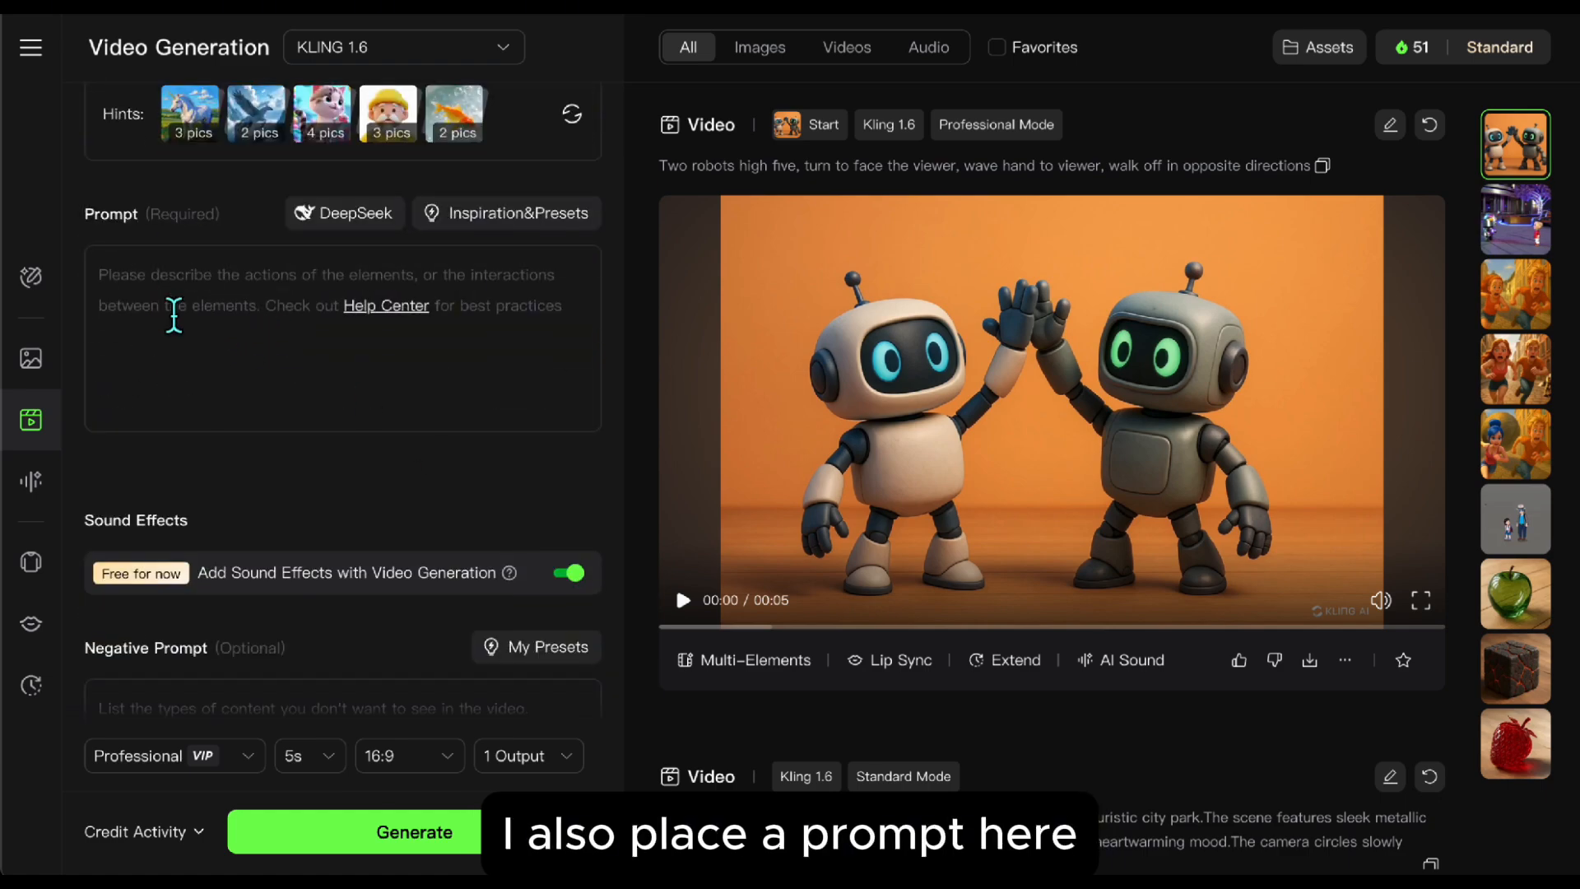
type("A 3D traveler walks steadily down an alien highway under twin moons. Glowing plants and floating rocks line the path, with mountains in the distance. The camera follows from the front at a low angle, showing the surreal landscape as the cloak moves gently in the breeze.")
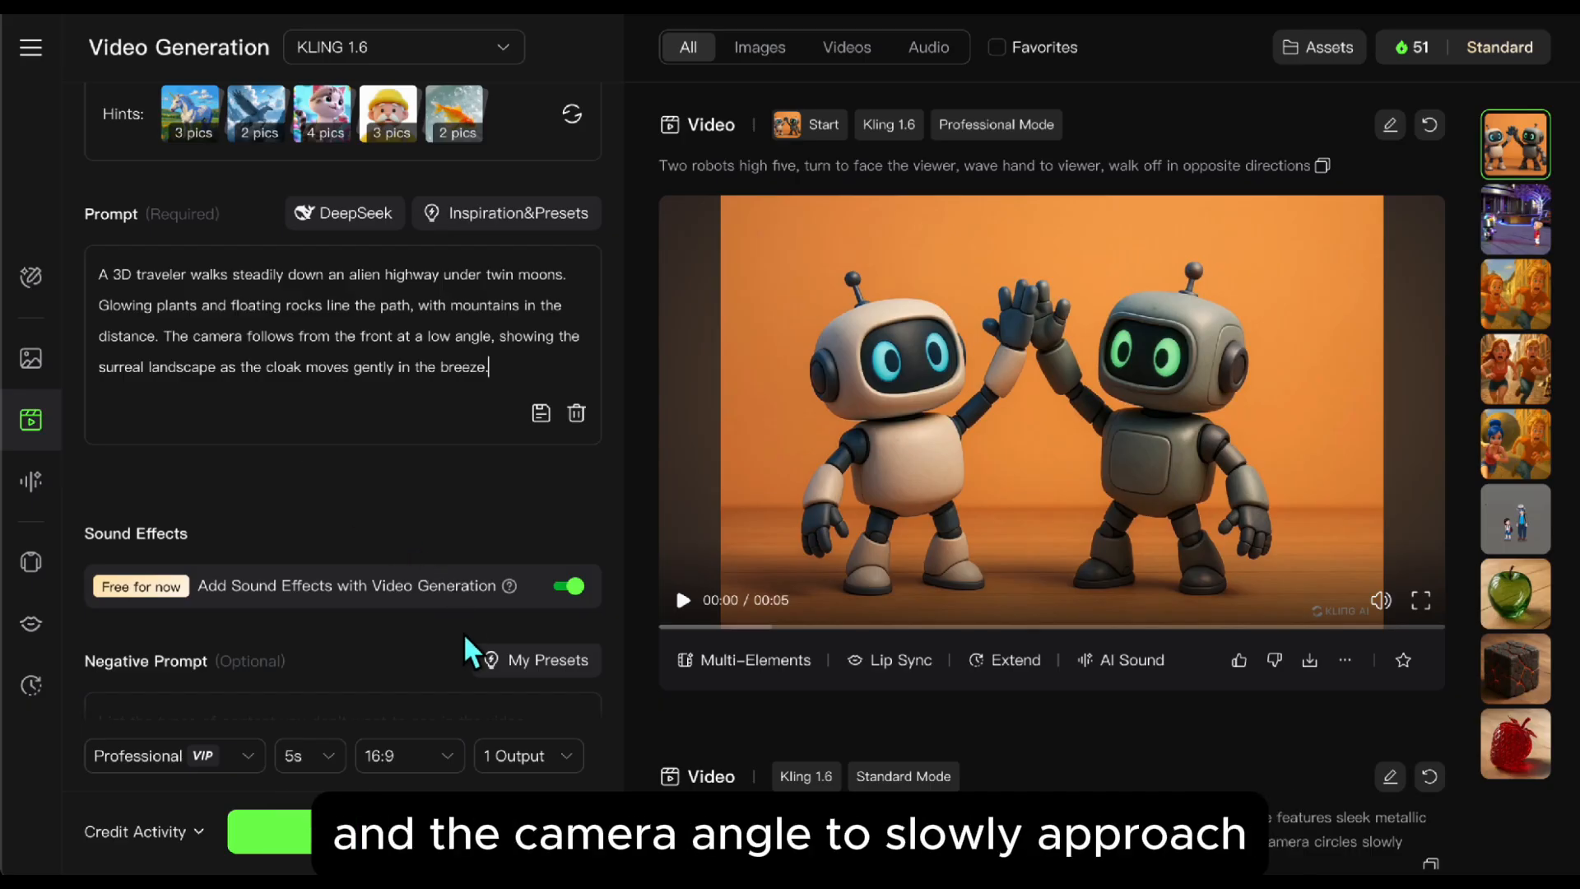
left_click(536, 847)
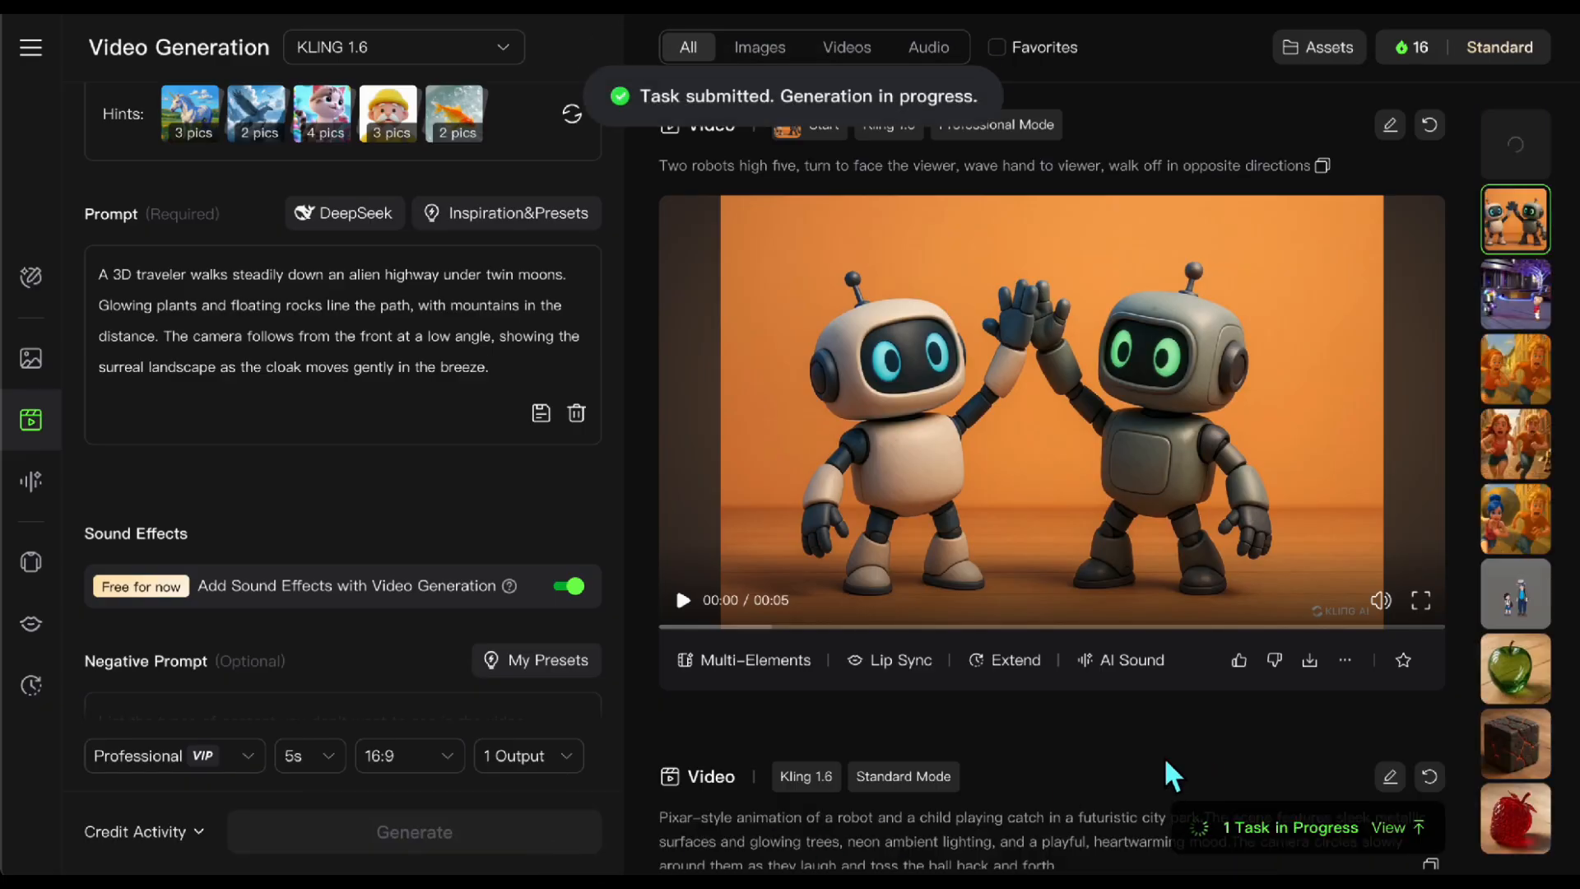
left_click(1529, 160)
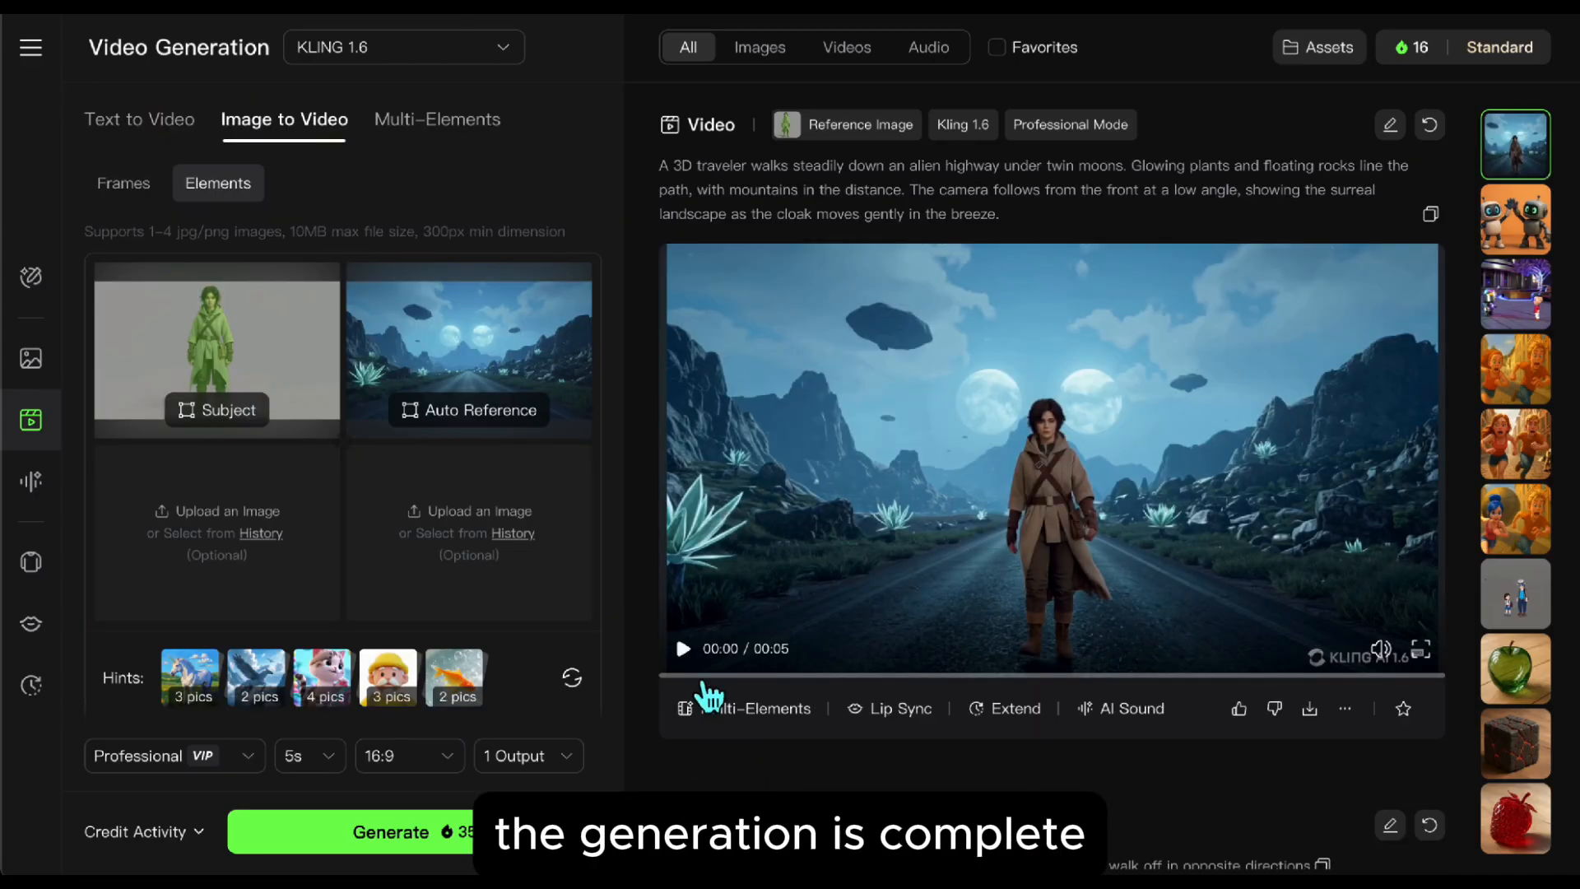
left_click(700, 670)
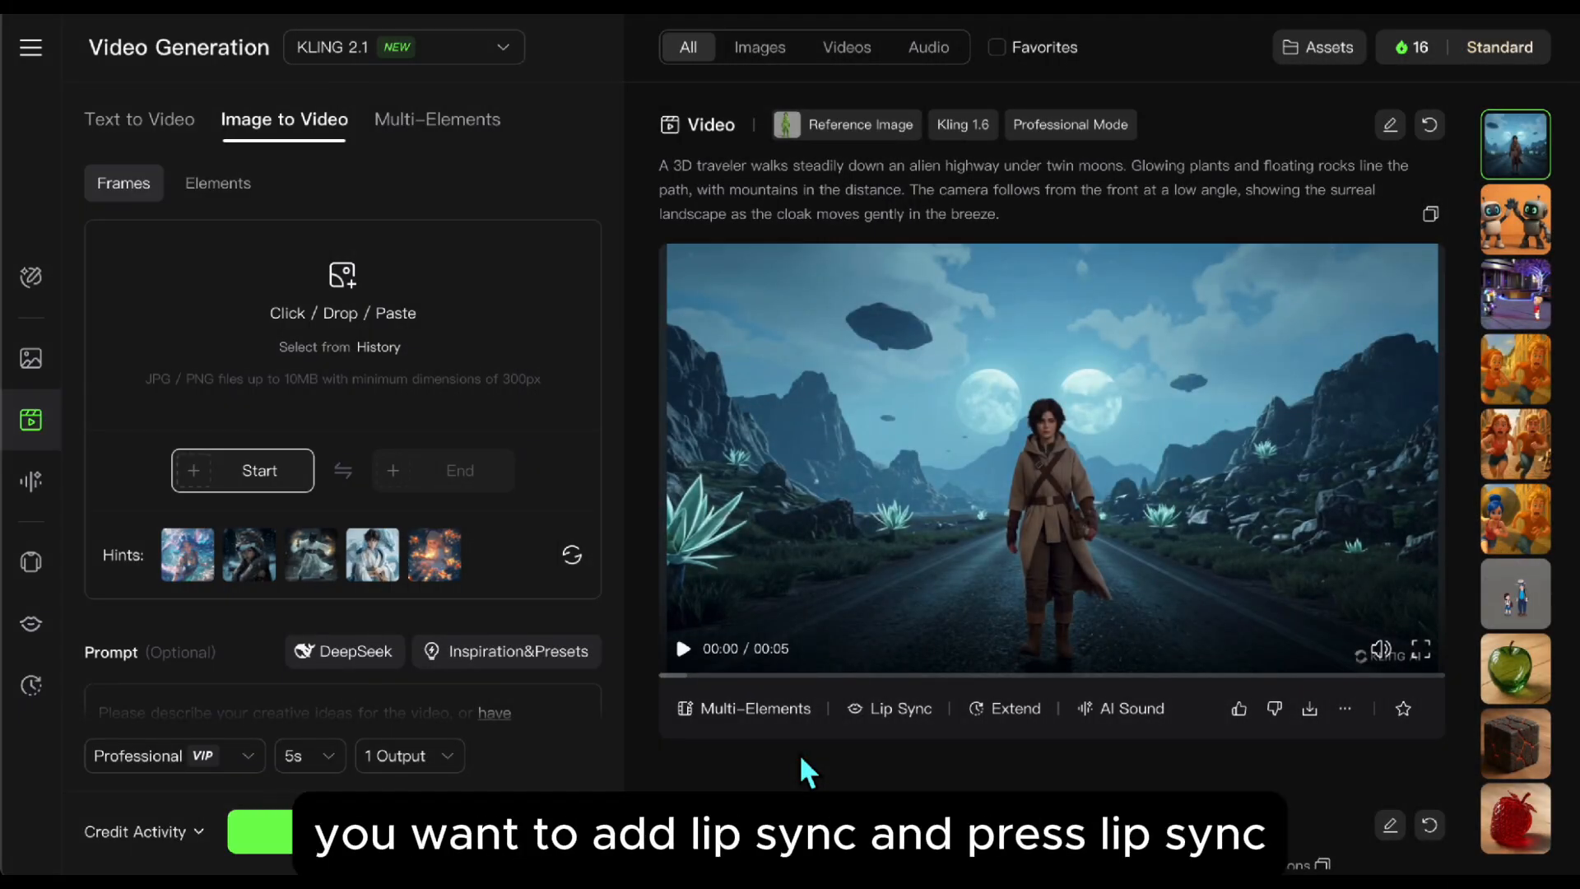
Step: Open Lip Sync for the traveler video and enter the speech "If you like the video, don't forget to like and subscribe to the channel."
left_click(899, 716)
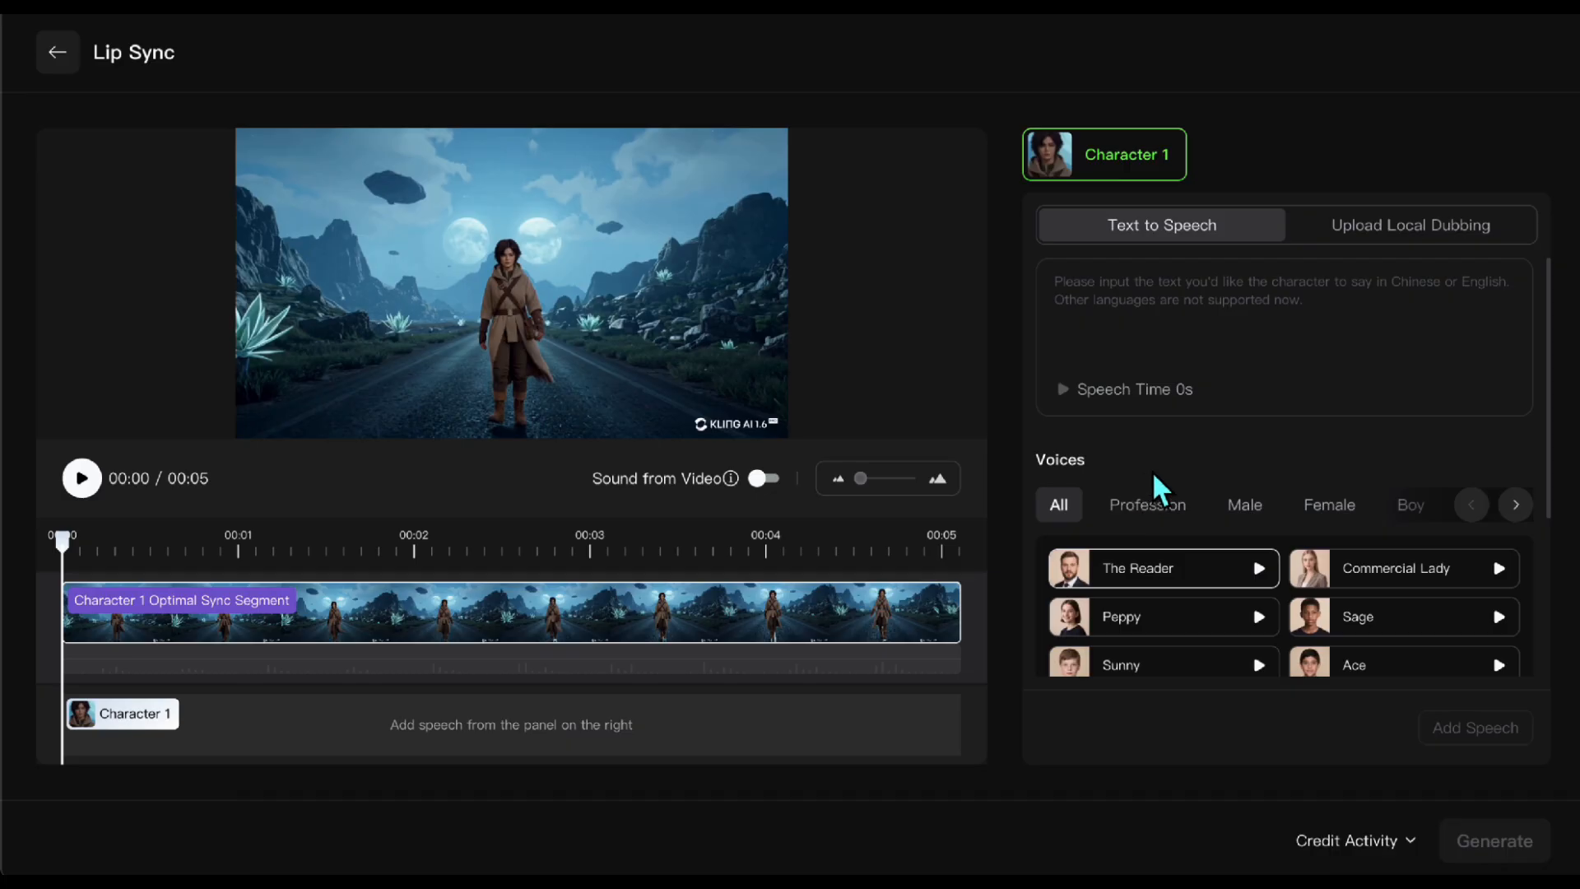
left_click(1108, 310)
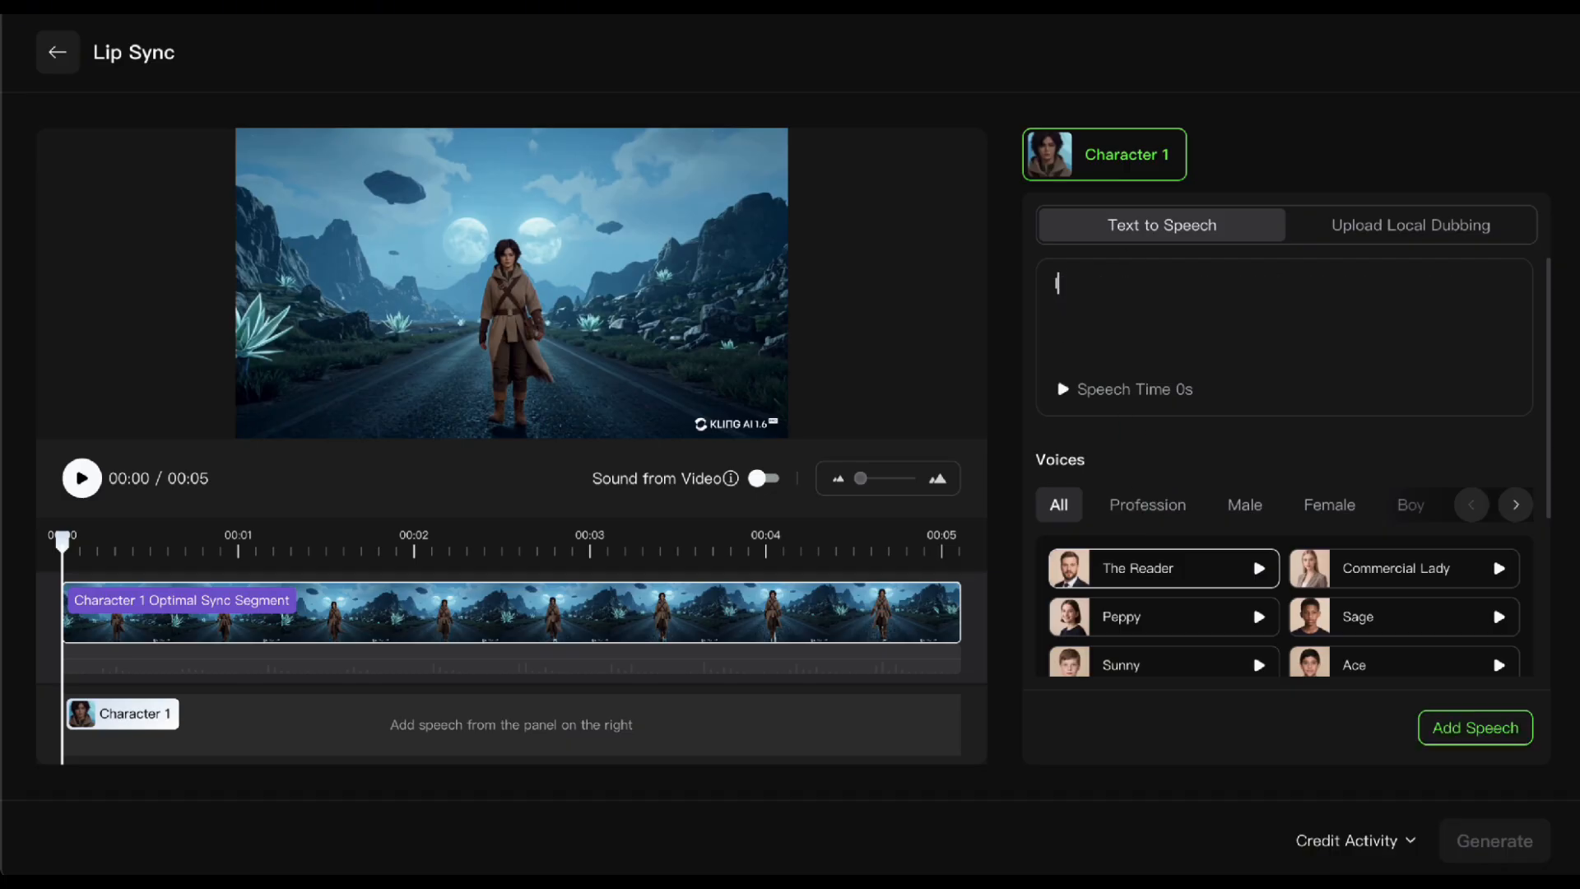
type("If you like the video, don'")
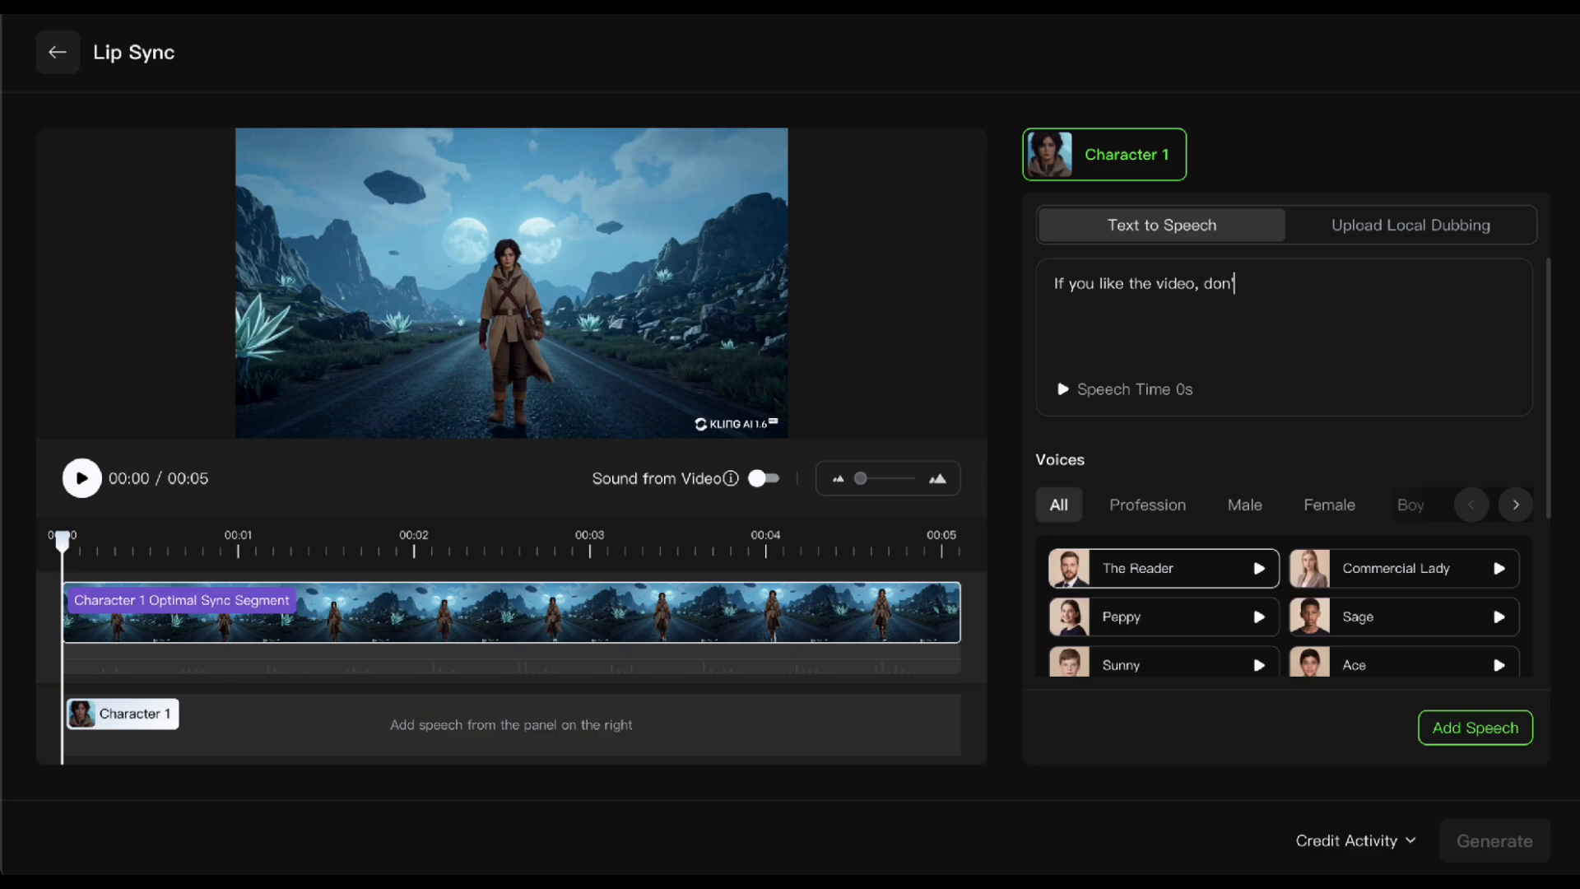
type("t forget to")
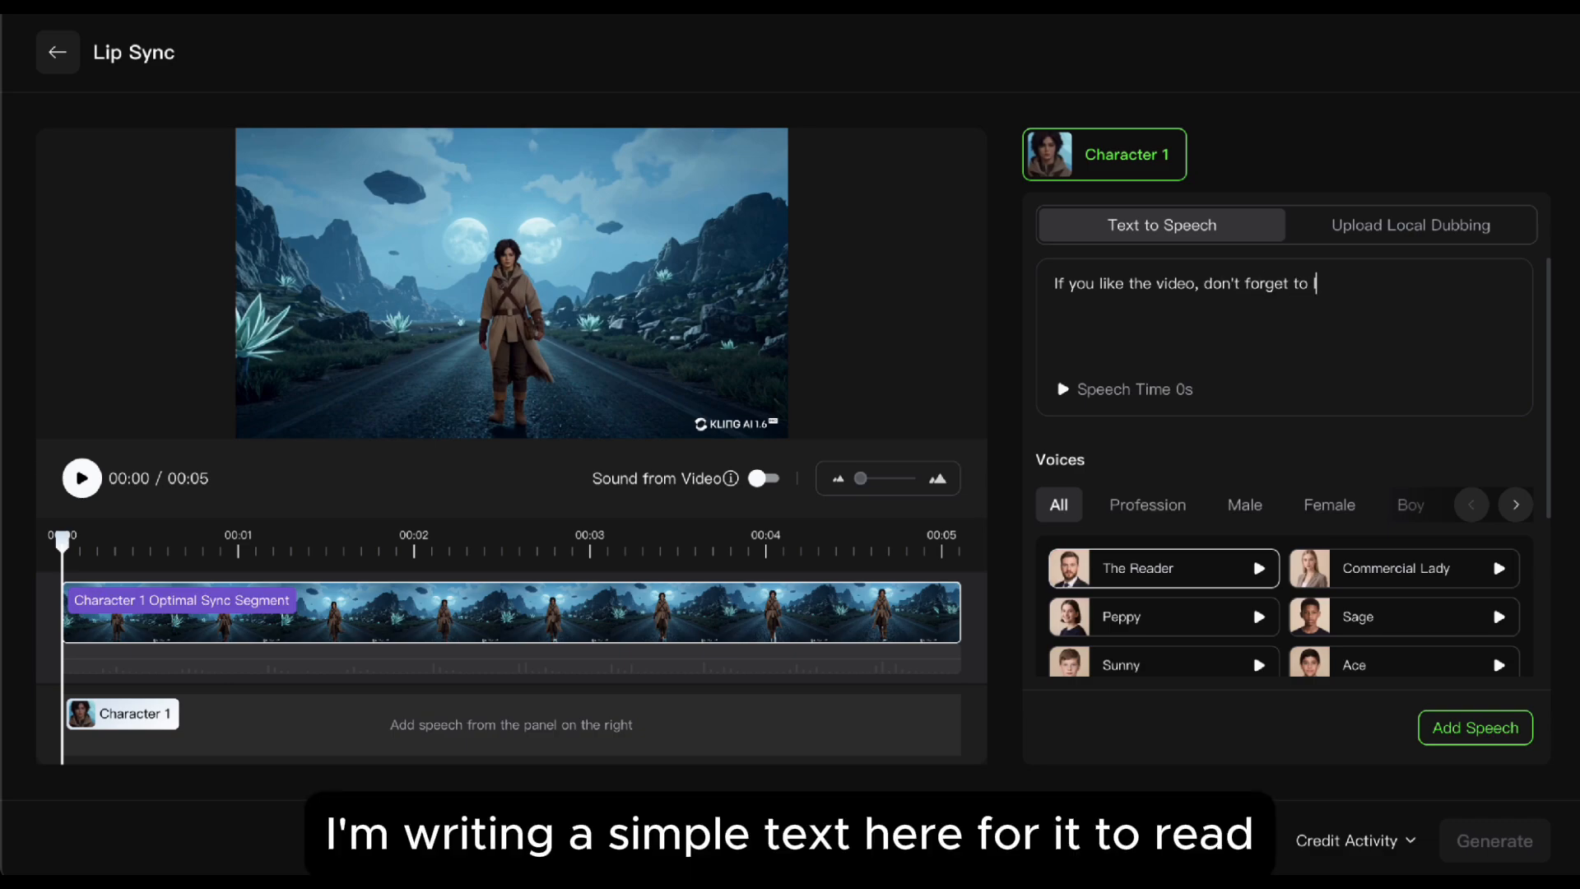
type(" like and subscri")
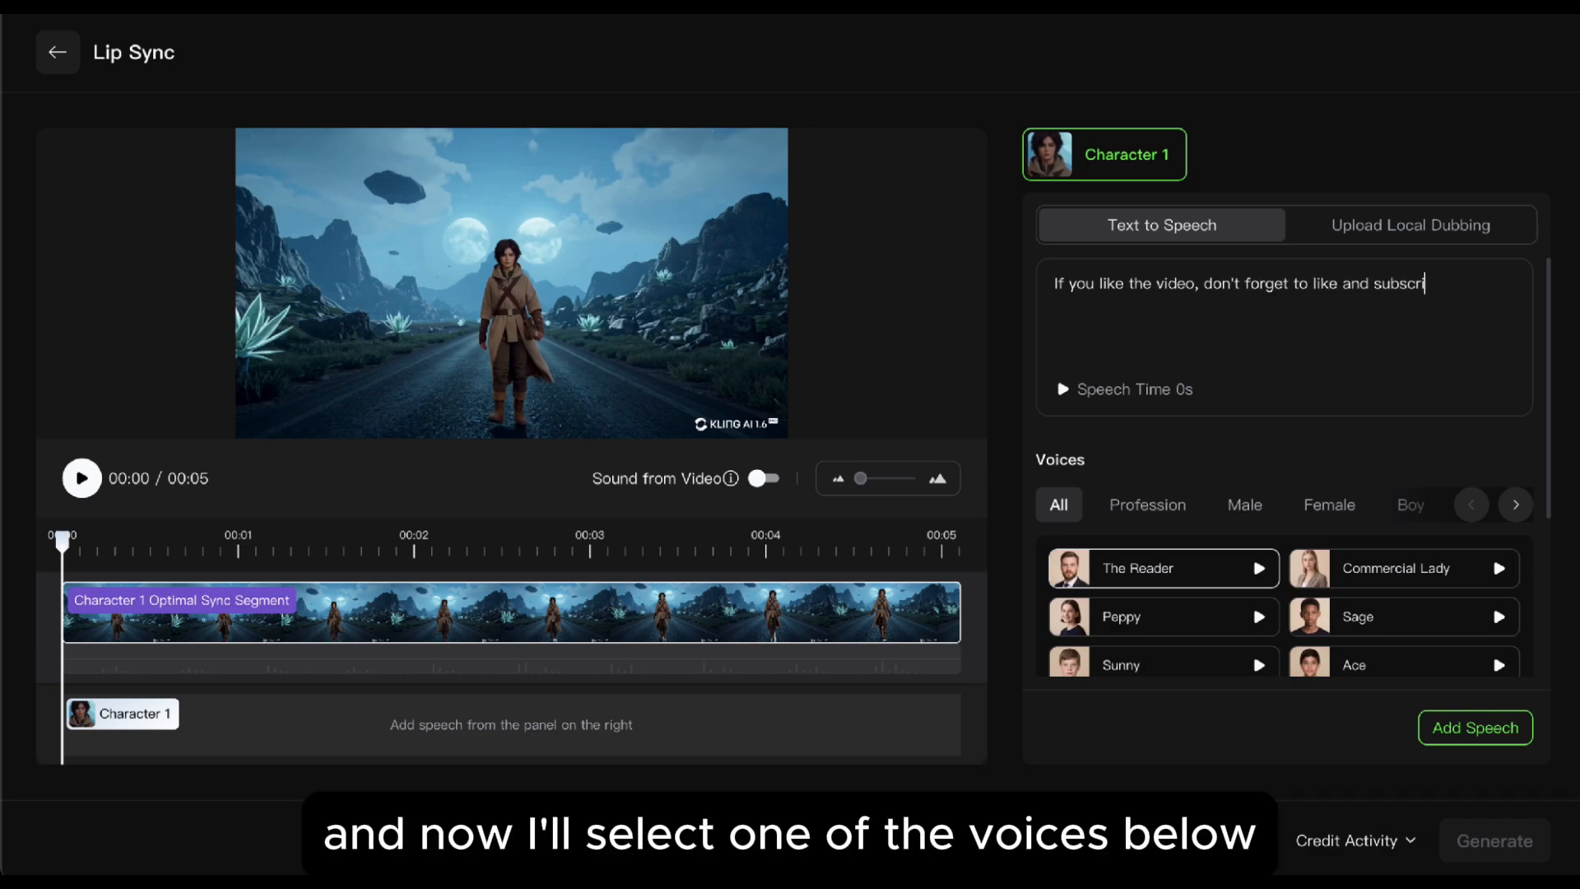
type("be to the channel.")
Step: Sample the female voices, including Blossom and Commercial Lady, and select the Tender voice for Character 1
left_click(1328, 505)
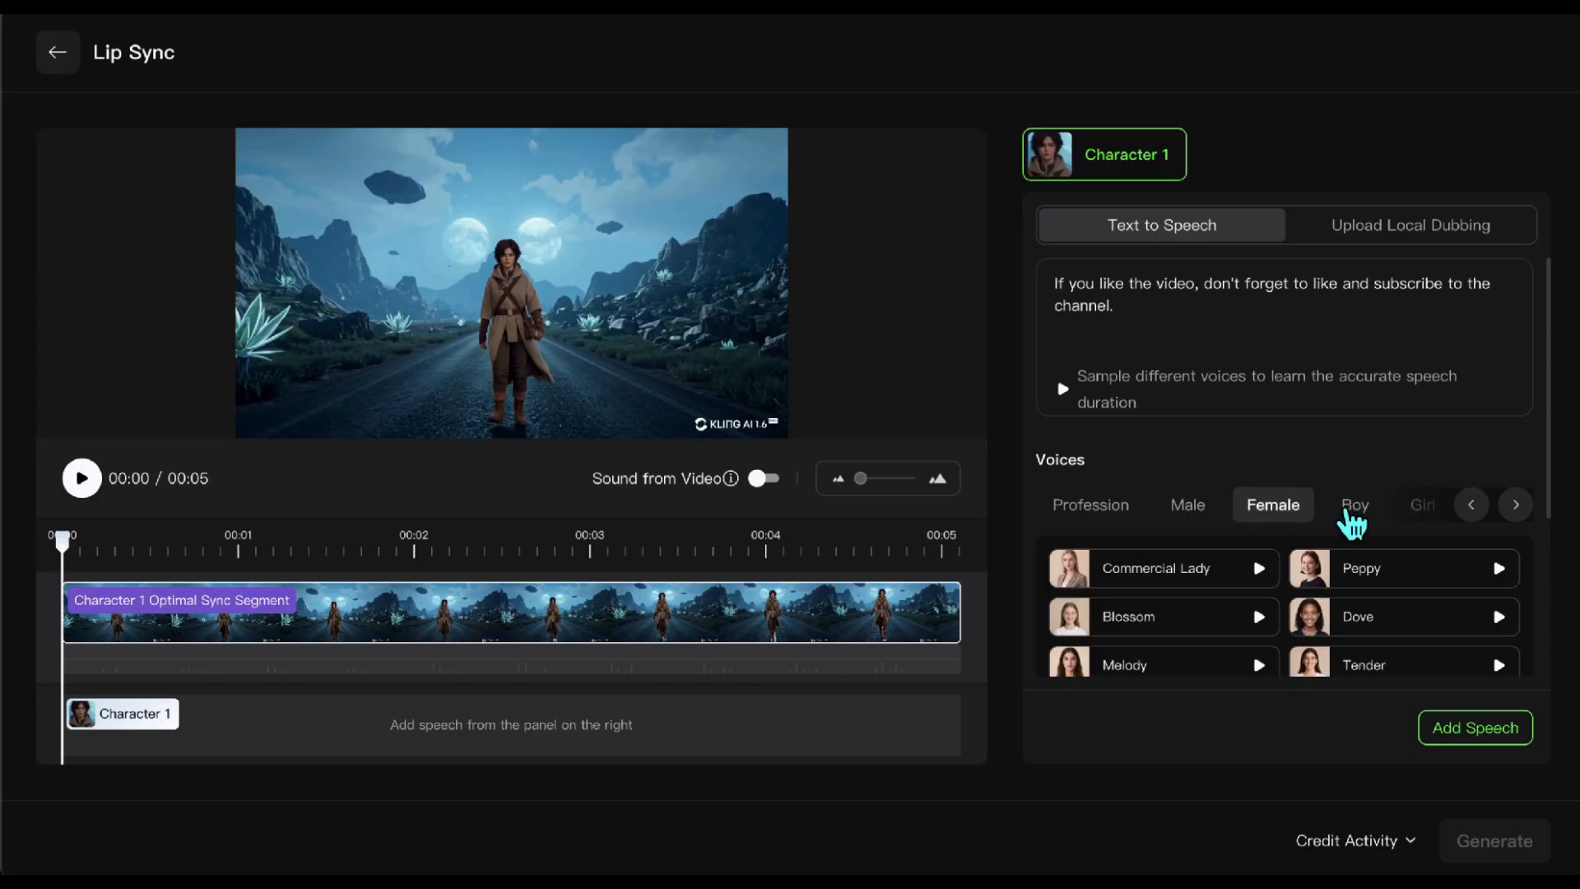
left_click(1259, 665)
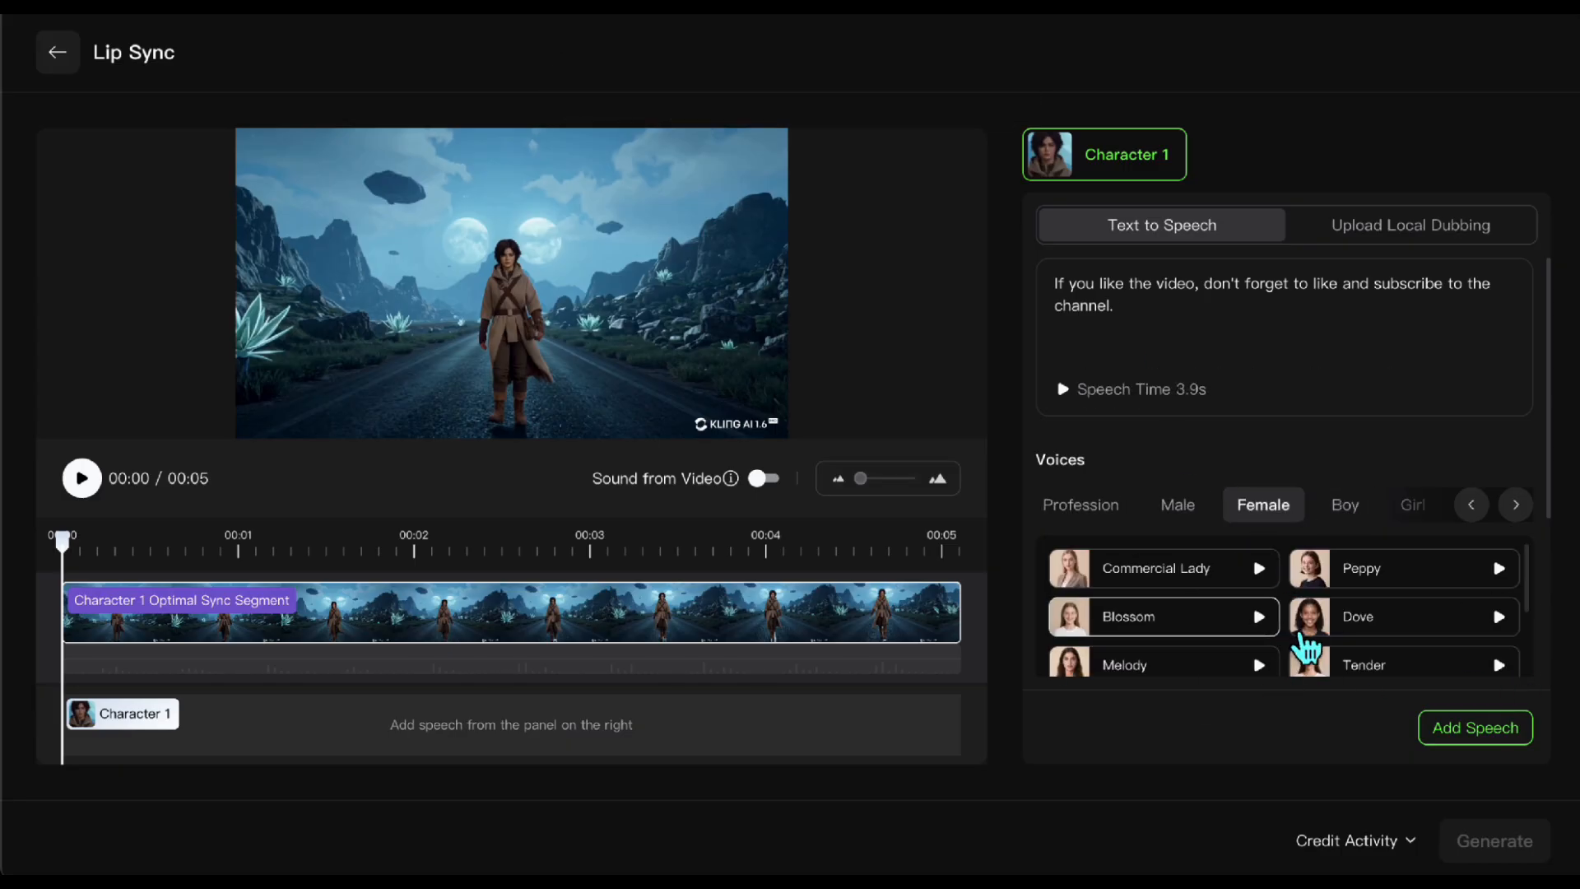
left_click(1263, 572)
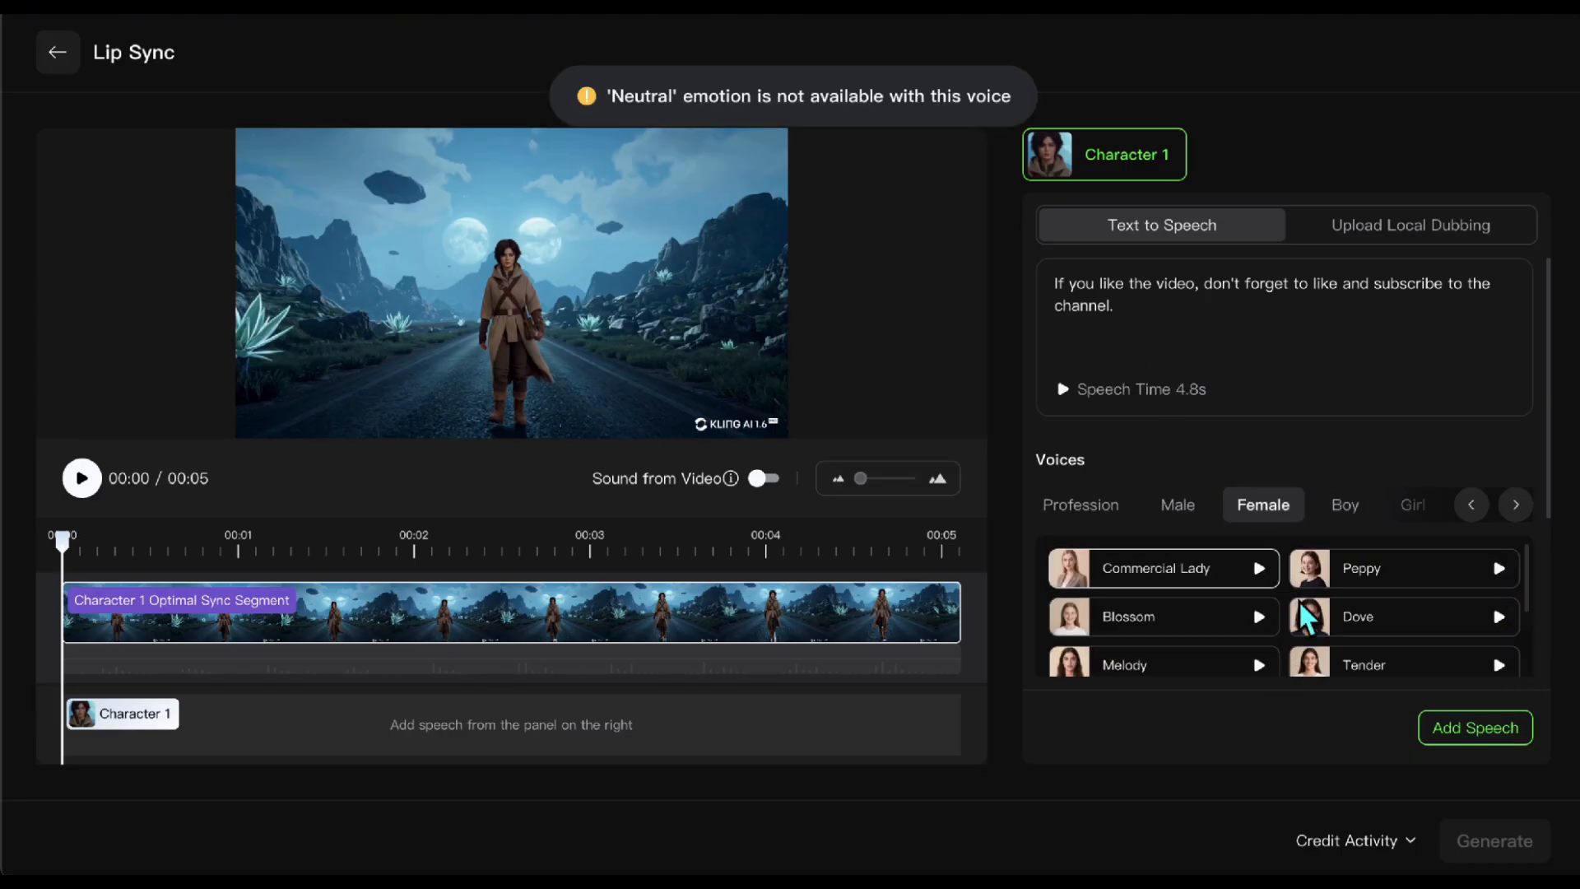
left_click(1396, 670)
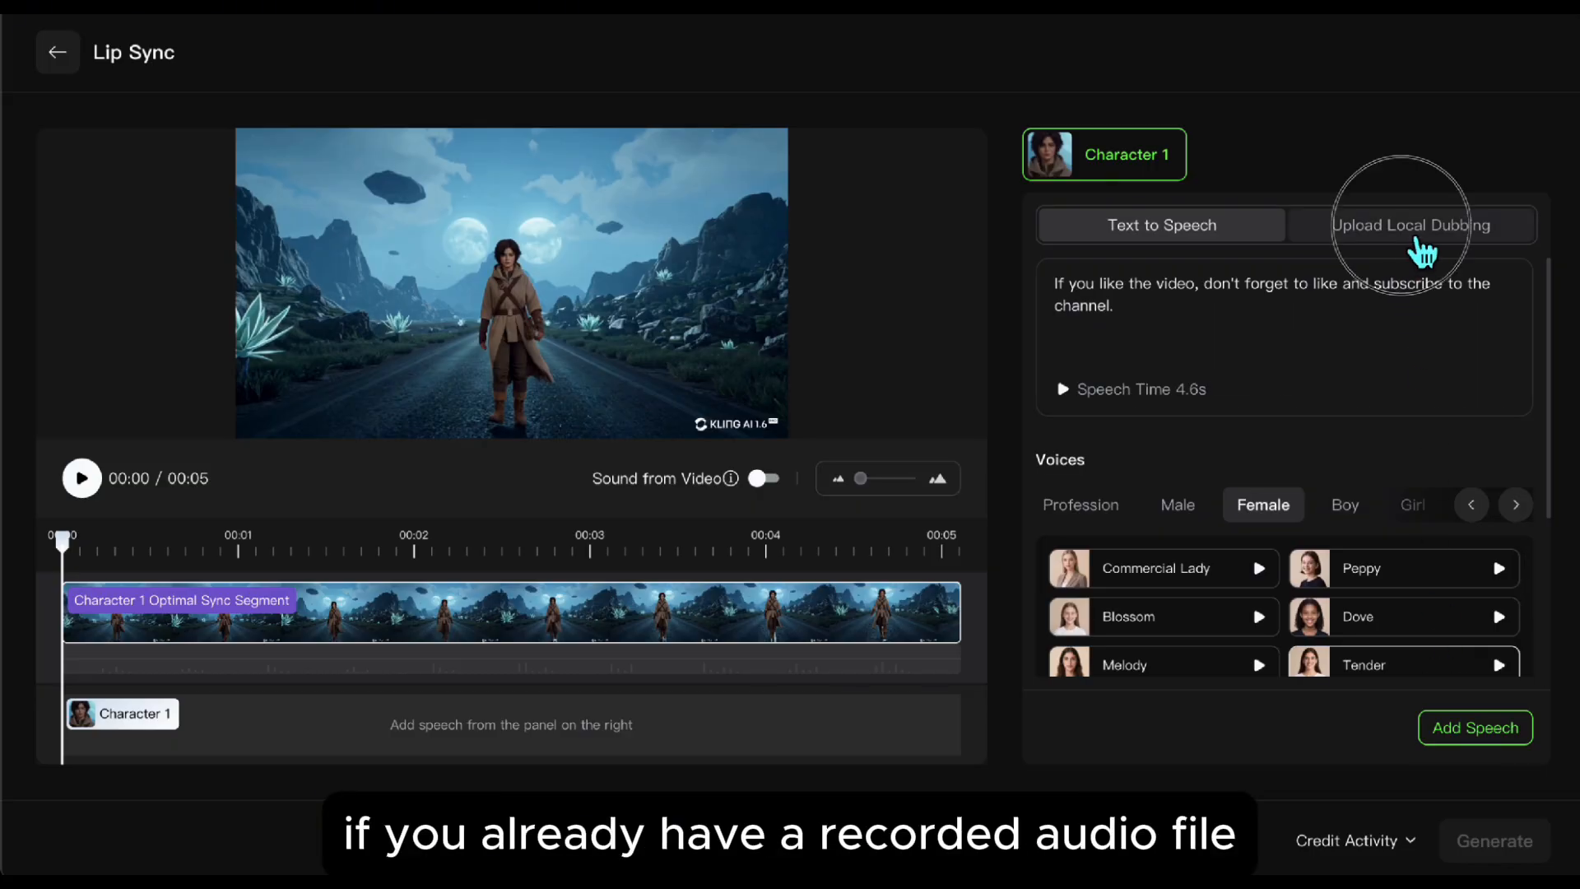
Step: Check the Upload Local Dubbing option, return to Text to Speech, and add the speech to Character 1 to generate the lip-synced video
left_click(1419, 244)
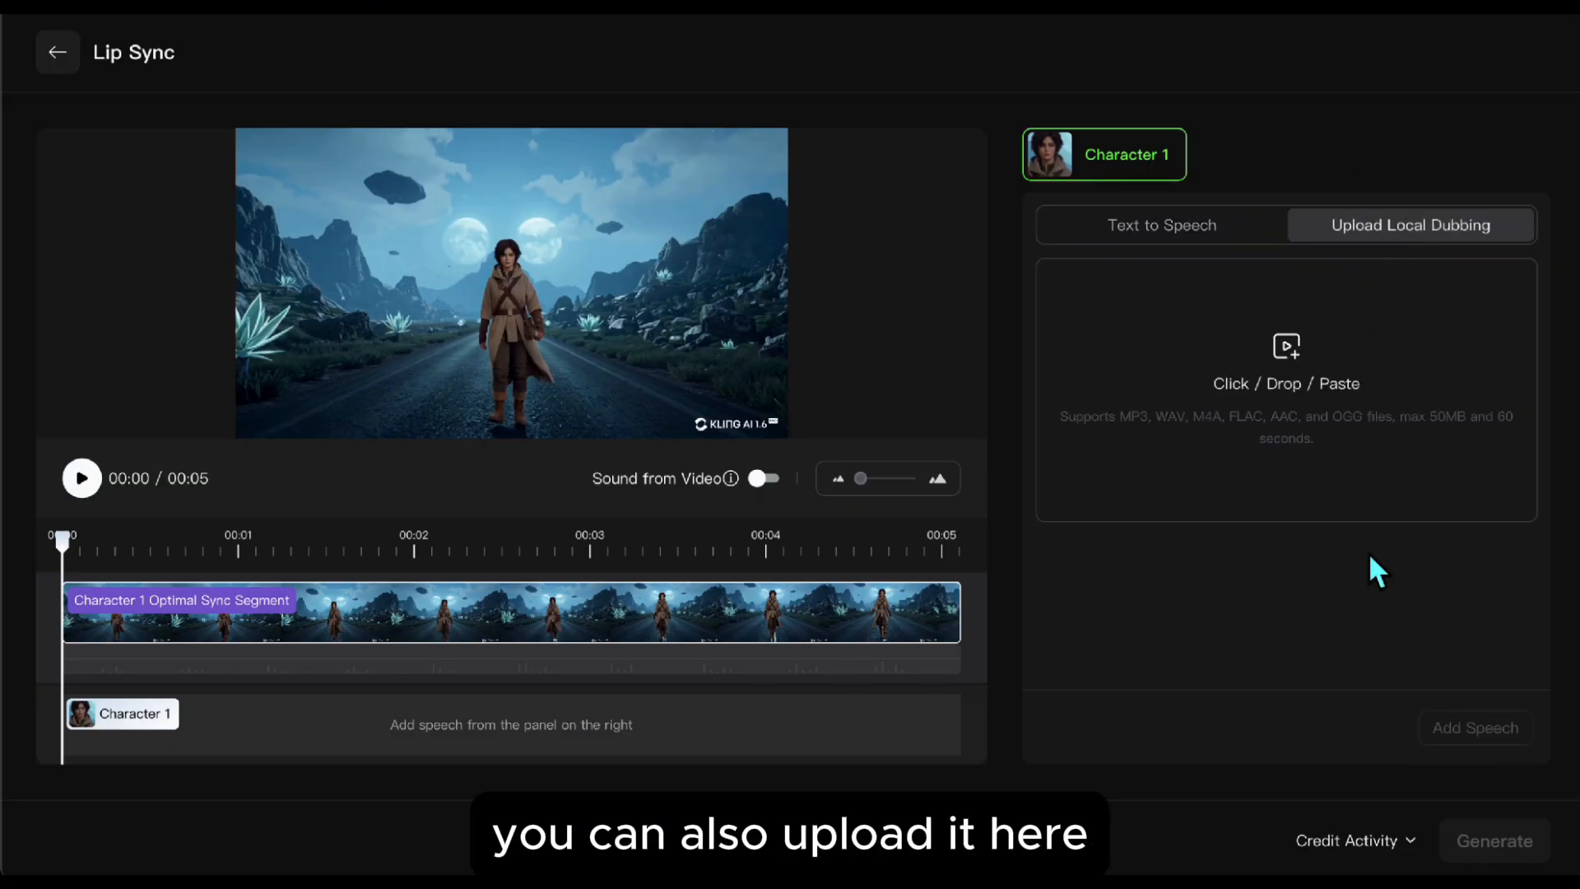
left_click(1215, 243)
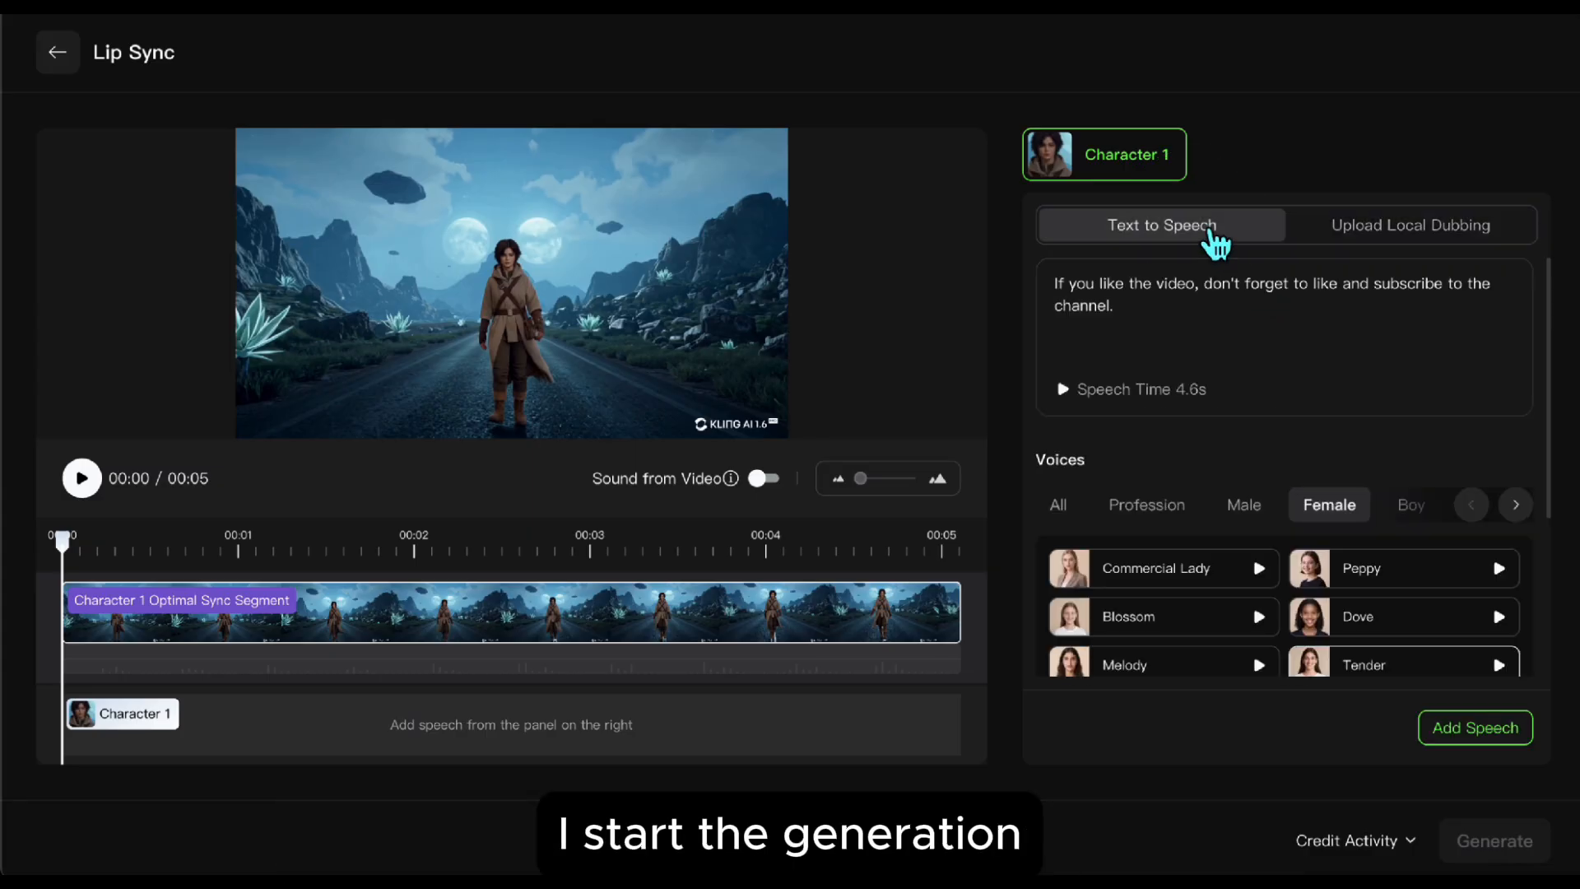
left_click(1475, 727)
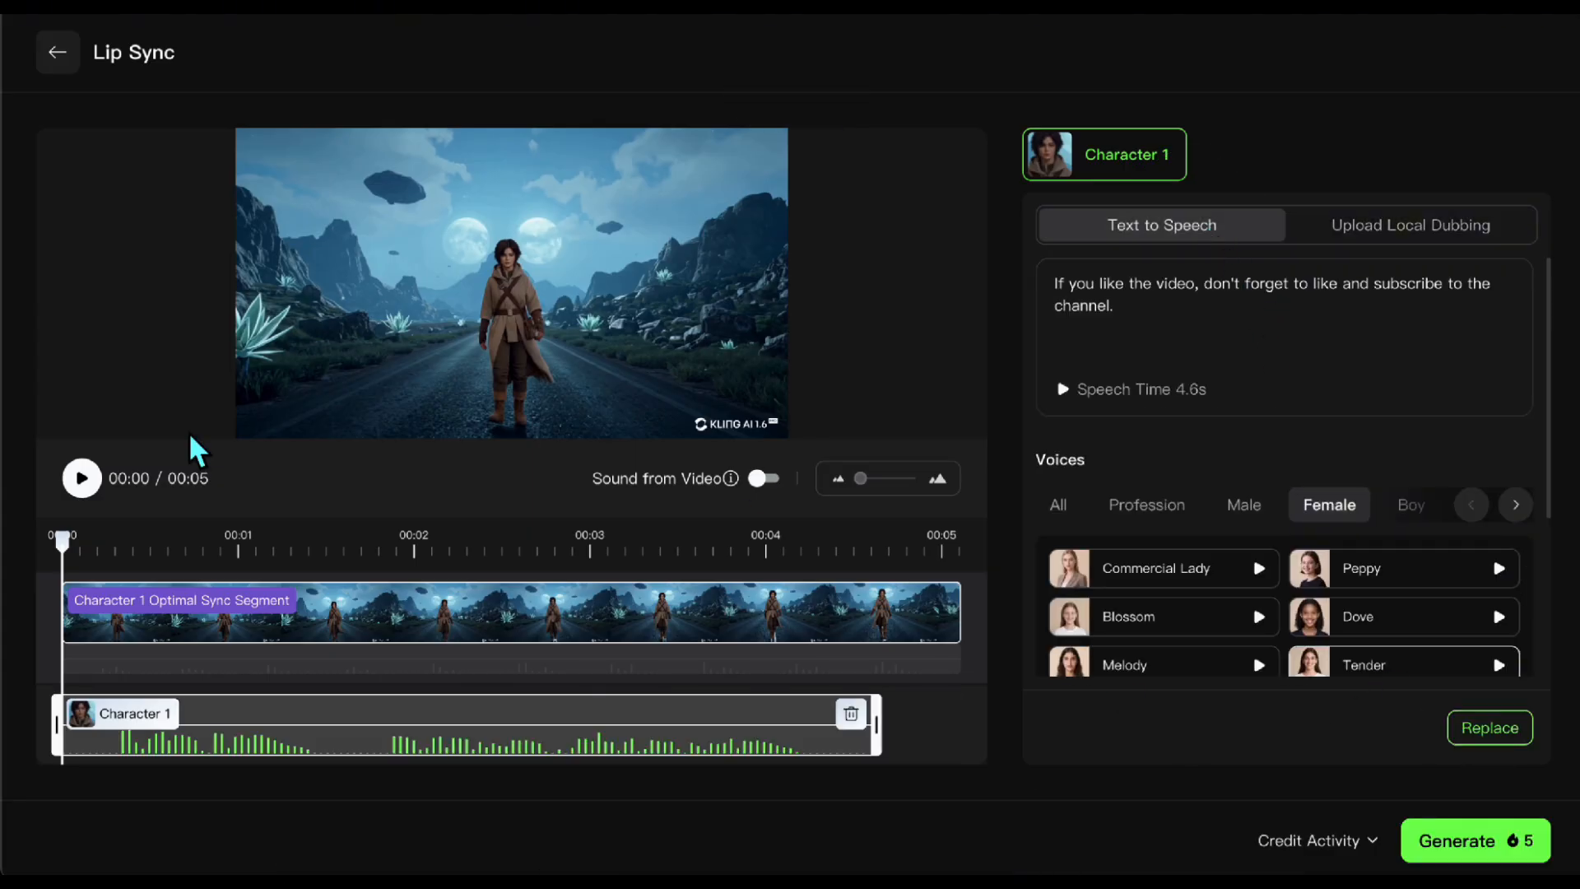
left_click(1463, 845)
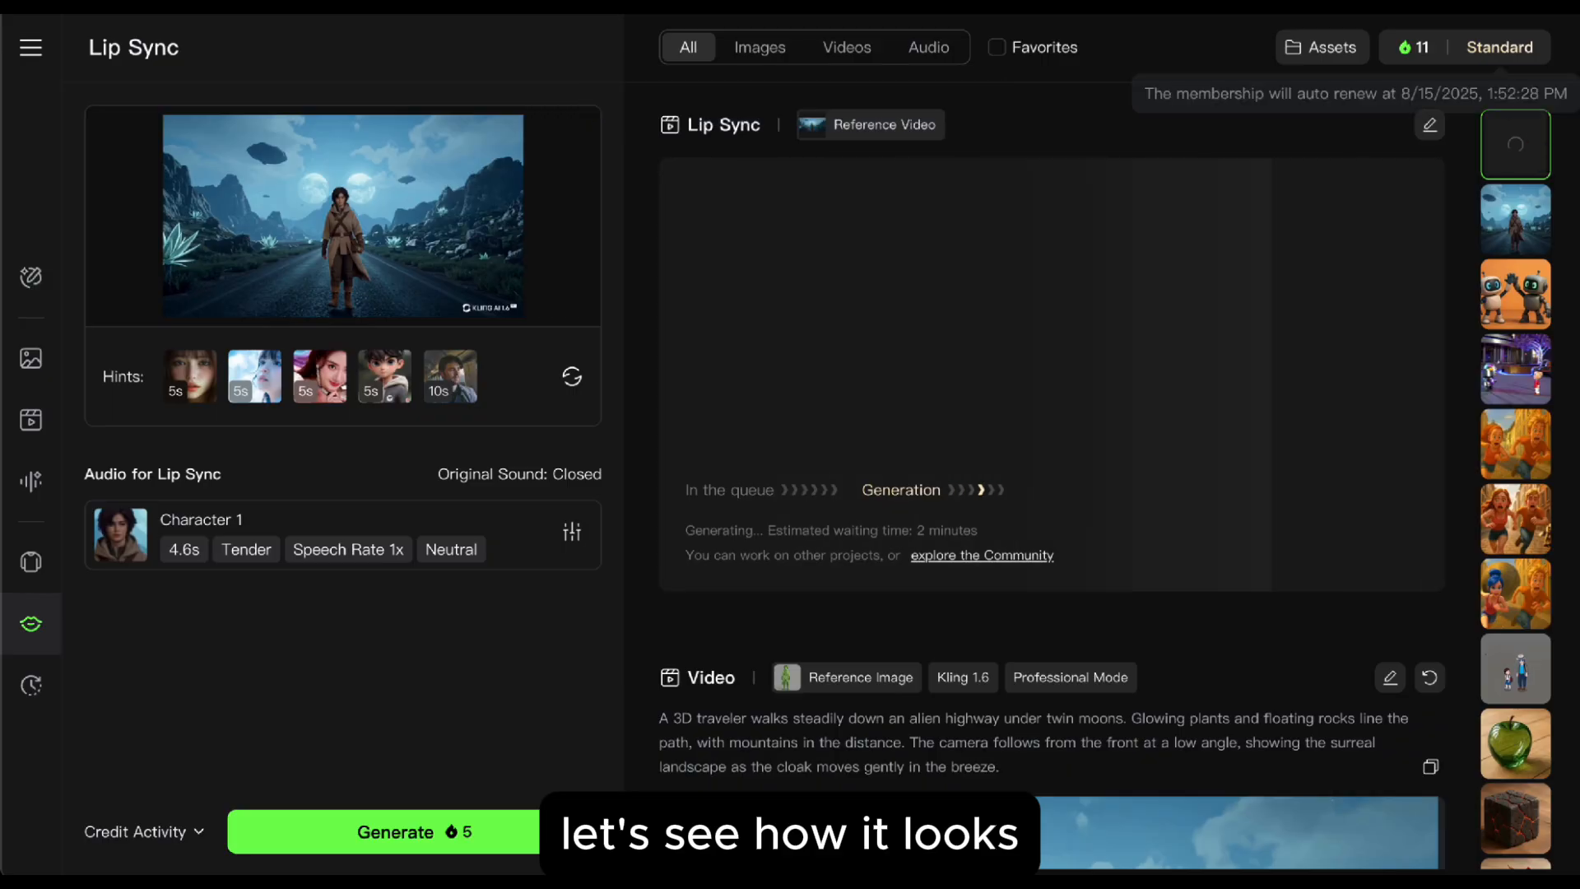